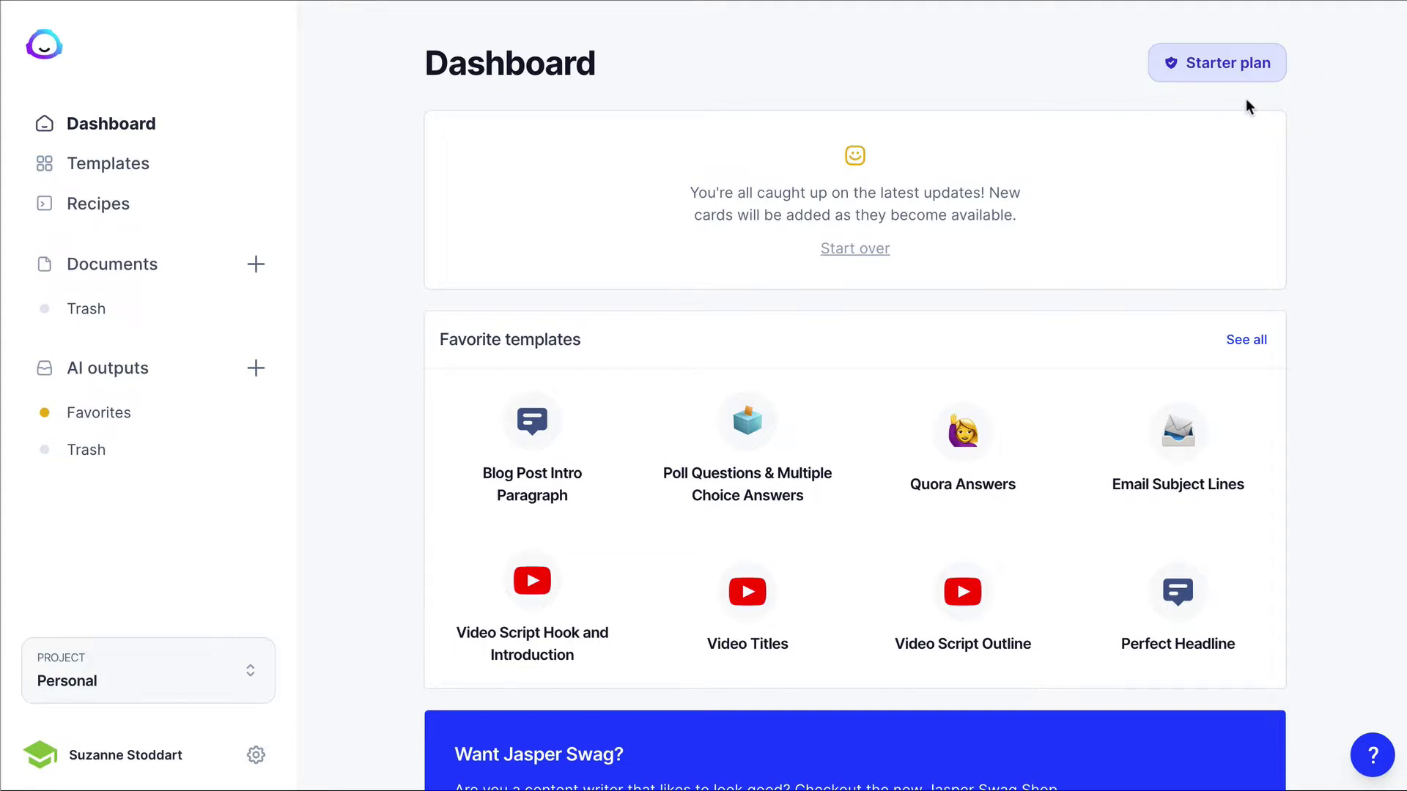
# Step: Open the subscription settings from the current plan and review the Starter (Legacy), Starter and Boss Mode plans
pyautogui.click(1206, 65)
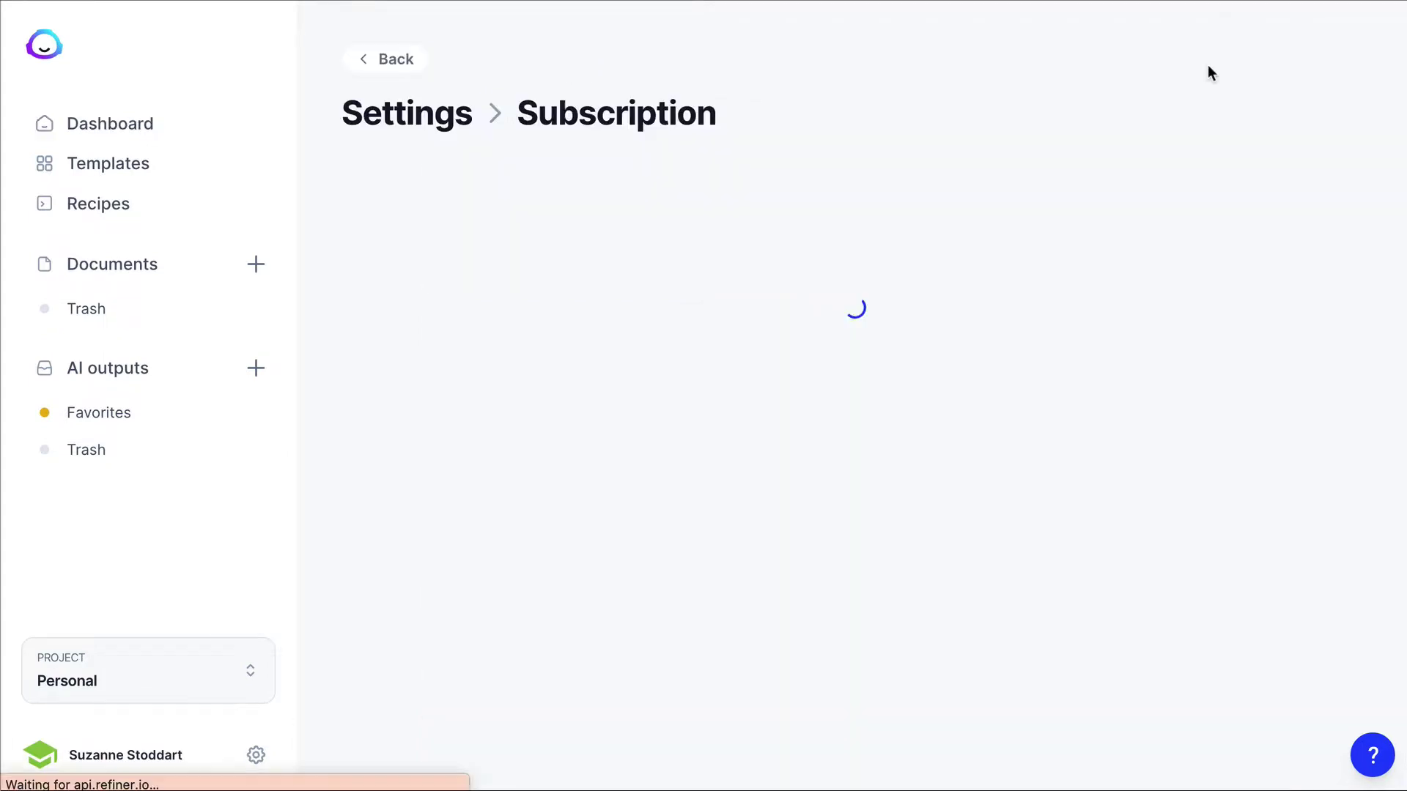
pyautogui.scroll(-2, 826, 393)
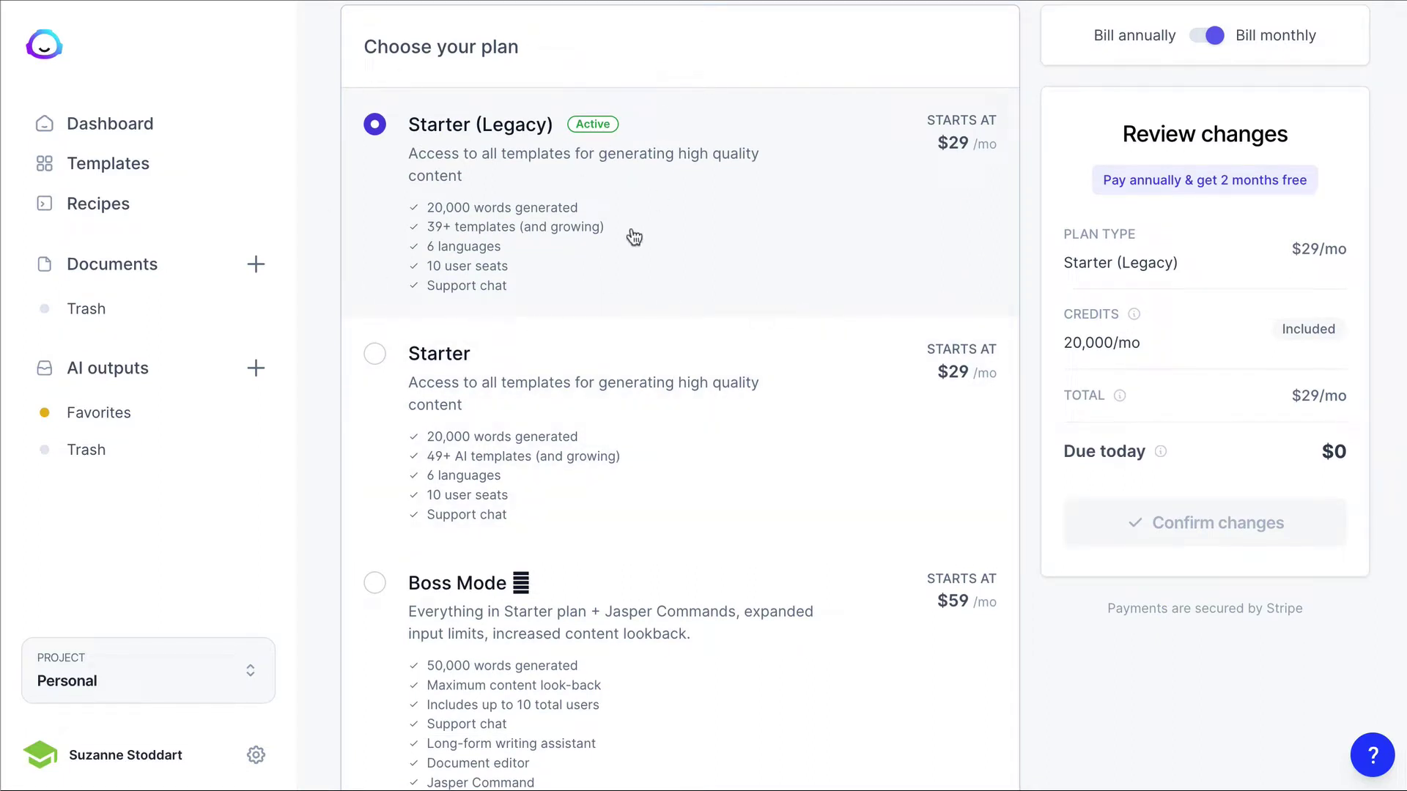
pyautogui.scroll(-1, 758, 466)
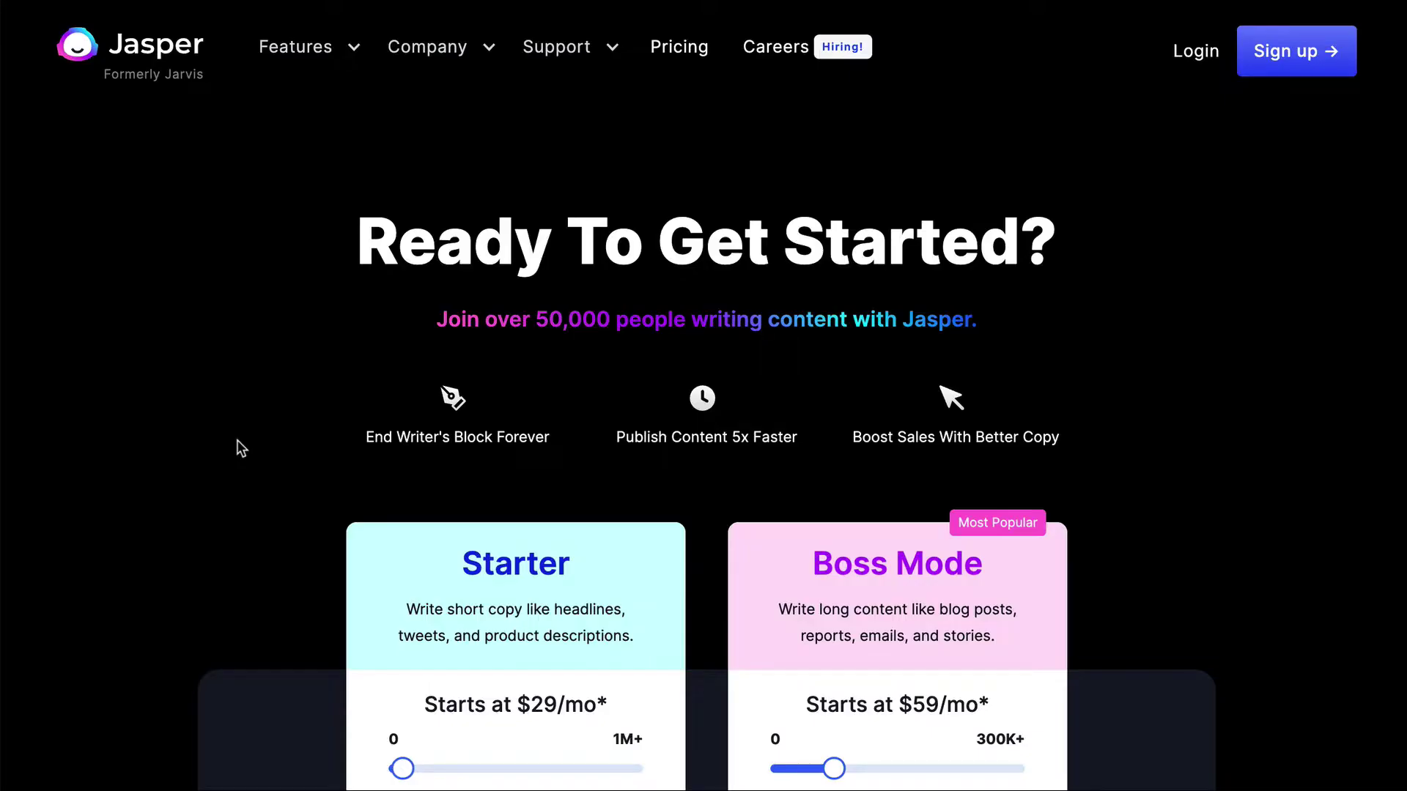
# Step: Compare the Starter and Boss Mode offers on Jasper's pricing page and raise Boss Mode's monthly word amount
pyautogui.scroll(-3, 236, 439)
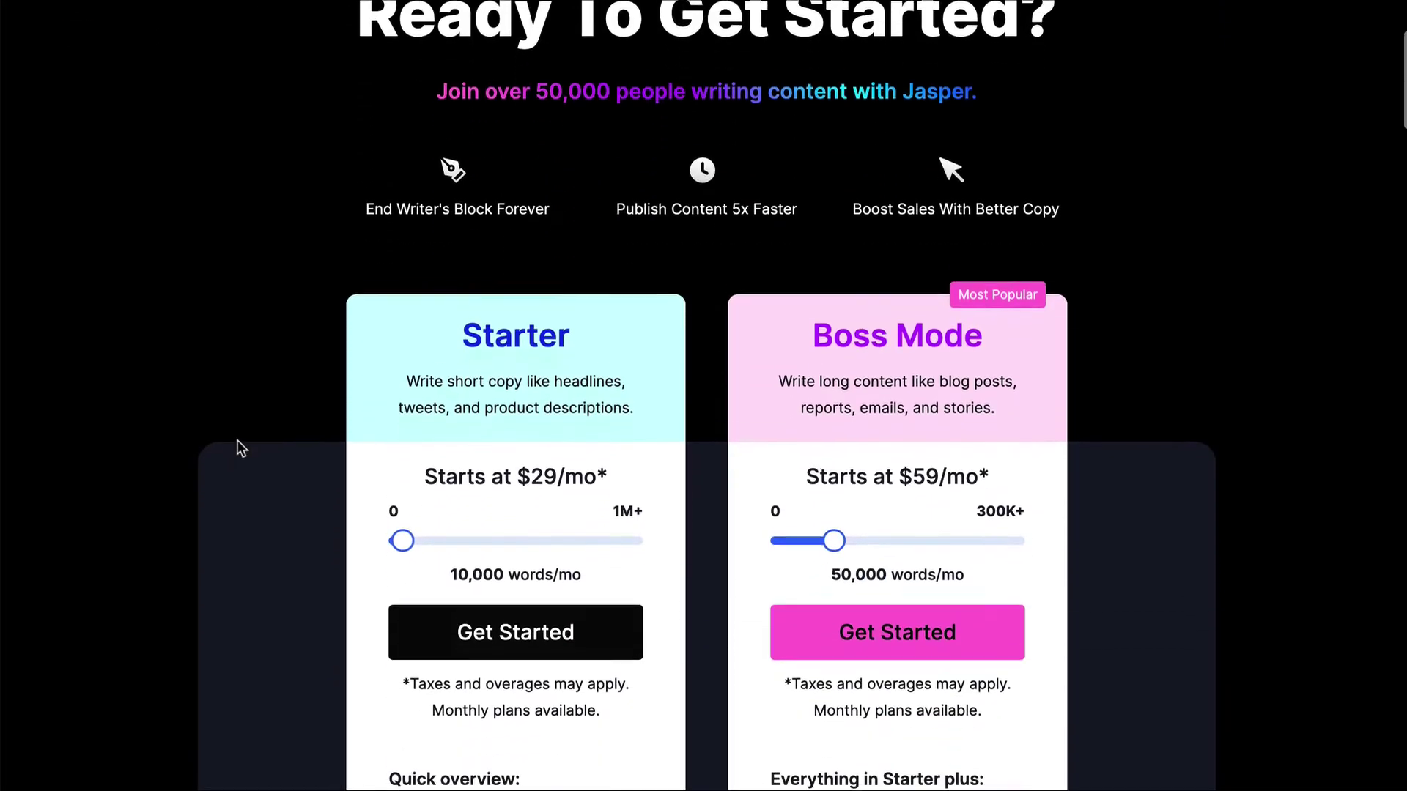
pyautogui.scroll(-2, 236, 440)
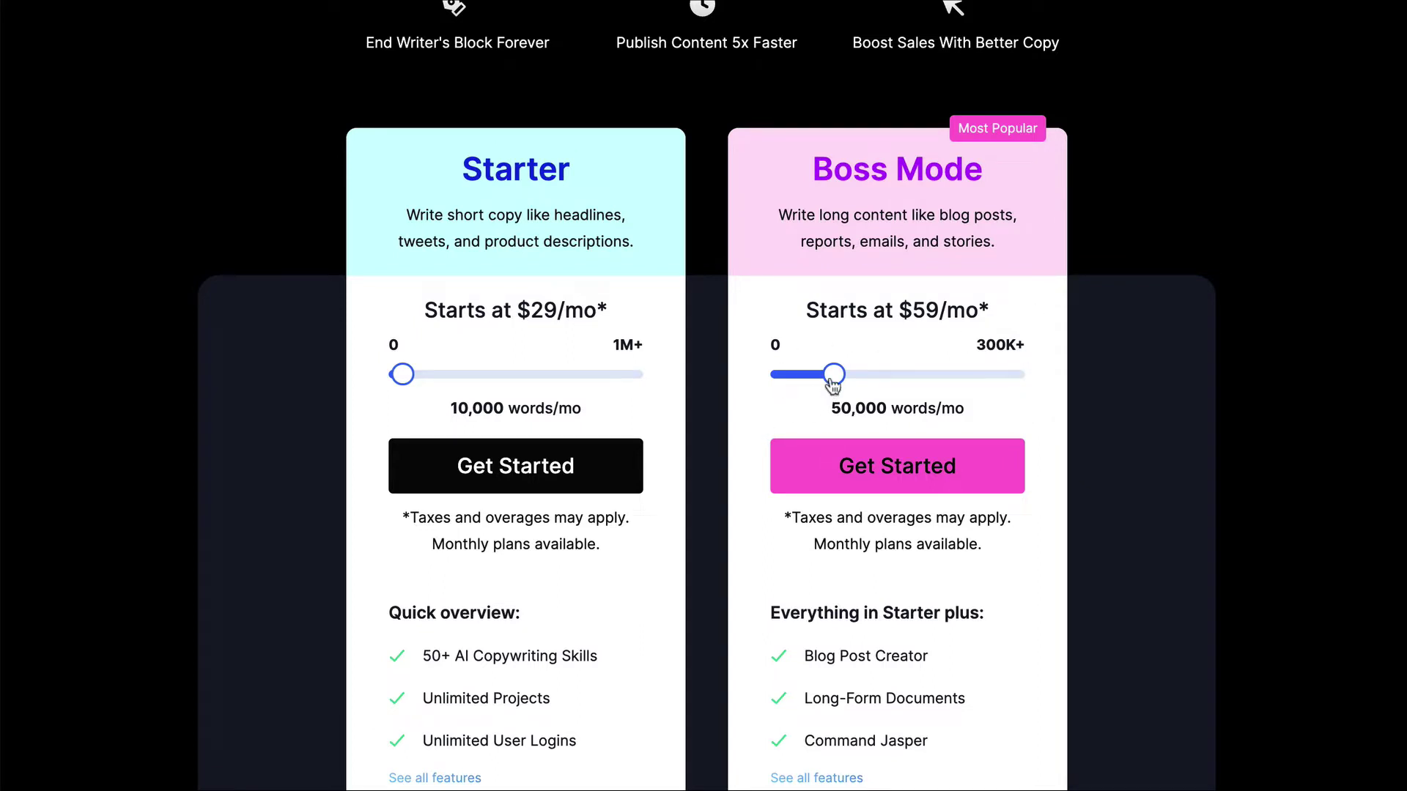
pyautogui.moveTo(832, 382); pyautogui.dragTo(906, 375)
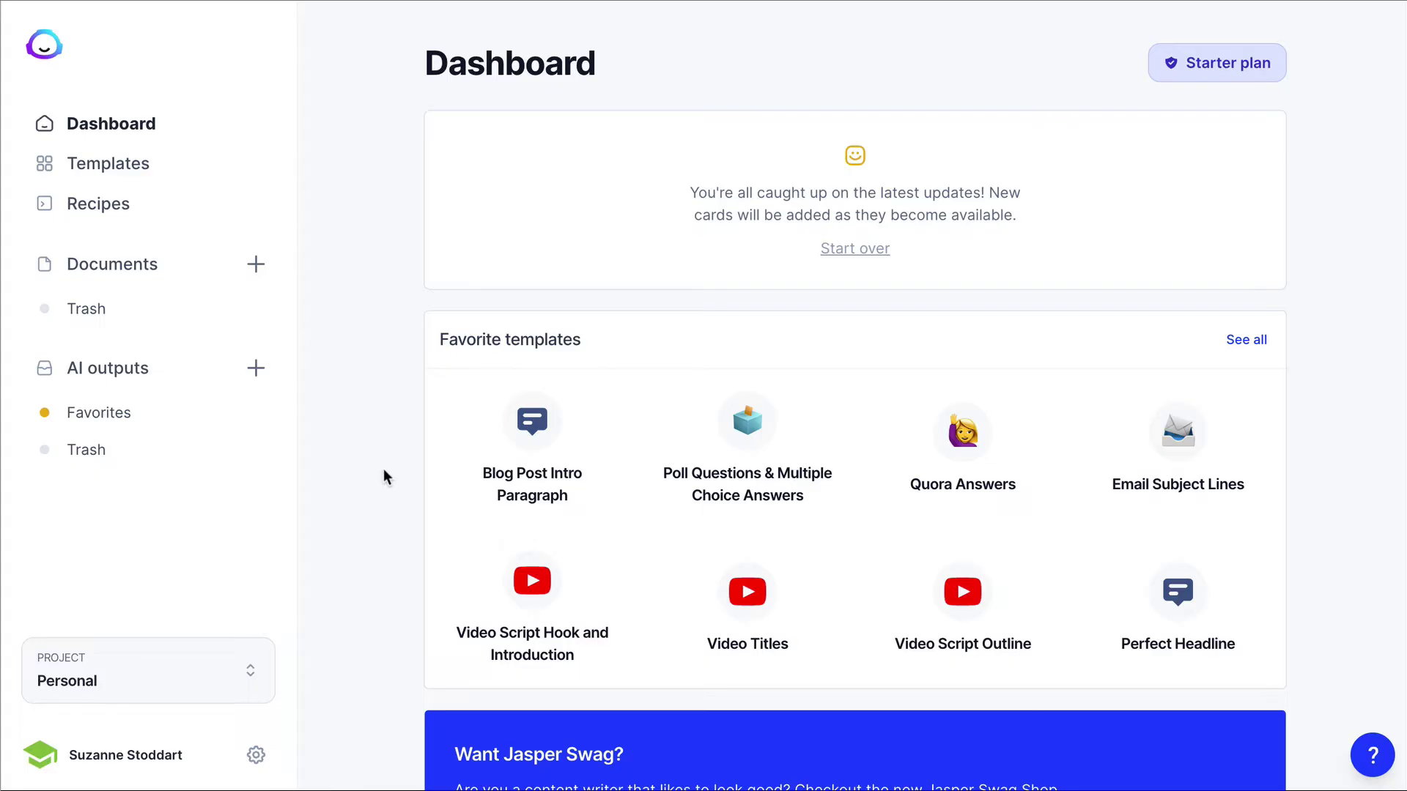
# Step: Look through the dashboard's favorite templates, swag shop, referral credits and community sections
pyautogui.scroll(-3, 384, 470)
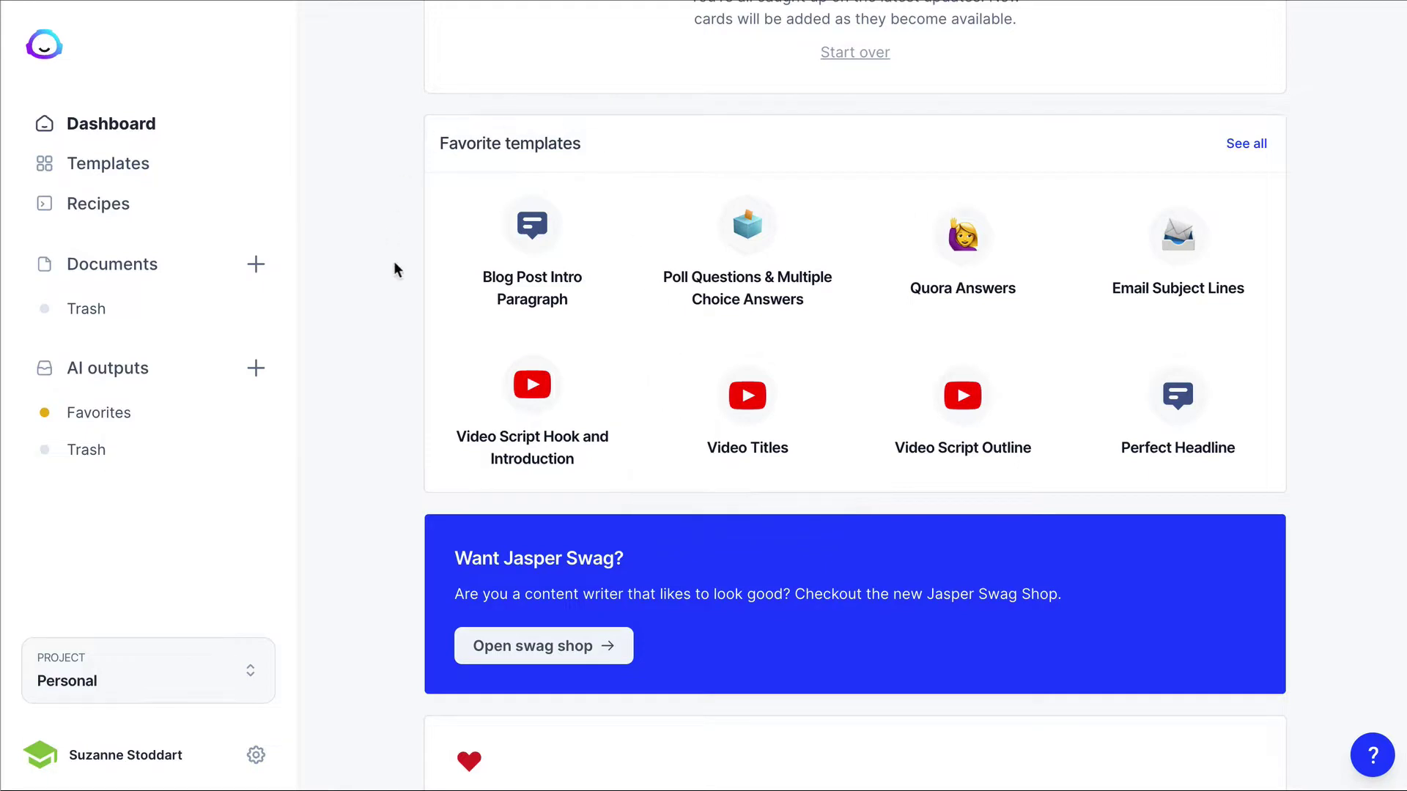
pyautogui.scroll(-4, 394, 386)
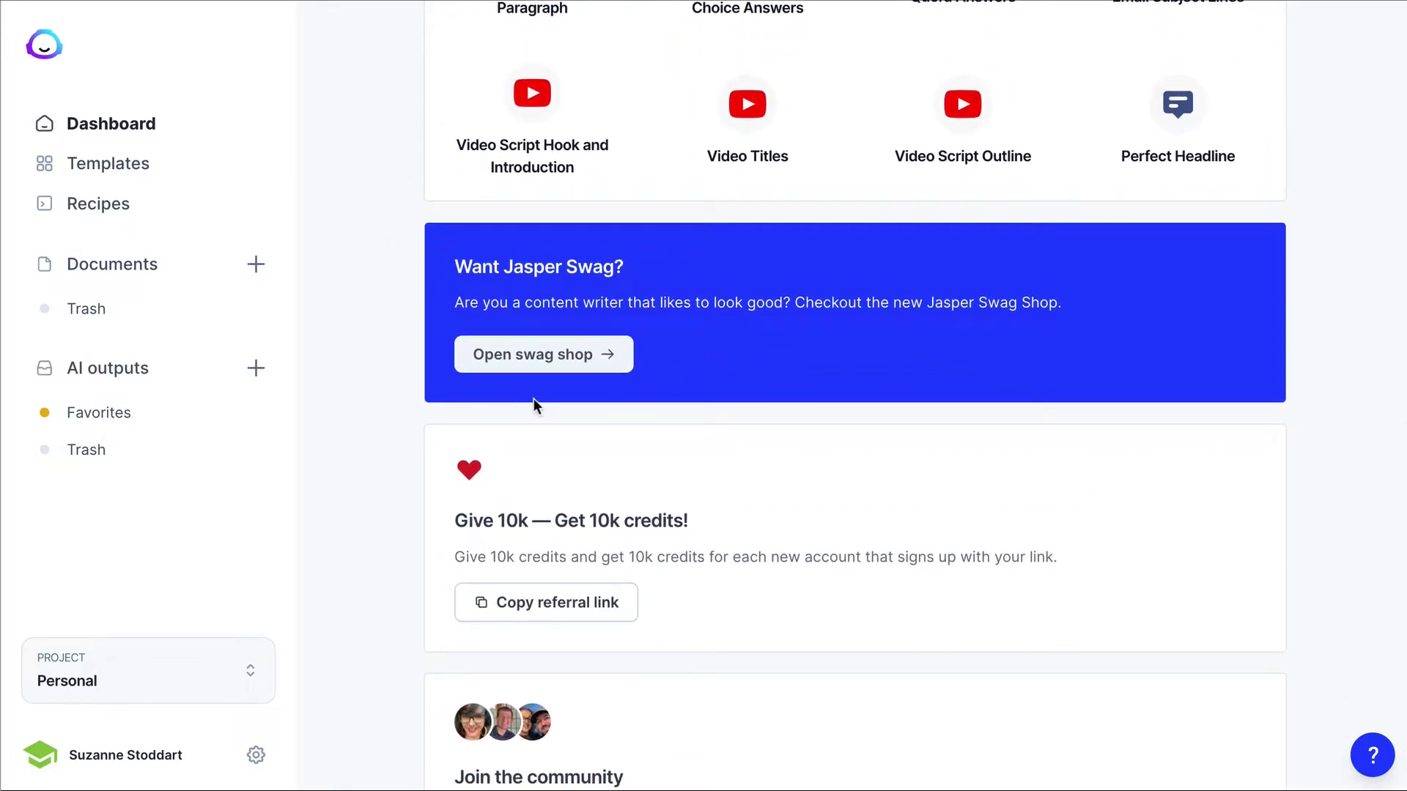
pyautogui.scroll(-4, 387, 444)
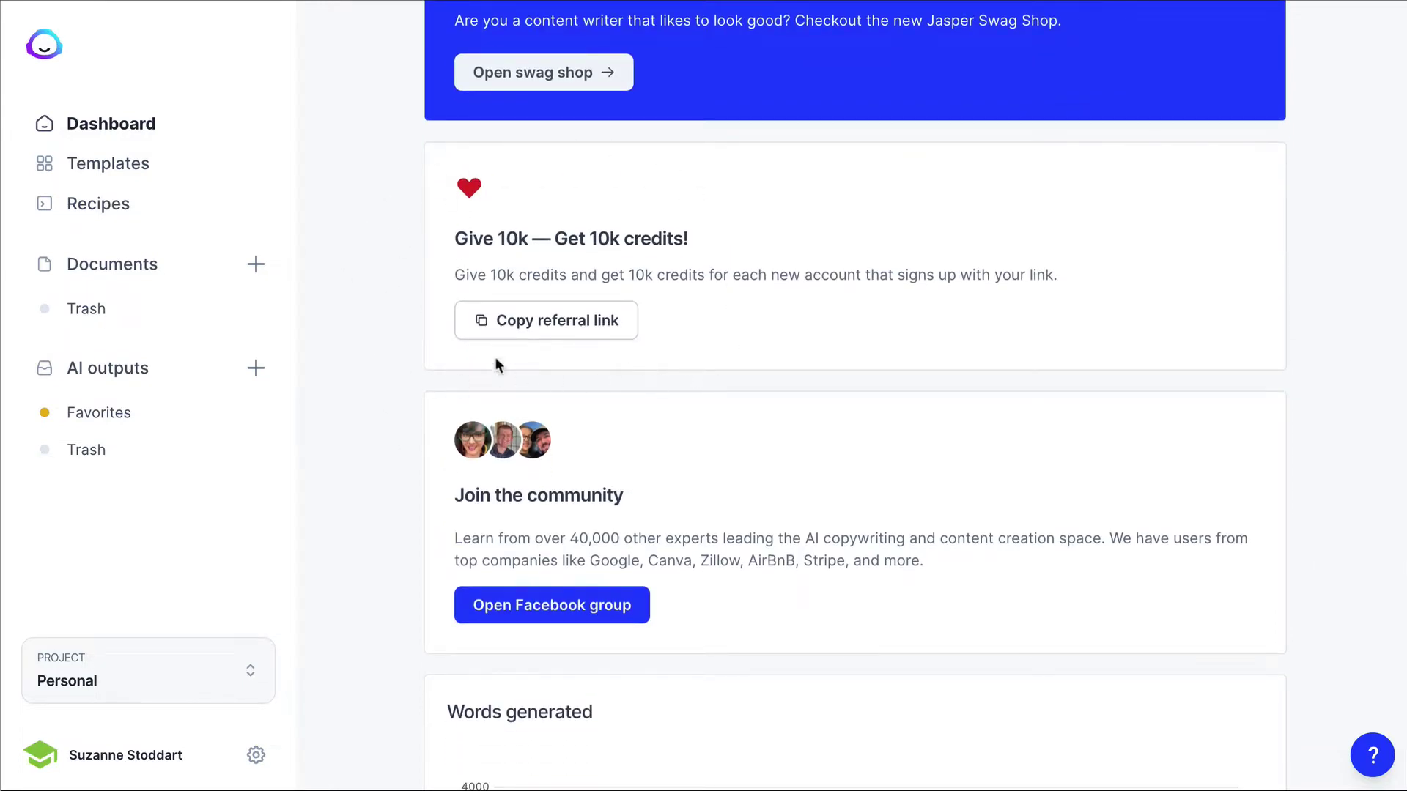
pyautogui.scroll(-3, 386, 489)
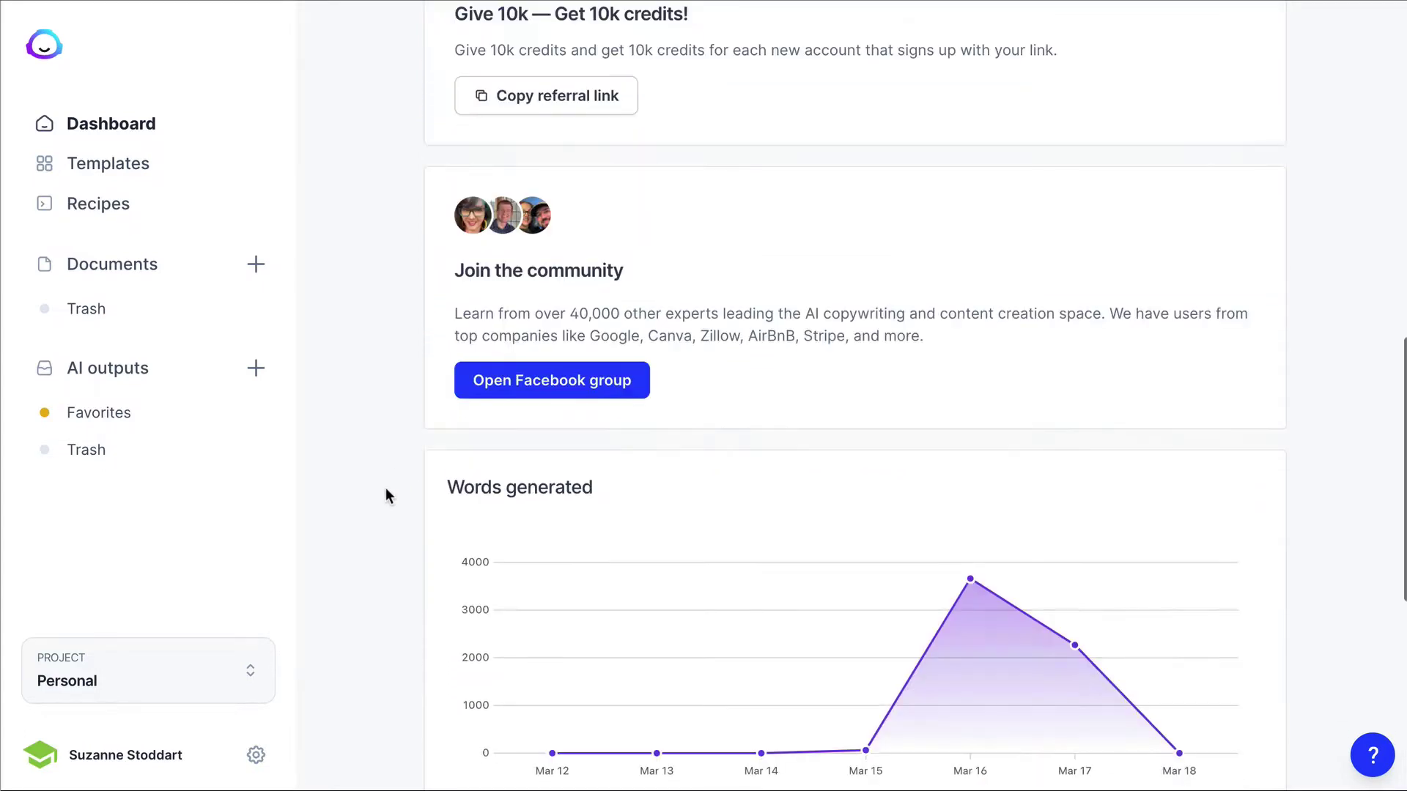
# Step: Open the Jasper Facebook community group from the dashboard and view its About section
pyautogui.click(544, 385)
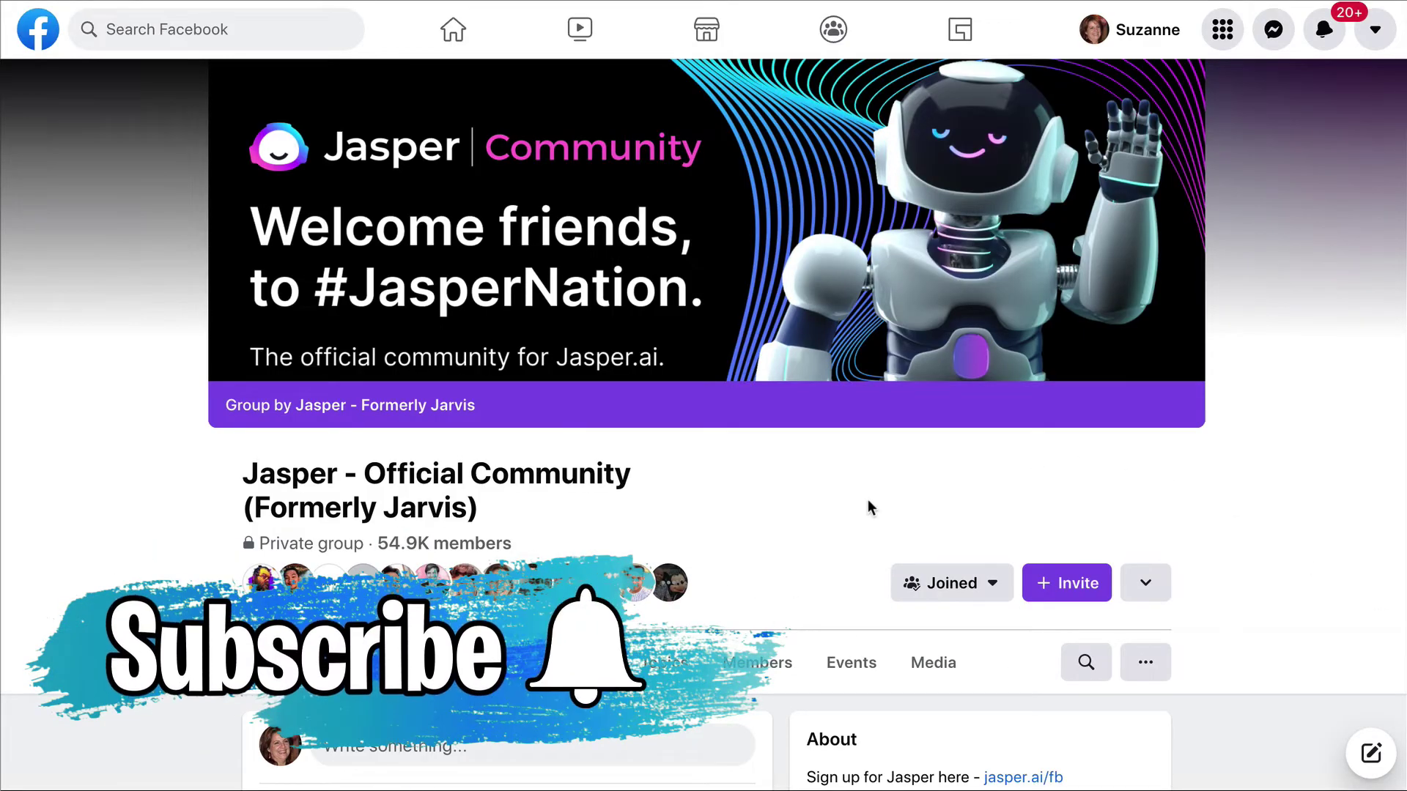
pyautogui.scroll(-5, 778, 502)
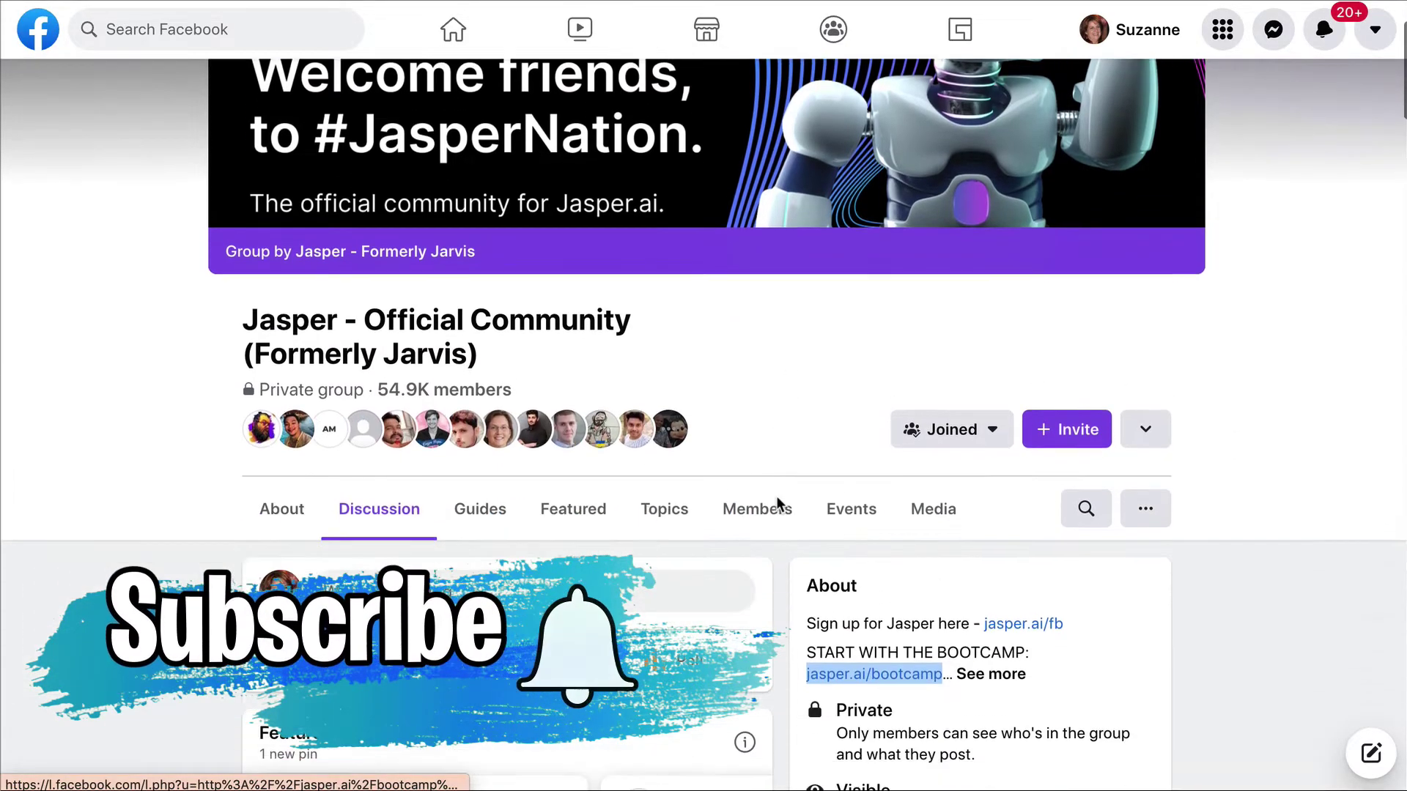
pyautogui.scroll(-2, 778, 503)
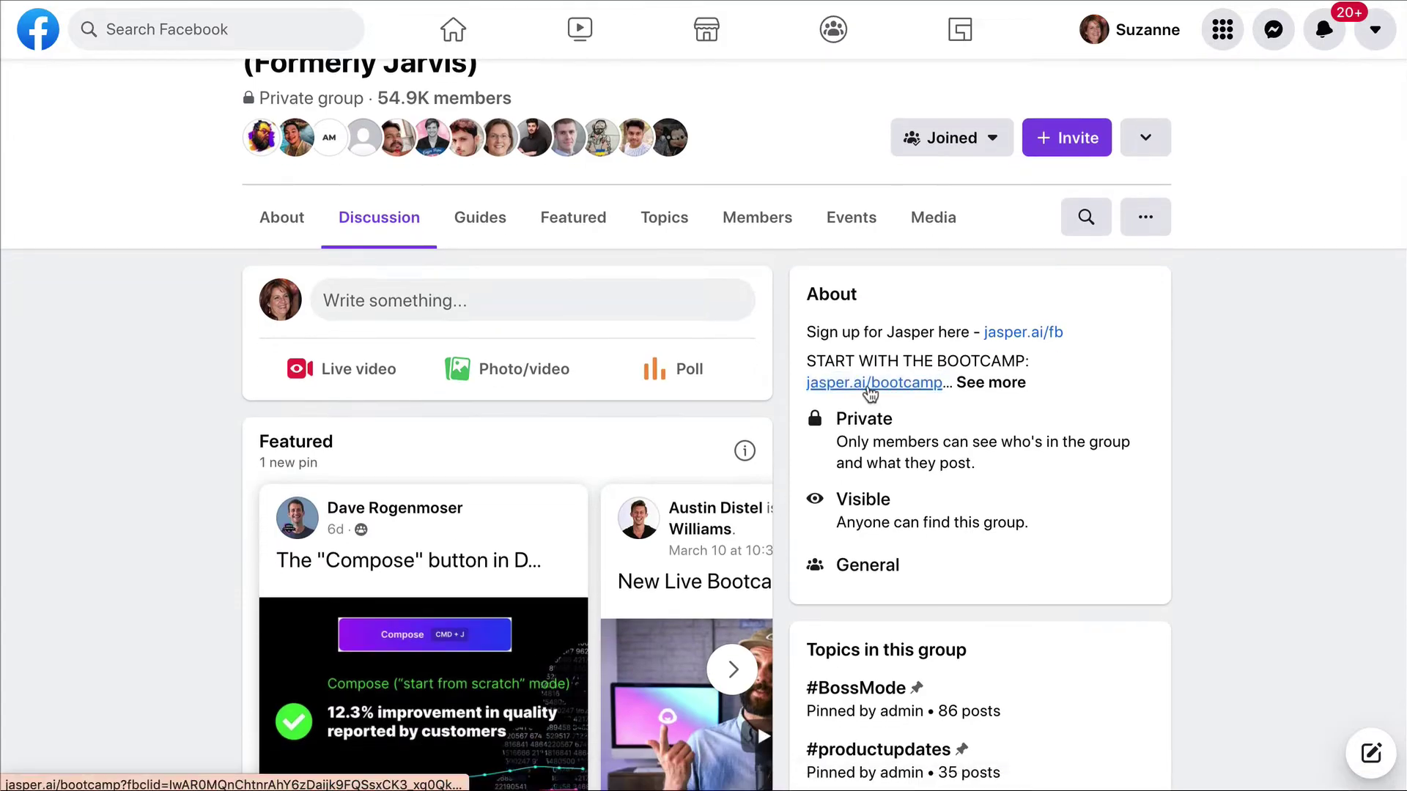
# Step: Open the Jasper Bootcamp linked in the group's About section and read its Getting started page
pyautogui.click(873, 383)
pyautogui.scroll(-4, 464, 626)
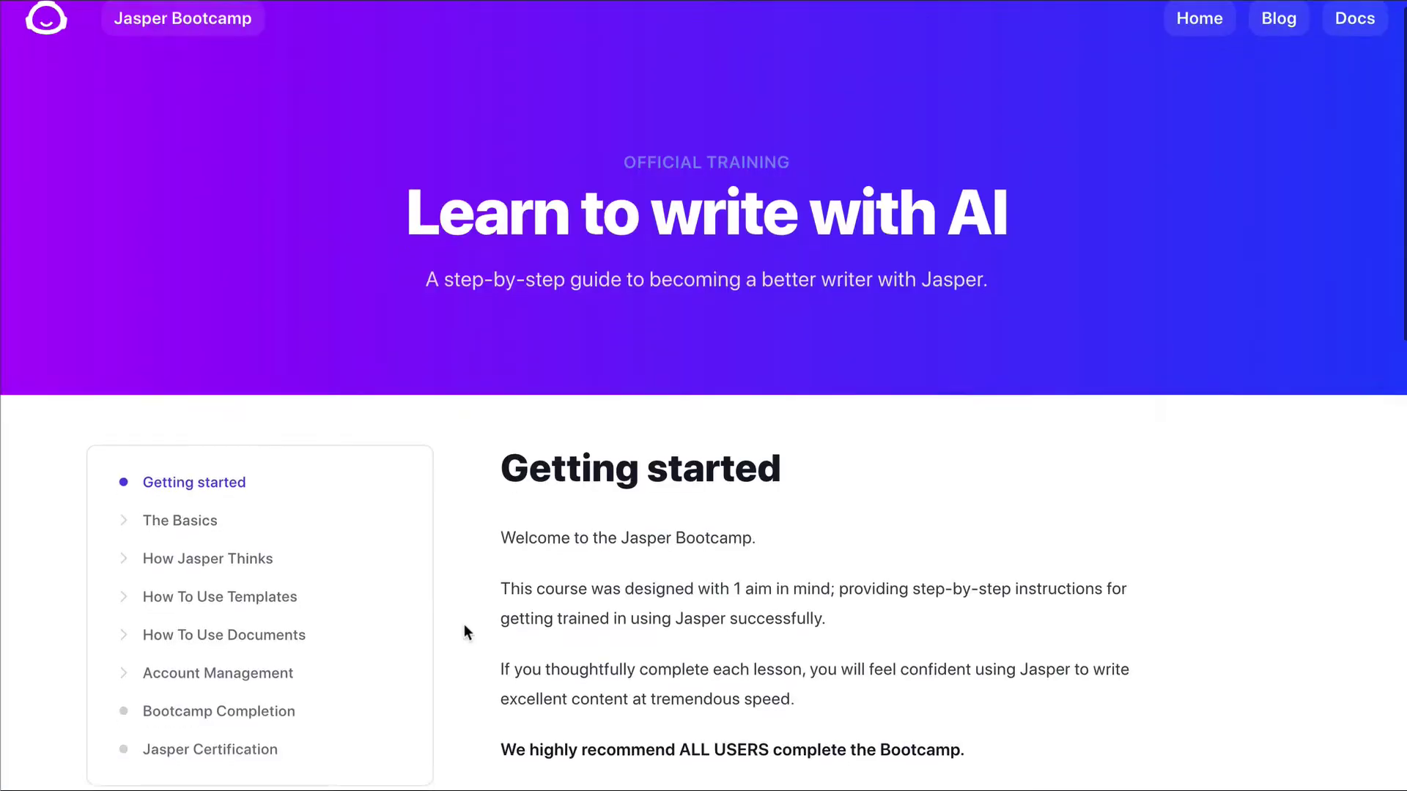
pyautogui.scroll(-3, 463, 632)
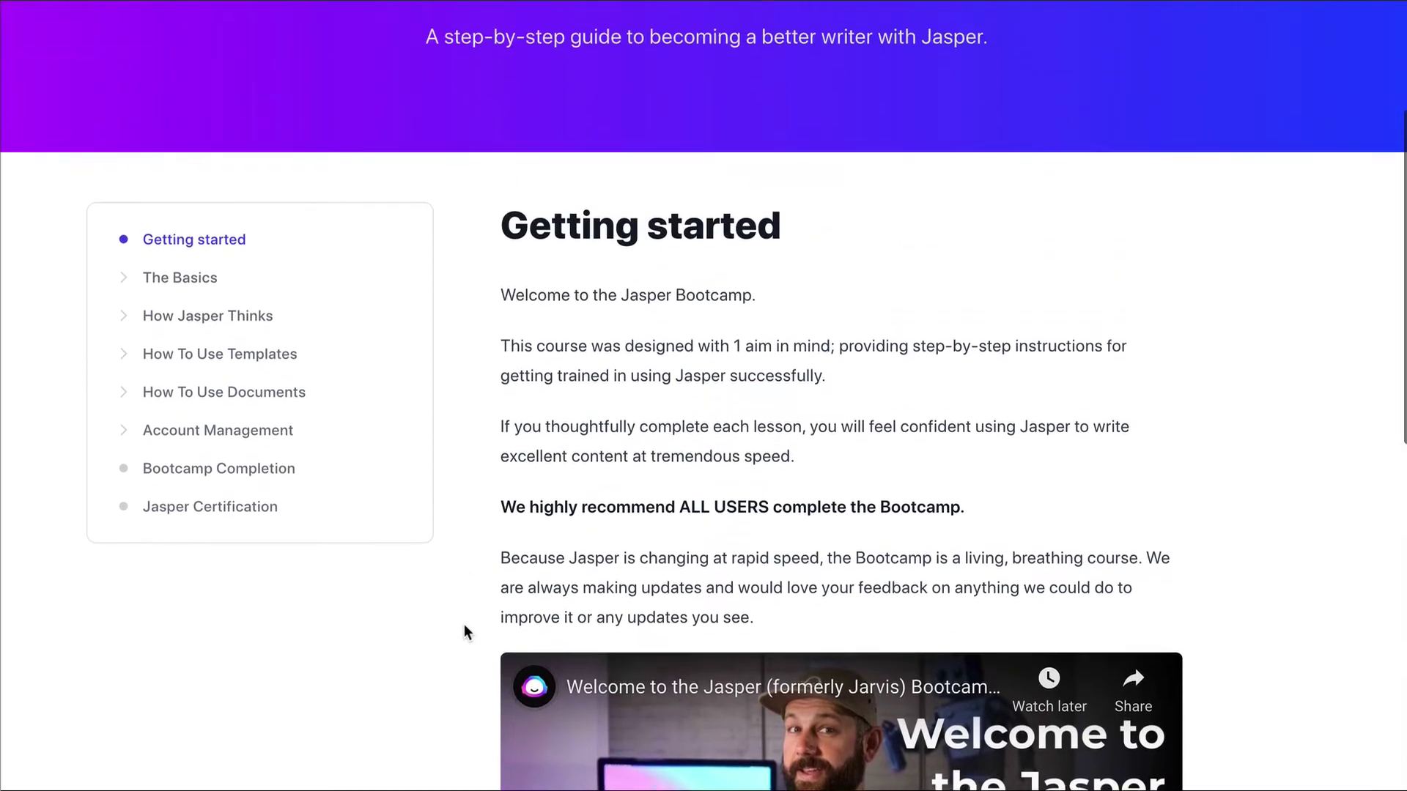
pyautogui.scroll(1, 464, 632)
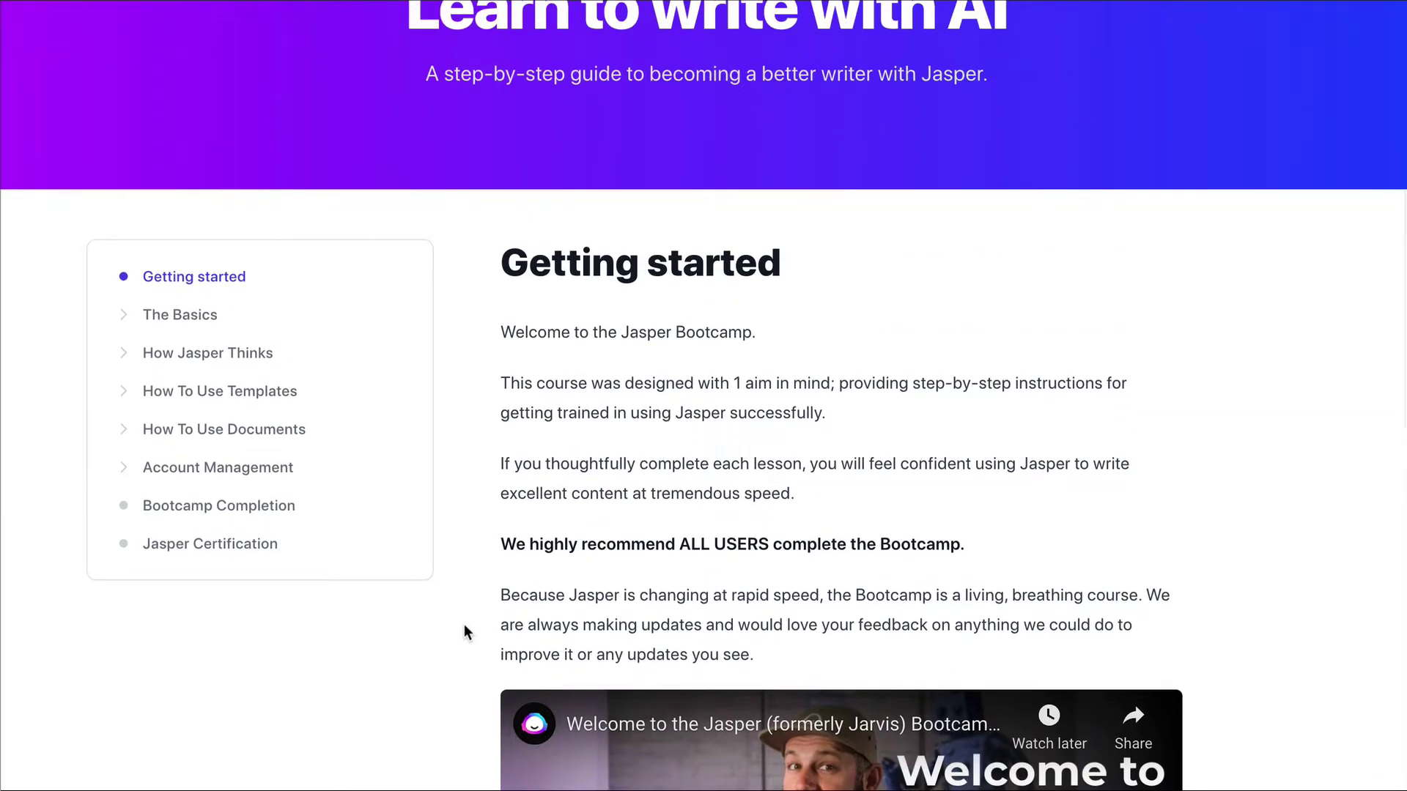
# Step: Open The Basics lesson in the Bootcamp and view what the lesson covers
pyautogui.click(179, 315)
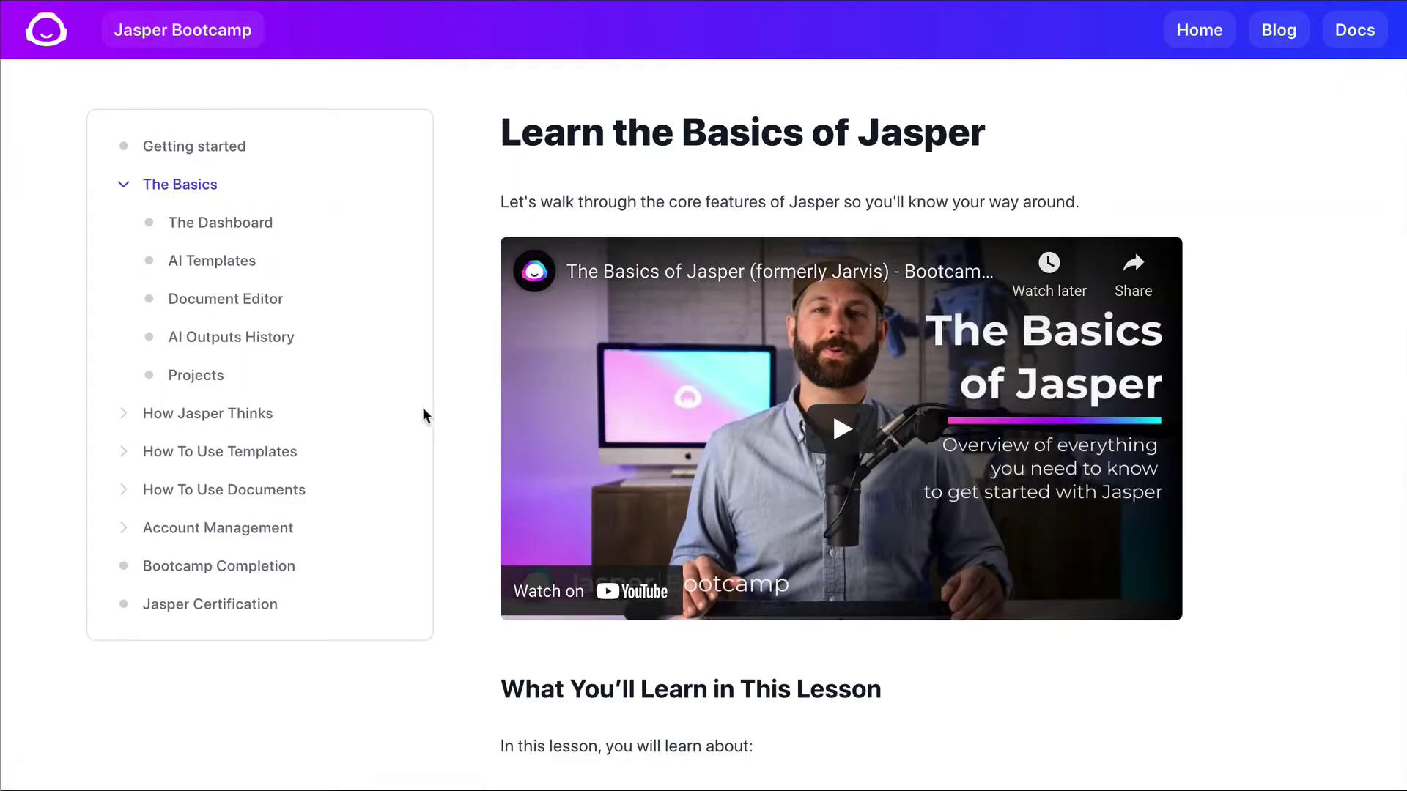
pyautogui.scroll(-6, 425, 427)
pyautogui.scroll(3, 425, 426)
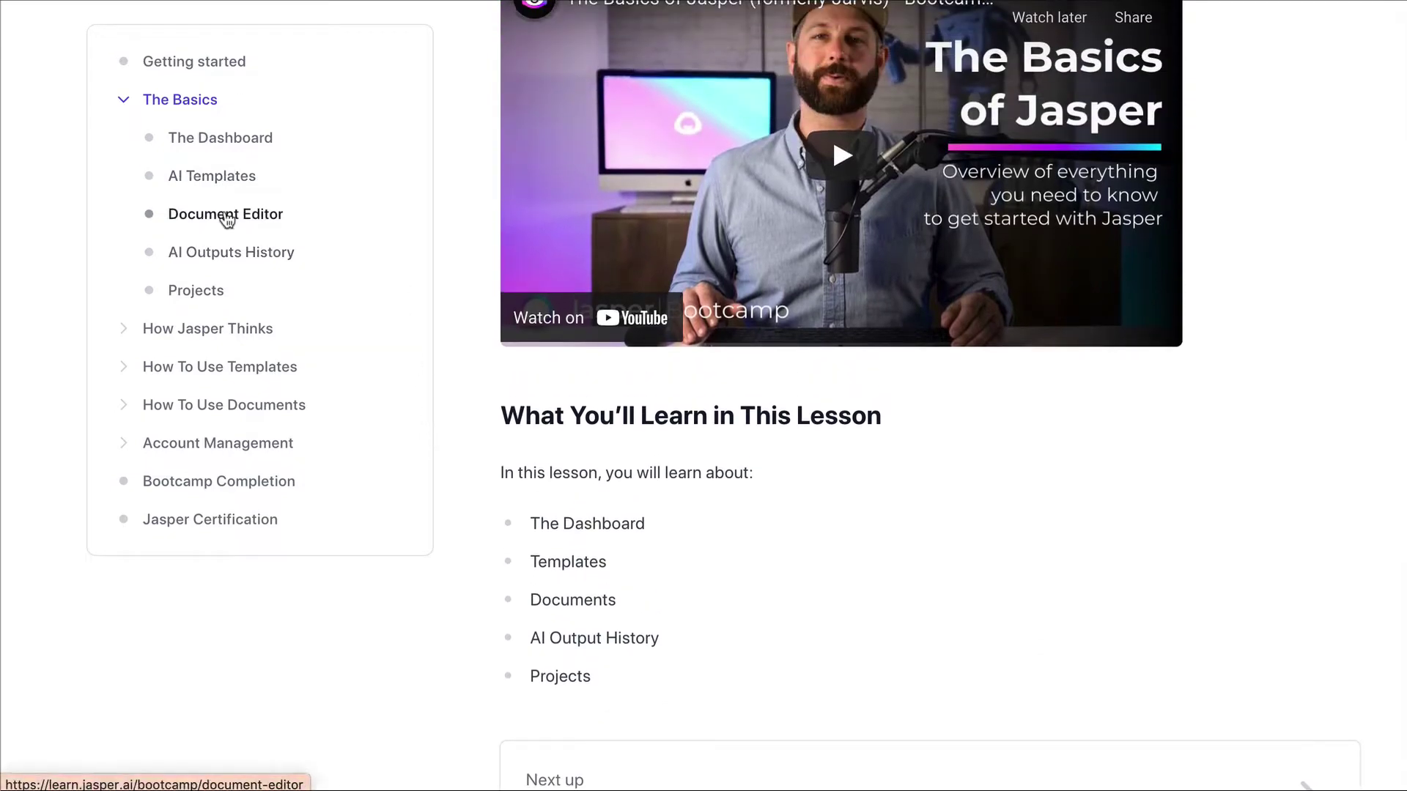
# Step: Open the Training Data lesson under How Jasper Thinks and read how Jasper's AI model was trained
pyautogui.click(239, 334)
pyautogui.scroll(-3, 475, 374)
pyautogui.scroll(-2, 477, 373)
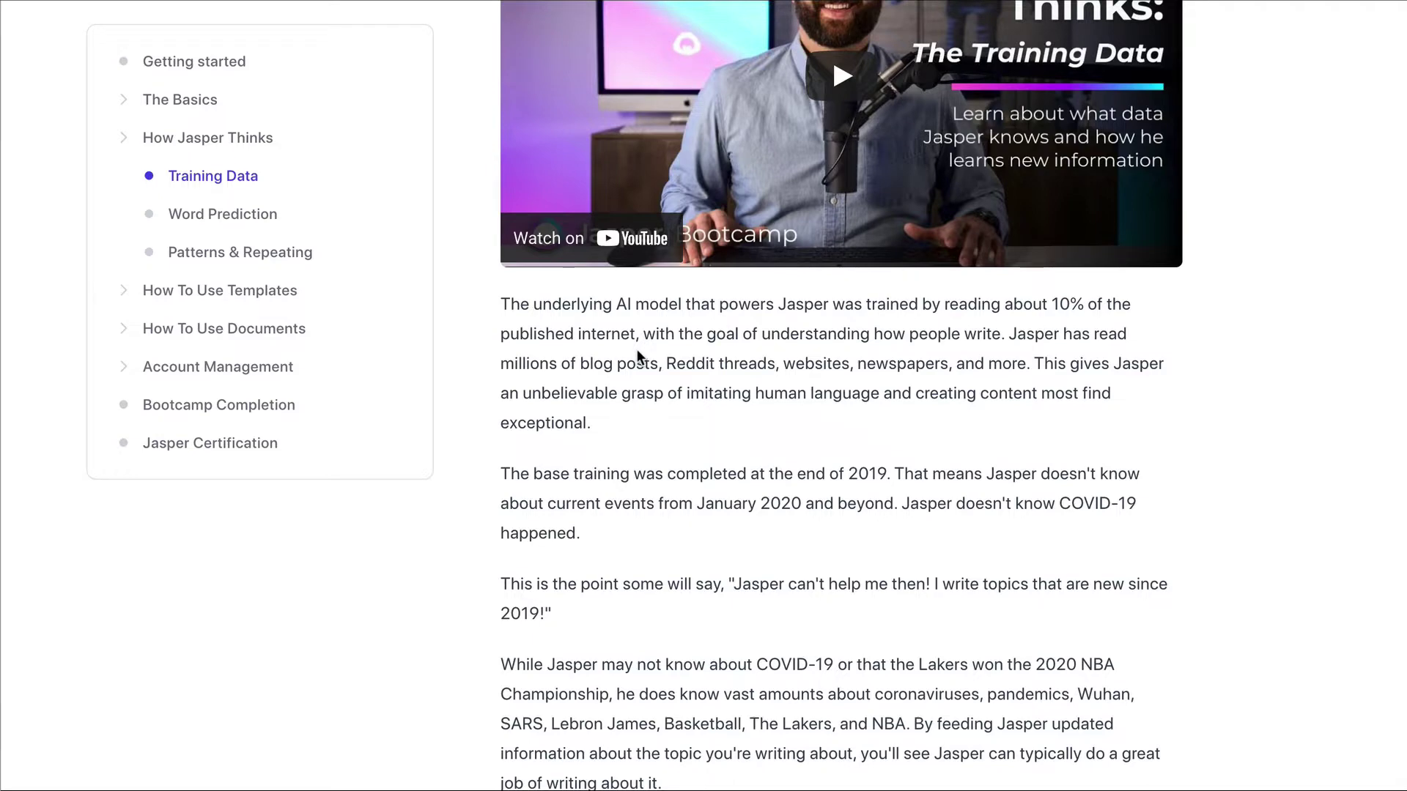
pyautogui.scroll(-2, 680, 420)
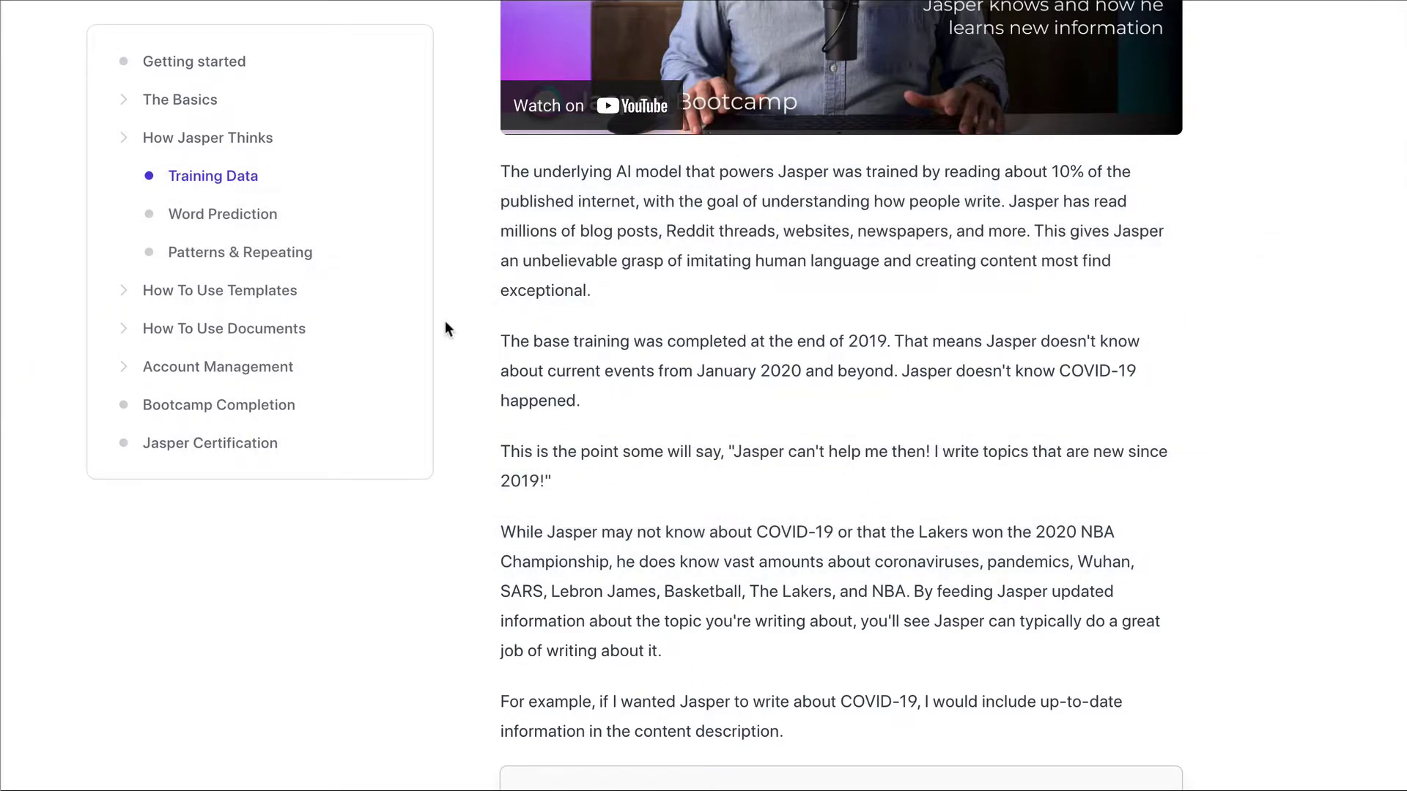
pyautogui.scroll(3, 469, 497)
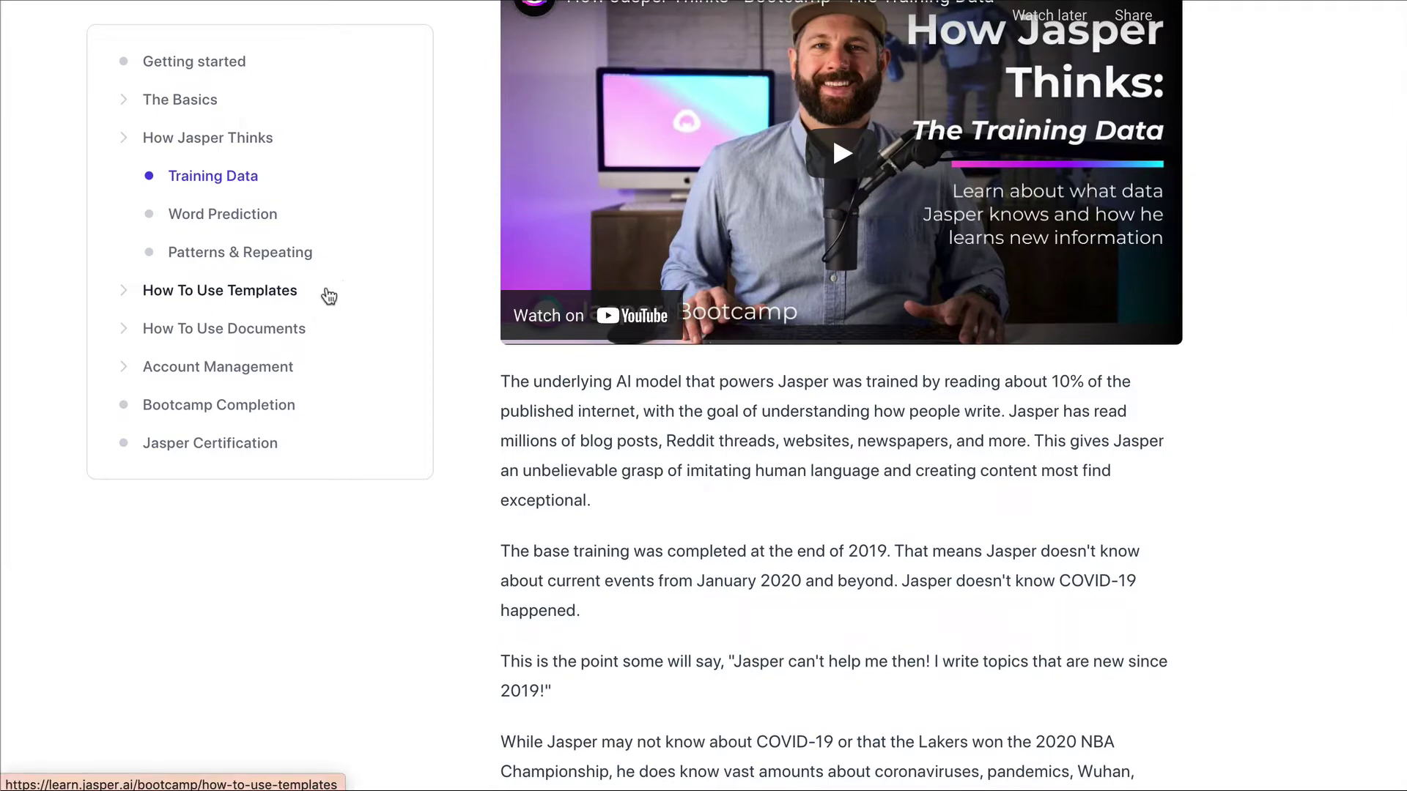
# Step: Open the Credits & Rating Content lesson under Account Management and read about plan credits and bonus credits
pyautogui.click(249, 366)
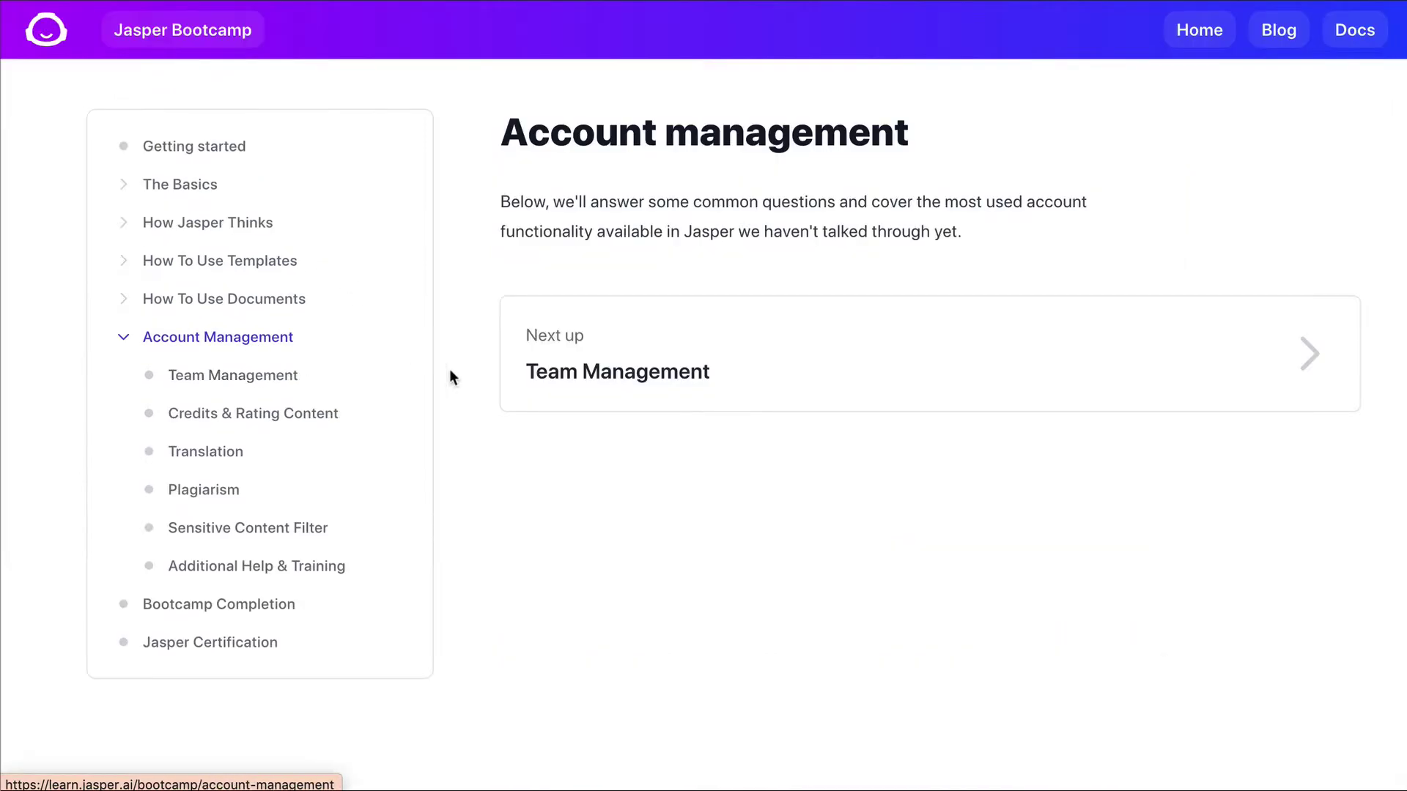
pyautogui.click(286, 415)
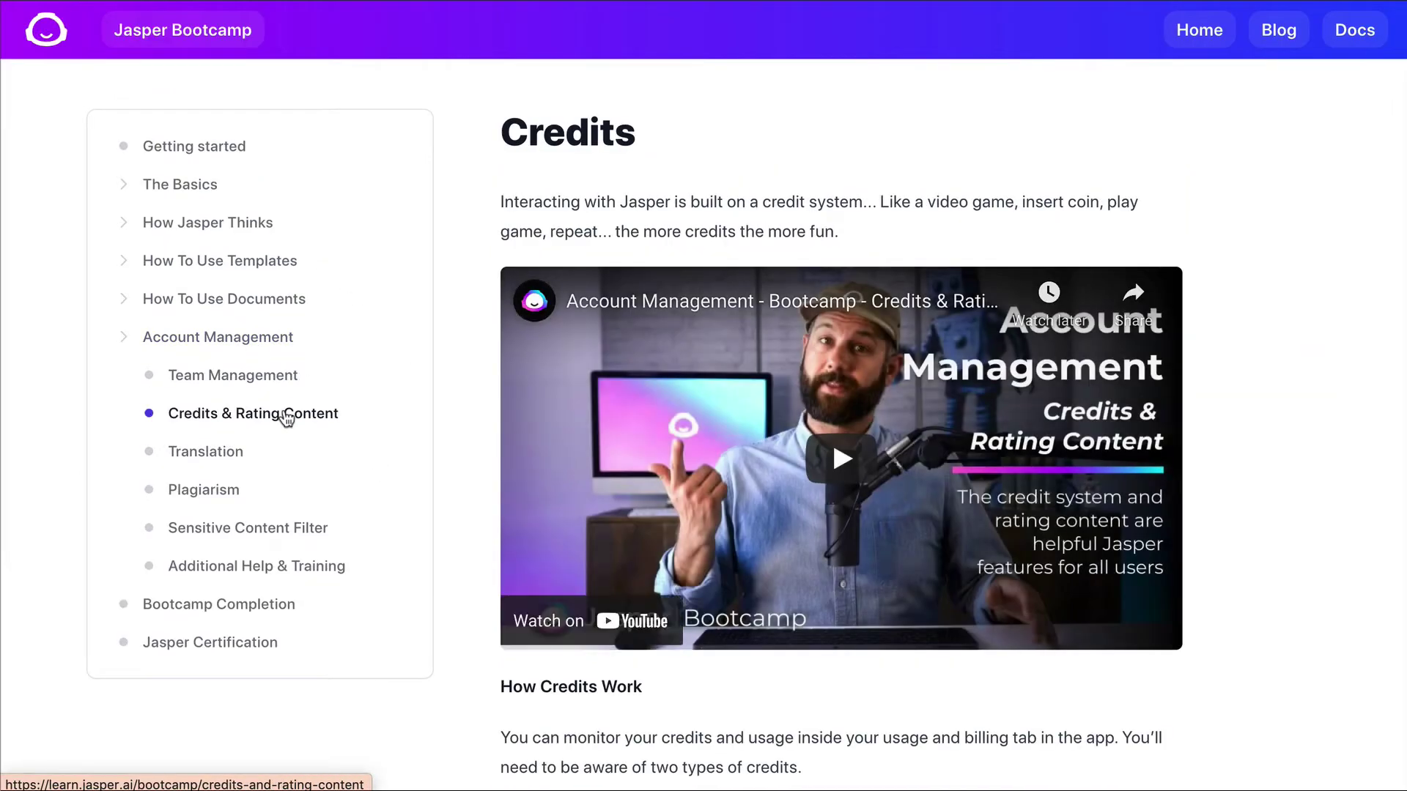
pyautogui.scroll(-7, 490, 358)
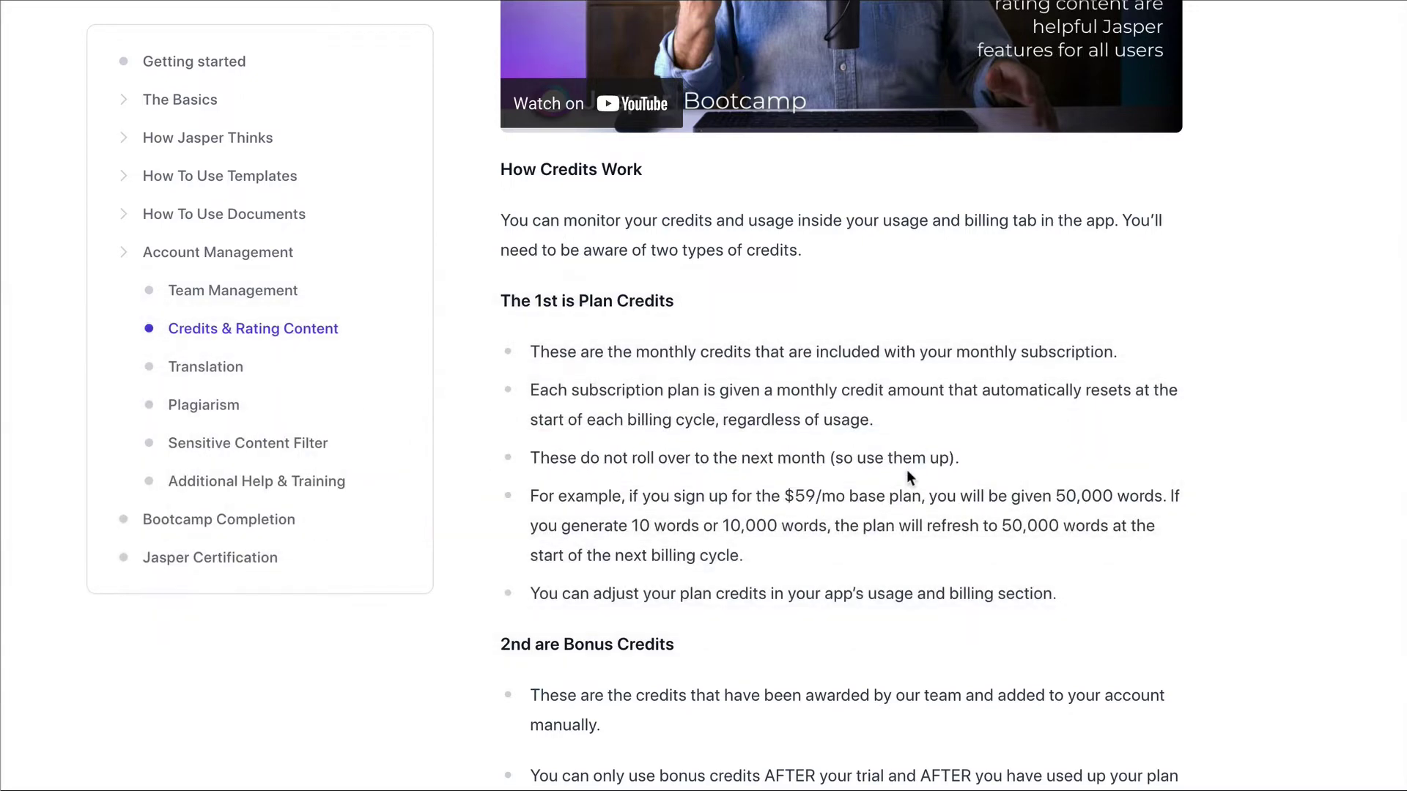
pyautogui.scroll(-5, 821, 509)
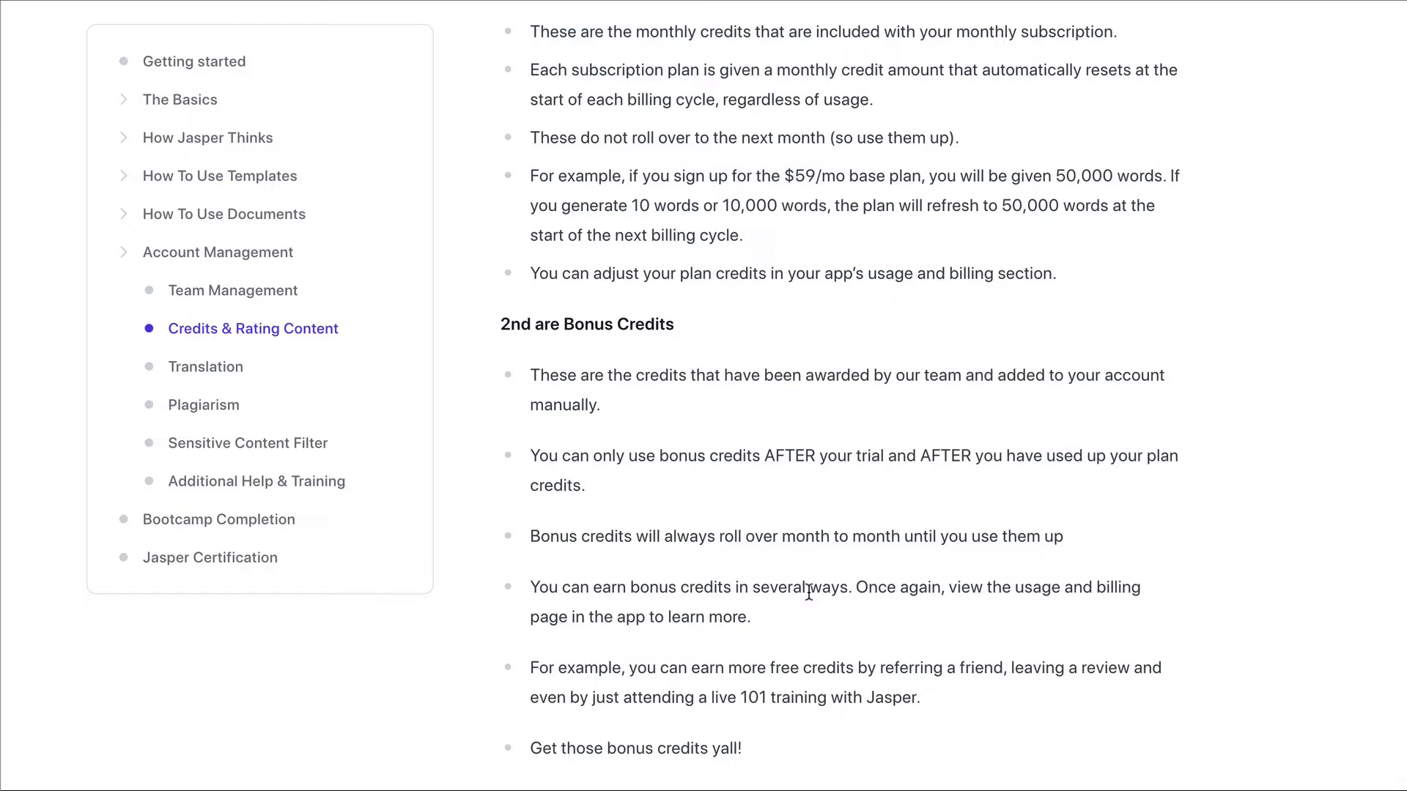
pyautogui.scroll(-1, 809, 594)
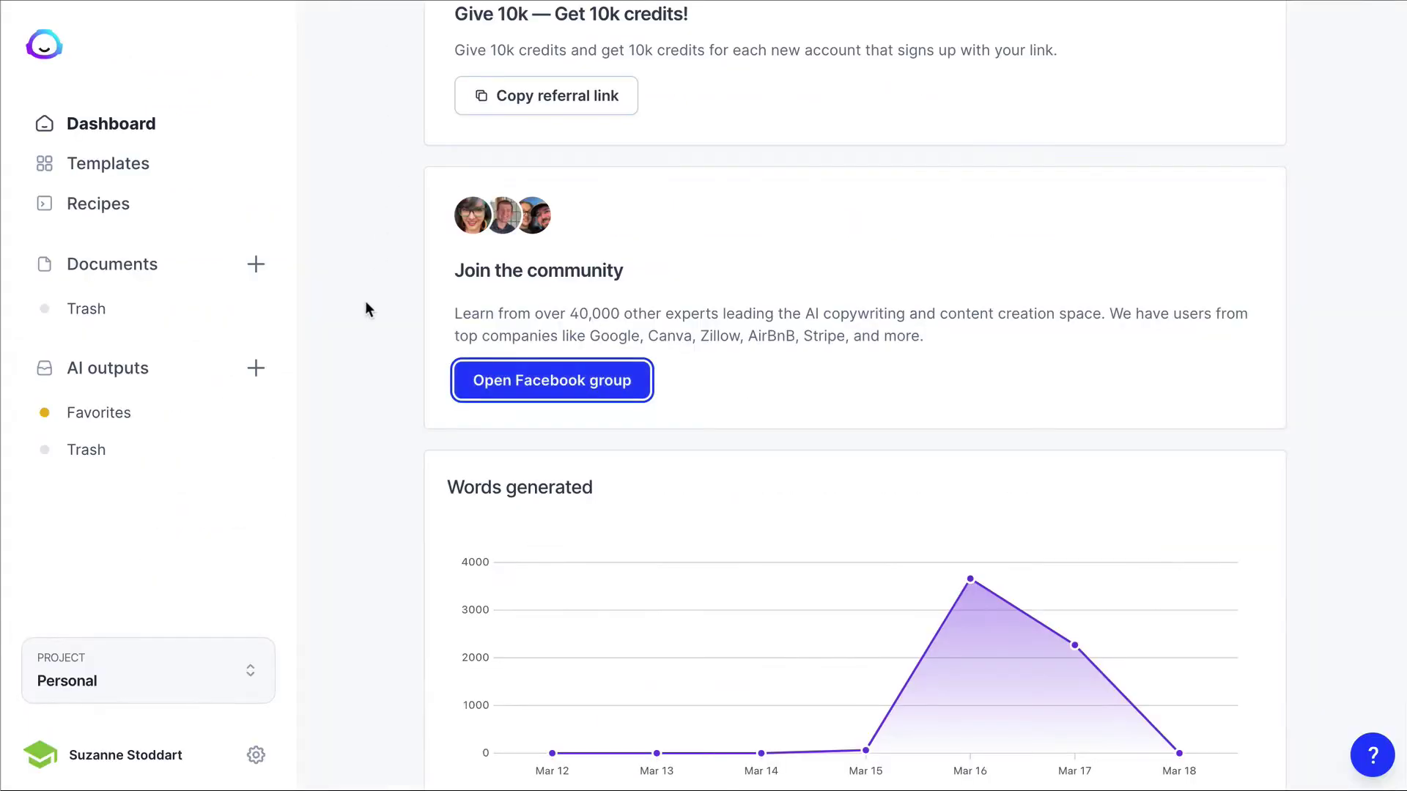
# Step: Switch back to the Jasper dashboard and review the Words generated chart and the Earn free credits section
pyautogui.scroll(-3, 371, 386)
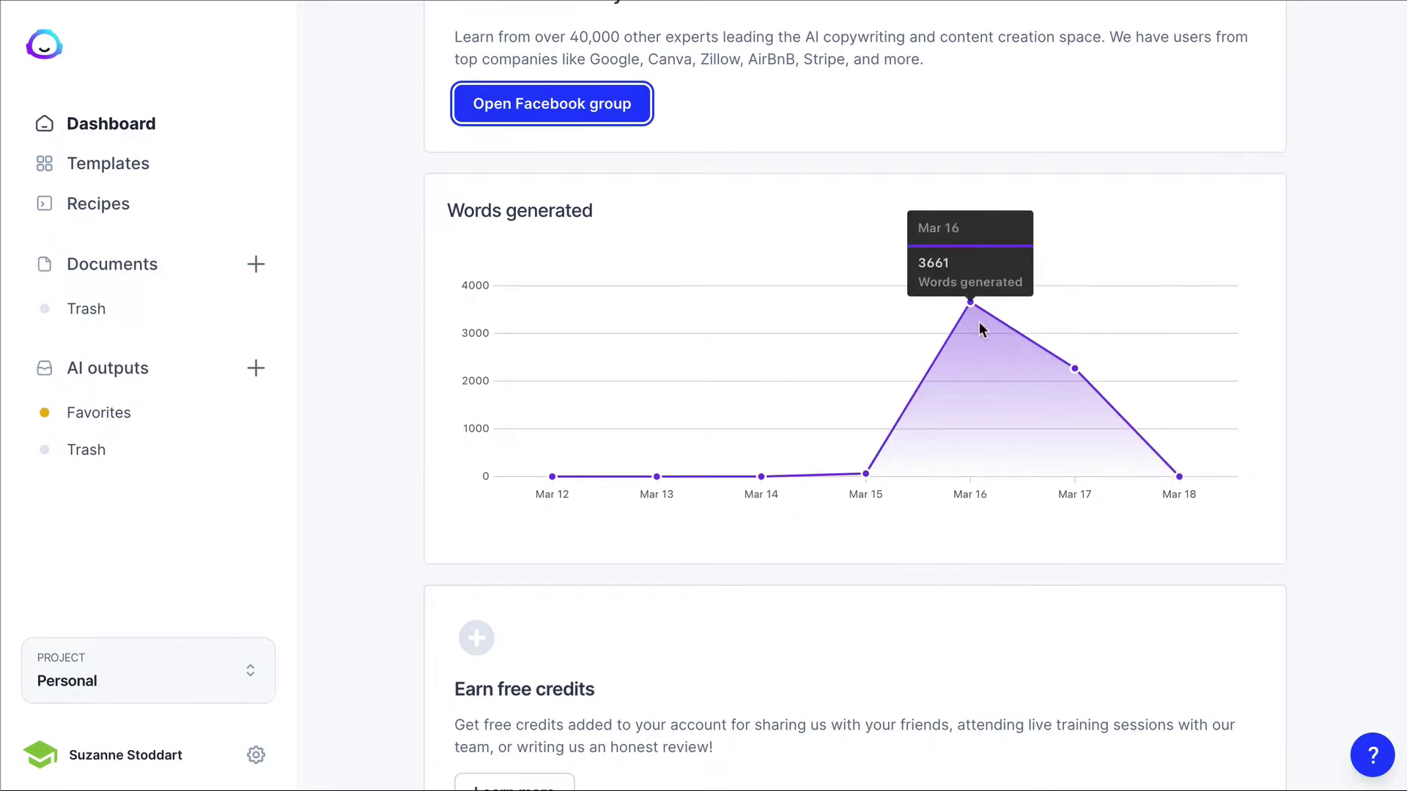
pyautogui.scroll(-1, 885, 586)
pyautogui.scroll(-3, 882, 601)
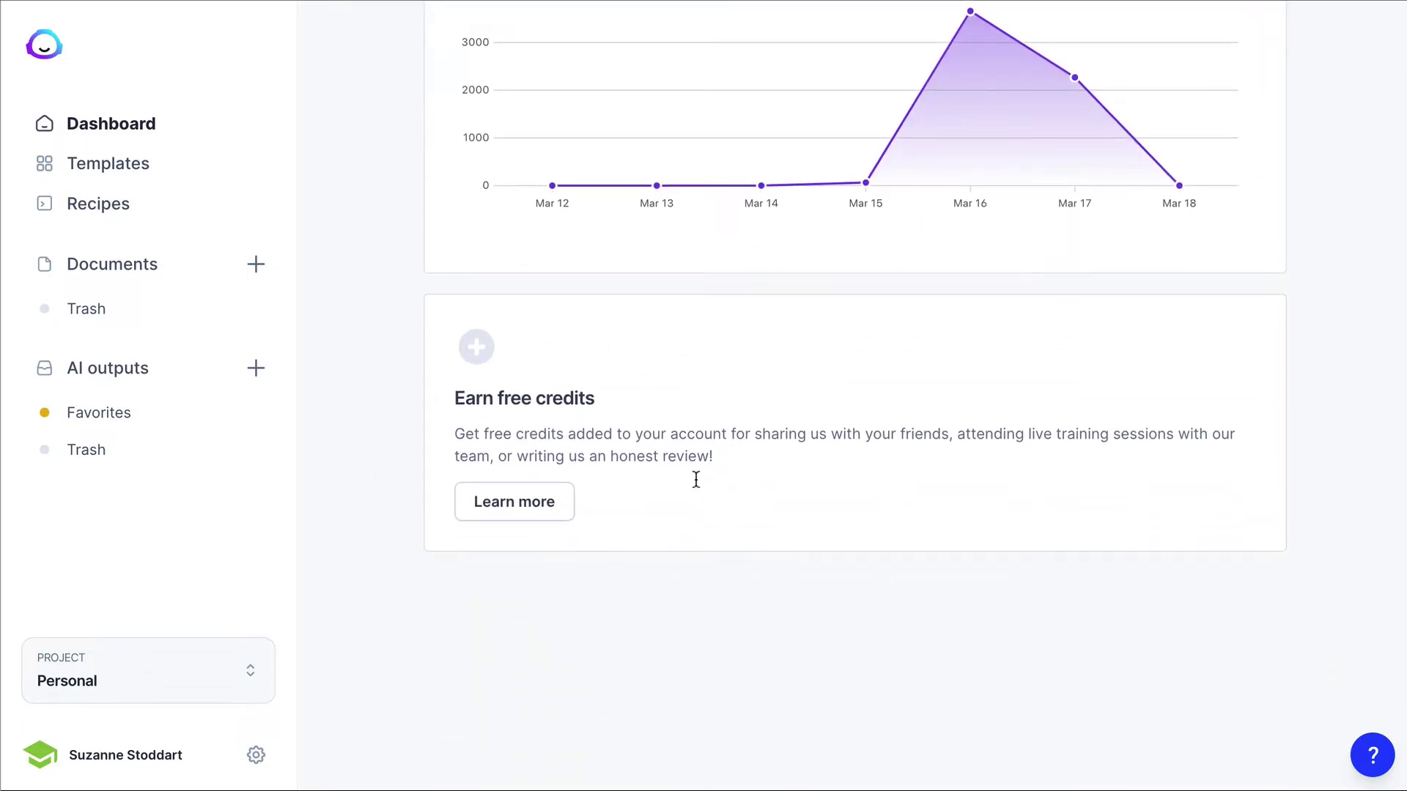
pyautogui.scroll(10, 393, 370)
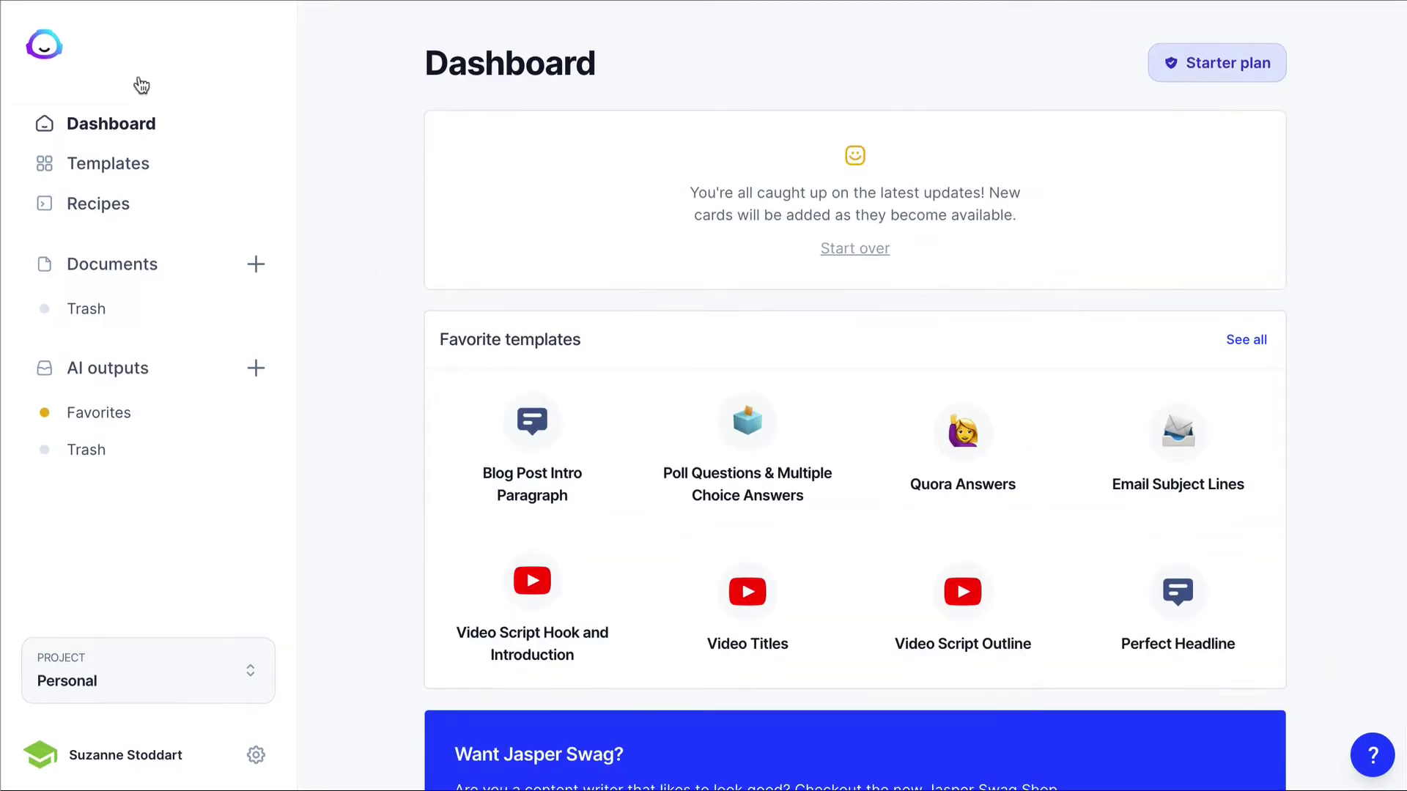
# Step: Open the template library and browse all templates from the favorites down to the Google My Business and Amazon ones
pyautogui.click(97, 174)
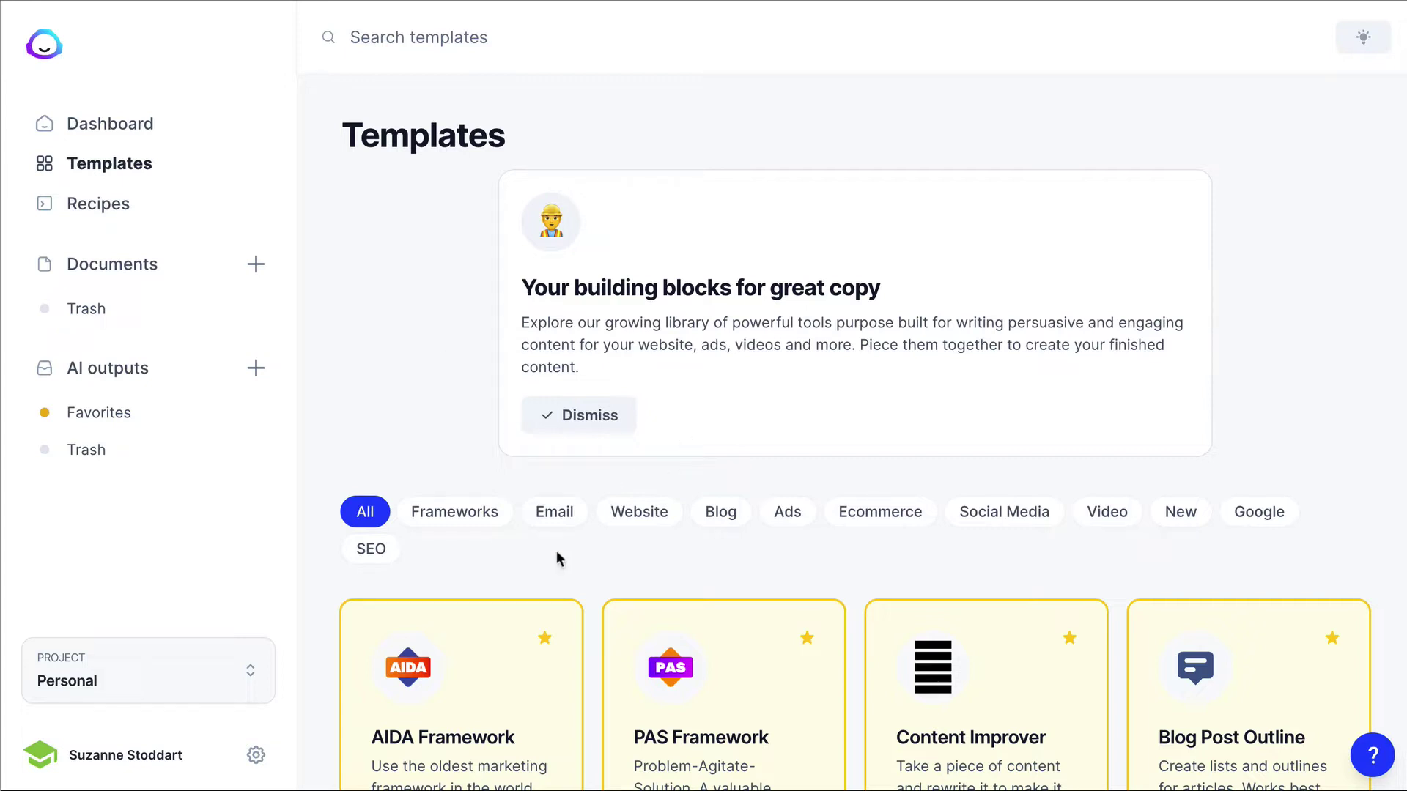
pyautogui.scroll(-7, 749, 610)
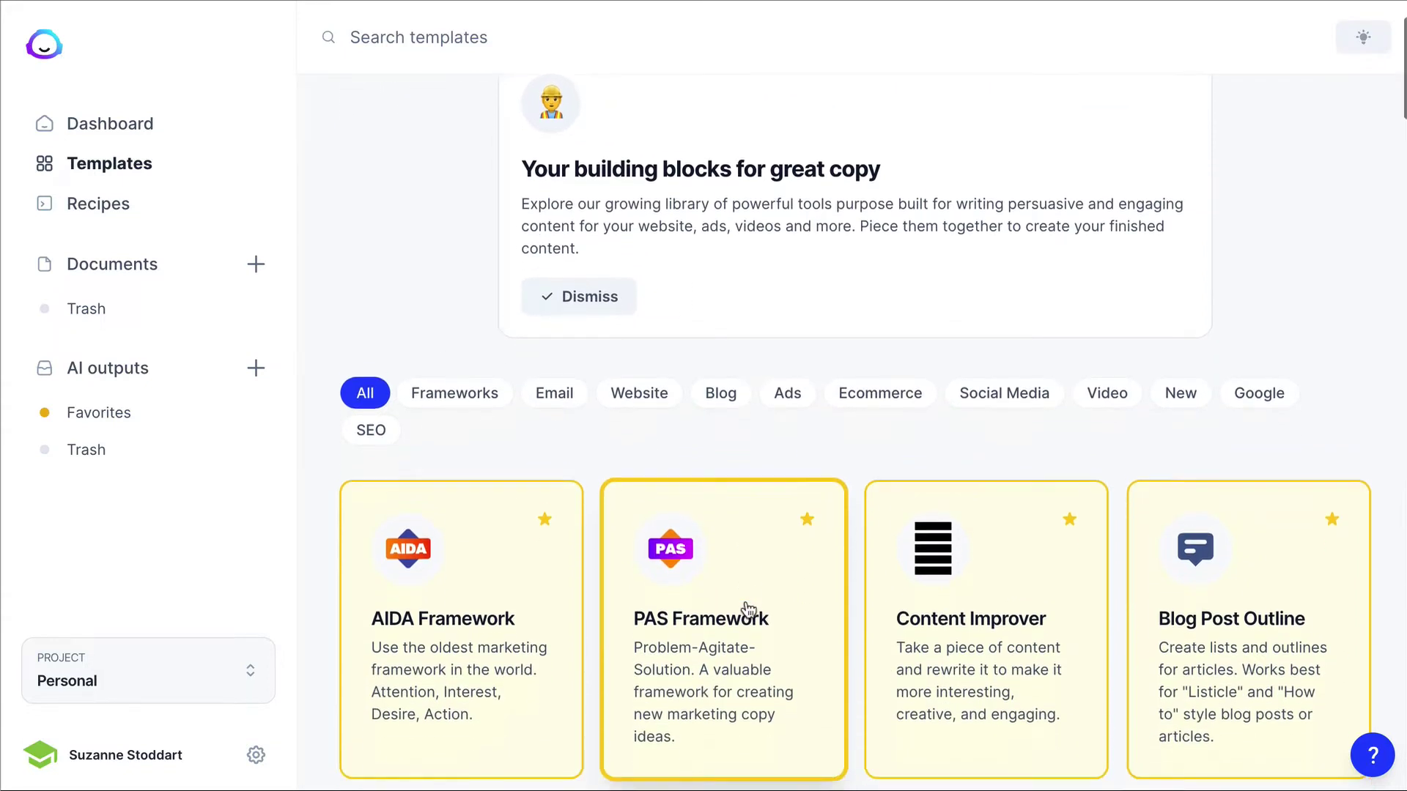
pyautogui.scroll(-7, 748, 610)
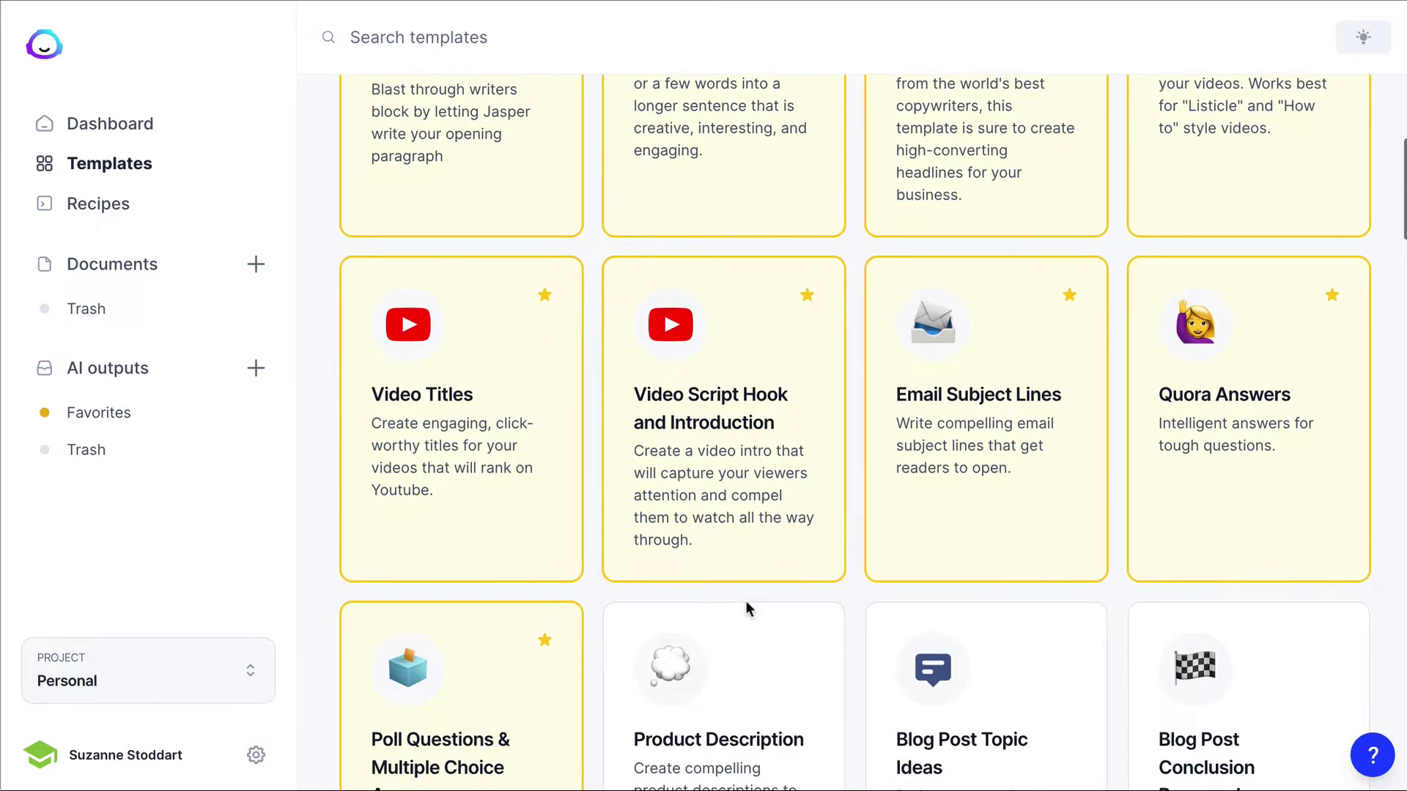
pyautogui.scroll(-4, 748, 610)
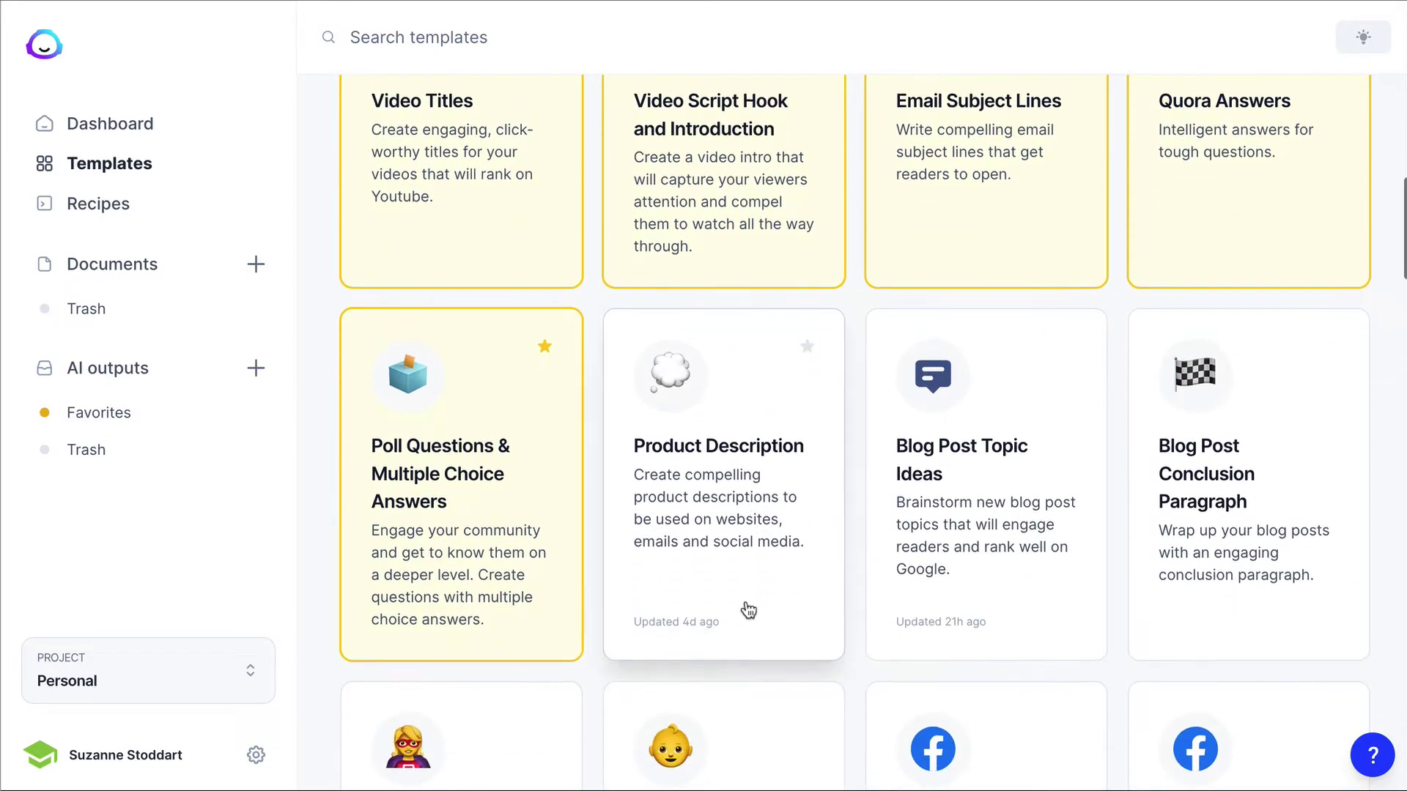
pyautogui.scroll(-5, 746, 610)
pyautogui.scroll(-3, 748, 610)
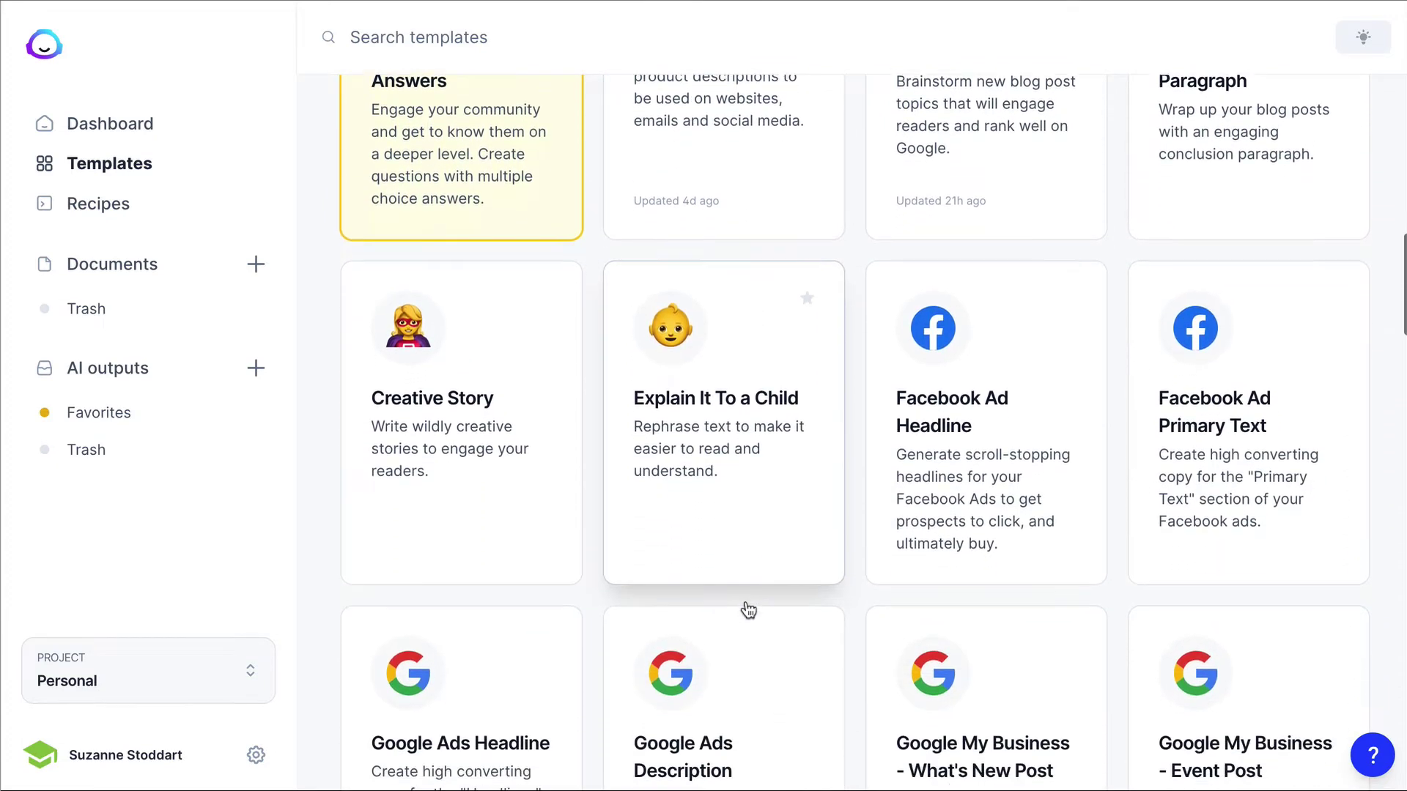
pyautogui.scroll(-4, 748, 609)
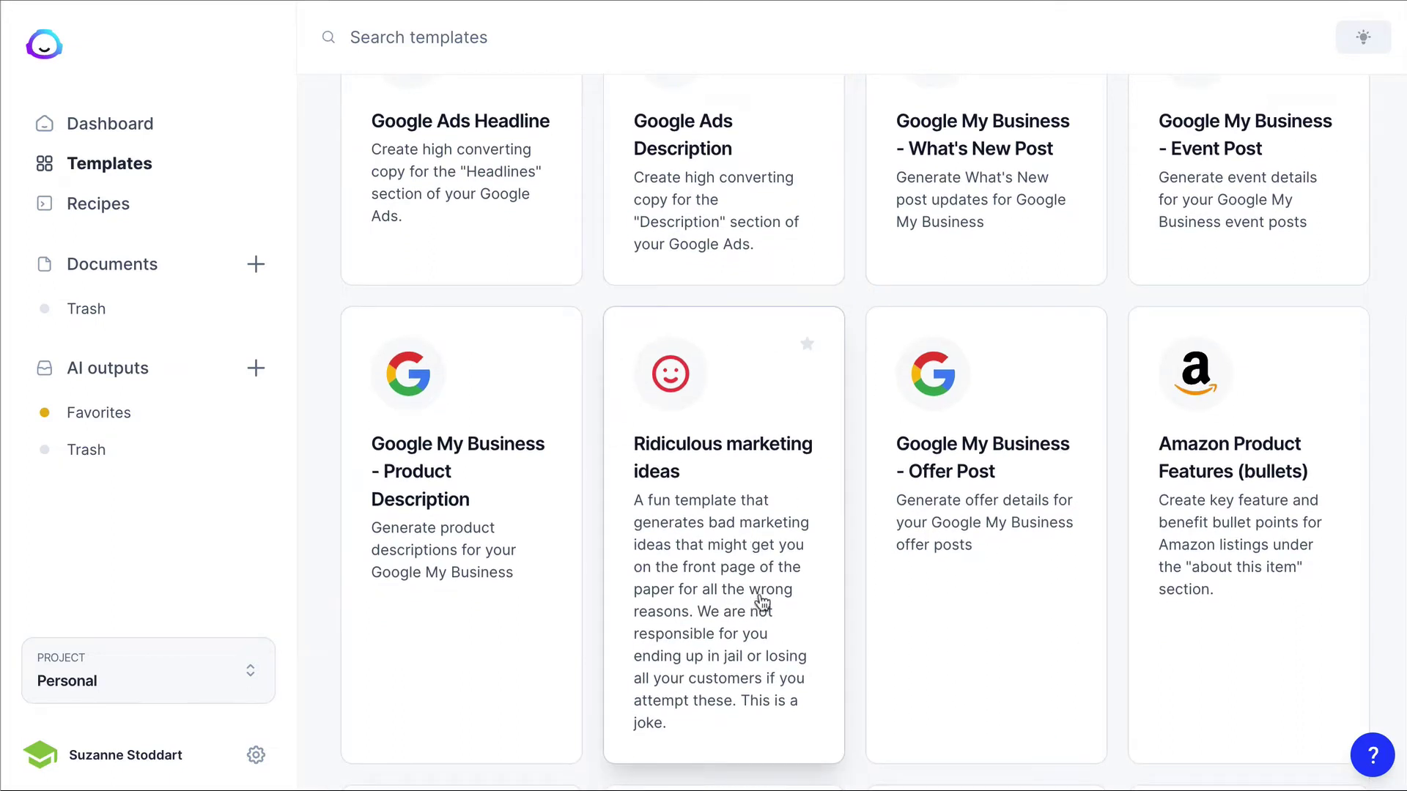
# Step: Browse the rest of the template library, from the Amazon product templates down to the Business or Product Name template
pyautogui.scroll(-4, 759, 597)
pyautogui.scroll(-9, 762, 602)
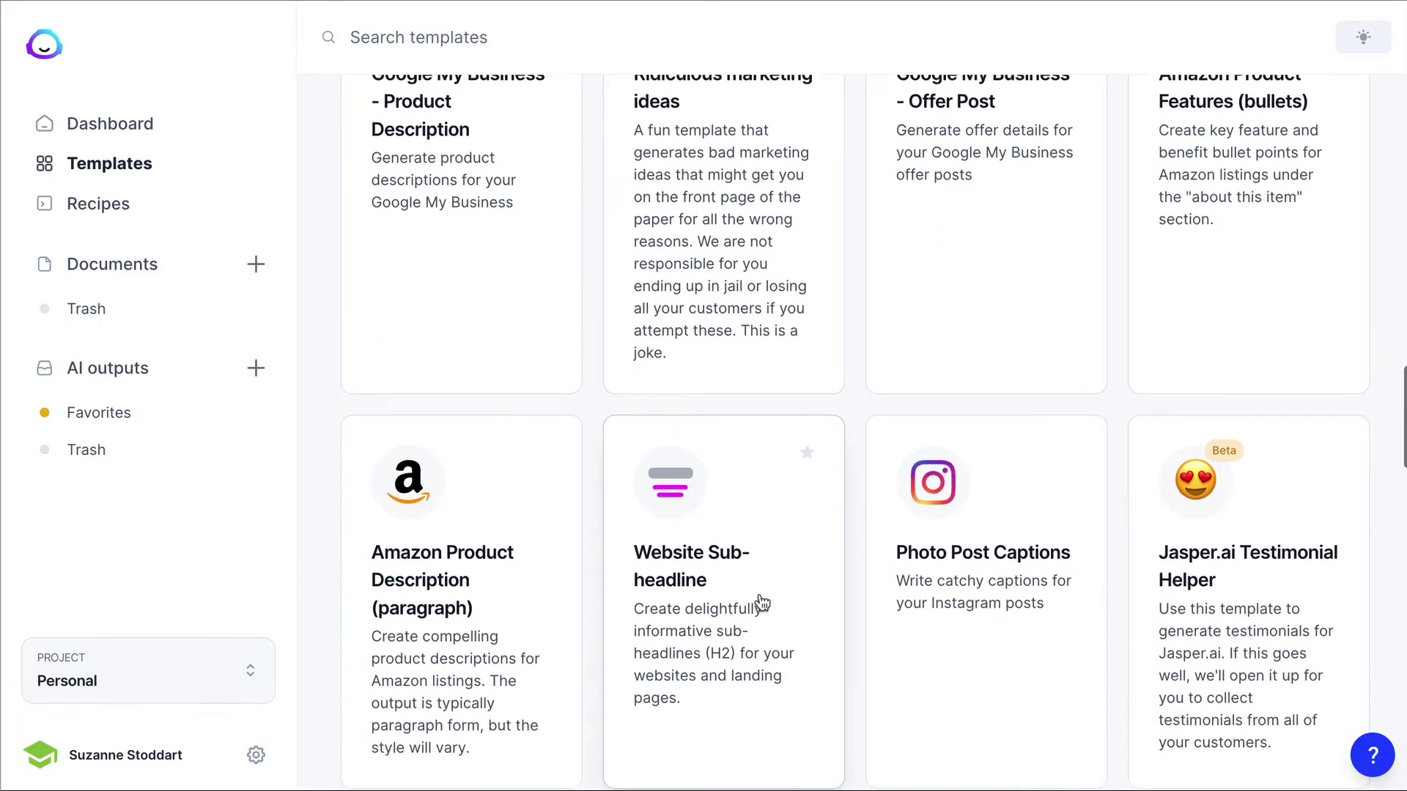
pyautogui.scroll(-4, 762, 603)
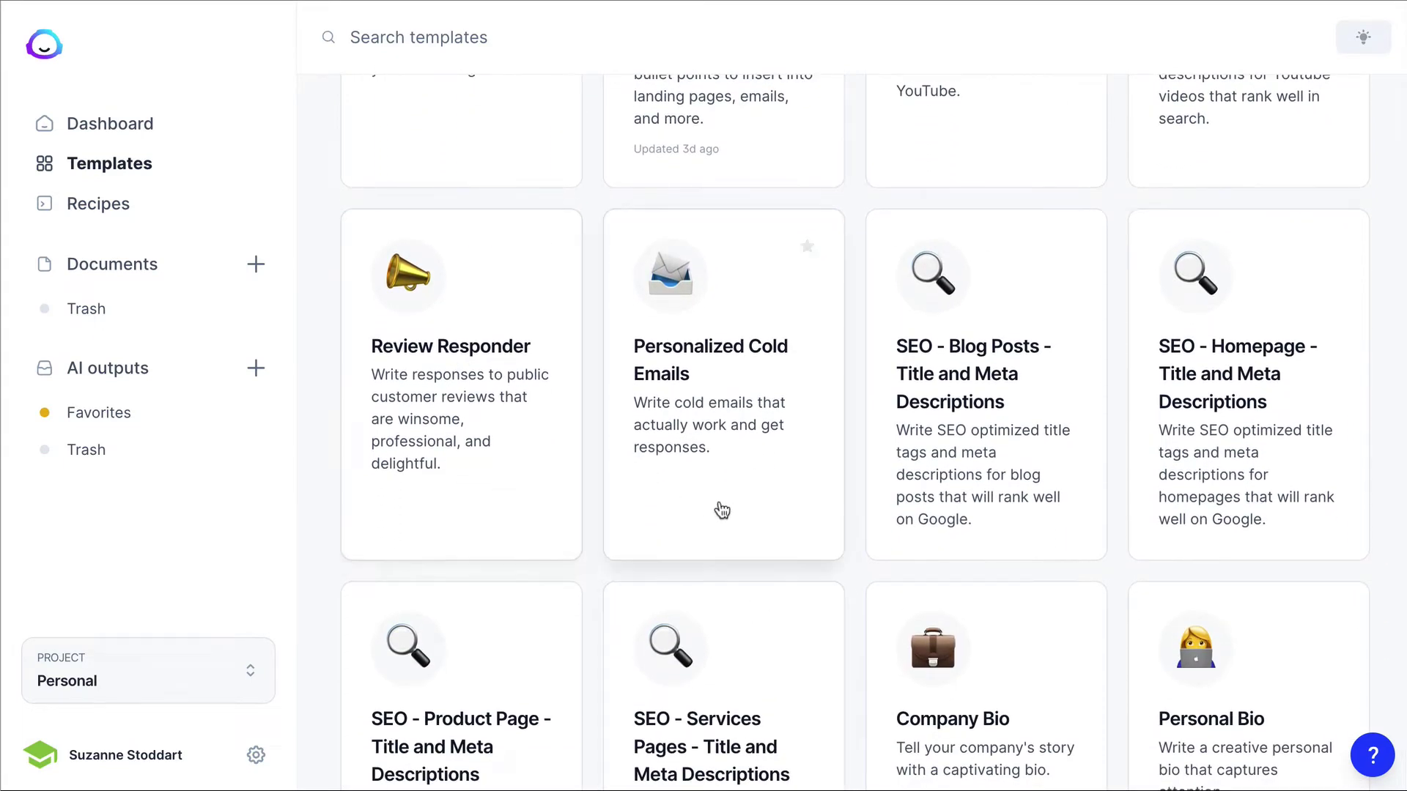
pyautogui.scroll(-5, 732, 534)
pyautogui.scroll(-8, 735, 534)
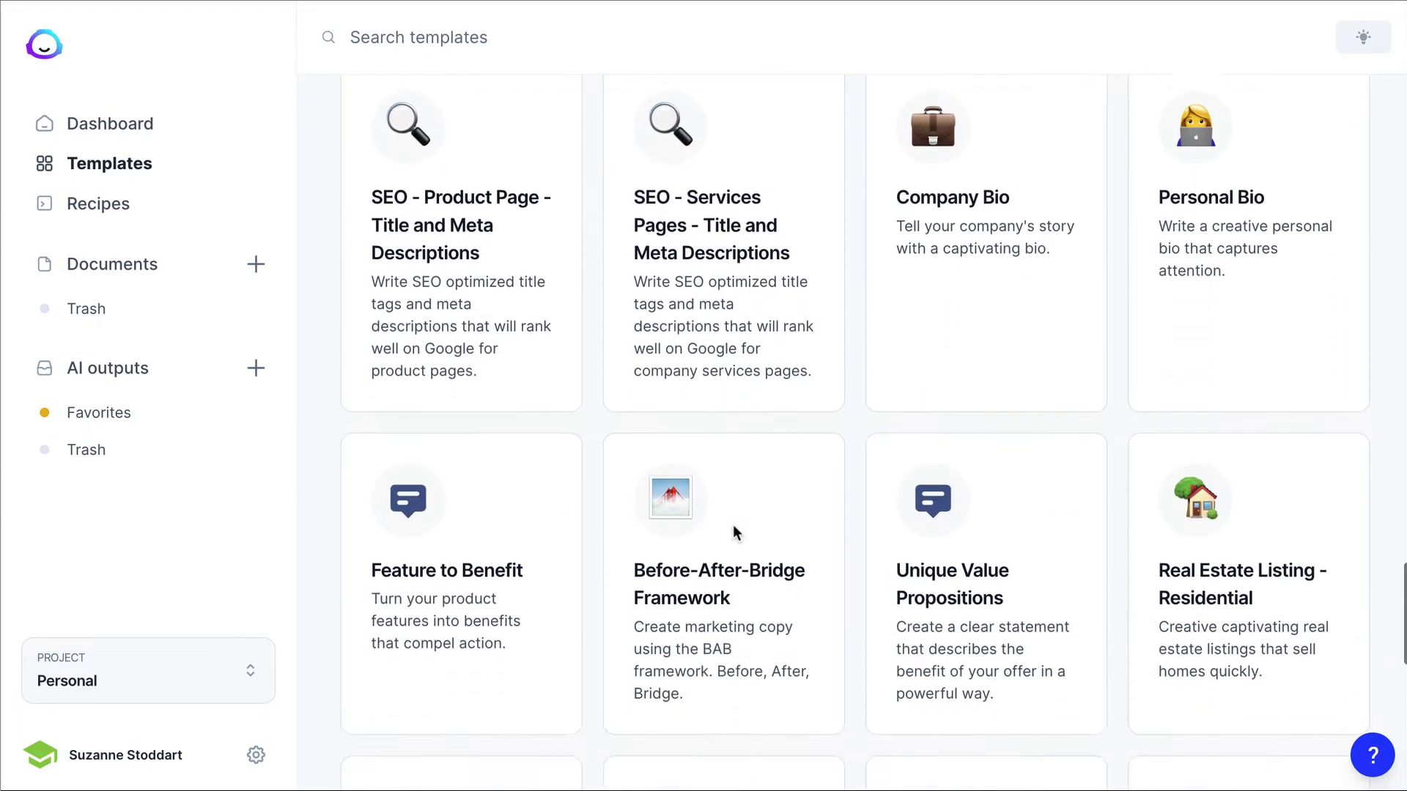
pyautogui.scroll(-3, 735, 533)
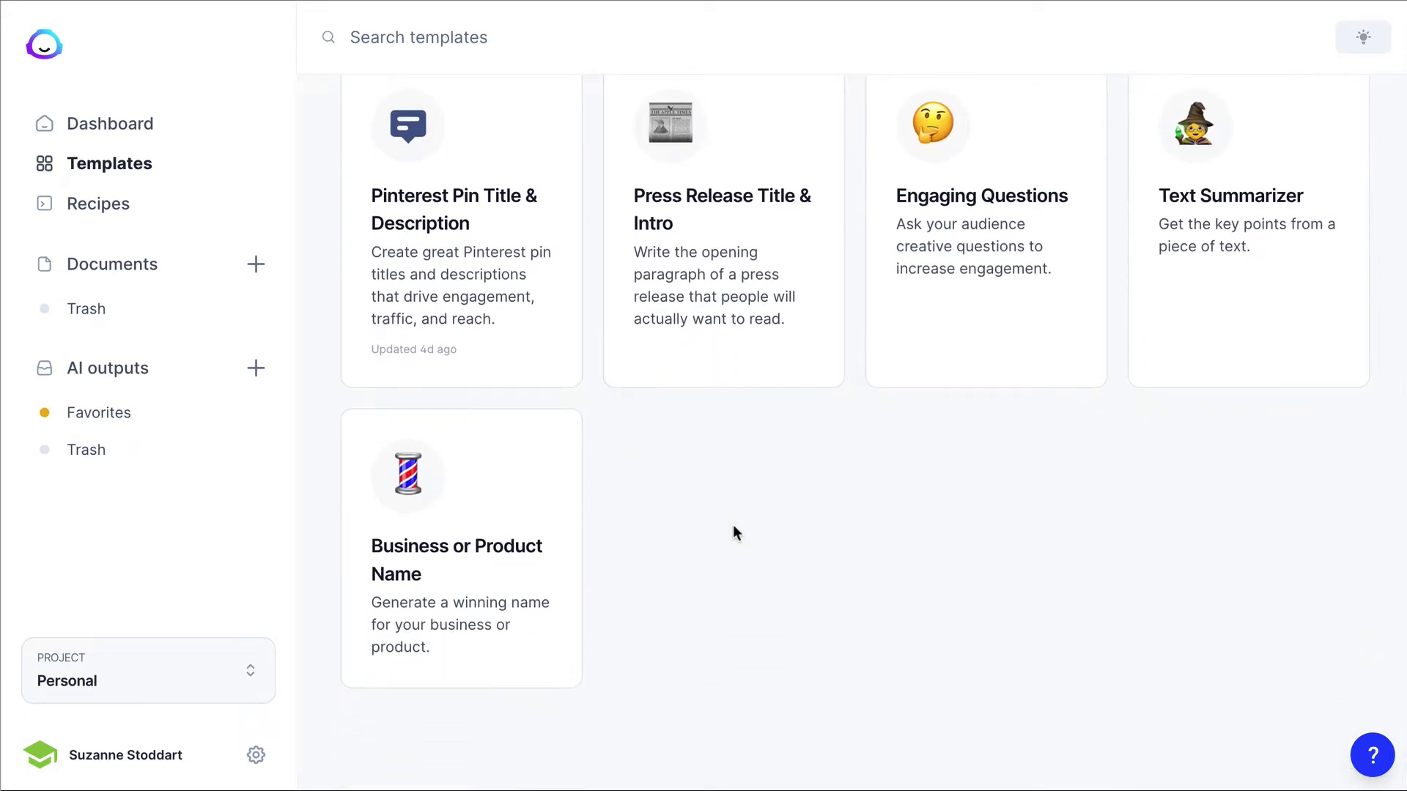
# Step: Open the Recipes page and the Documents page to view the saved recipes and documents
pyautogui.click(98, 209)
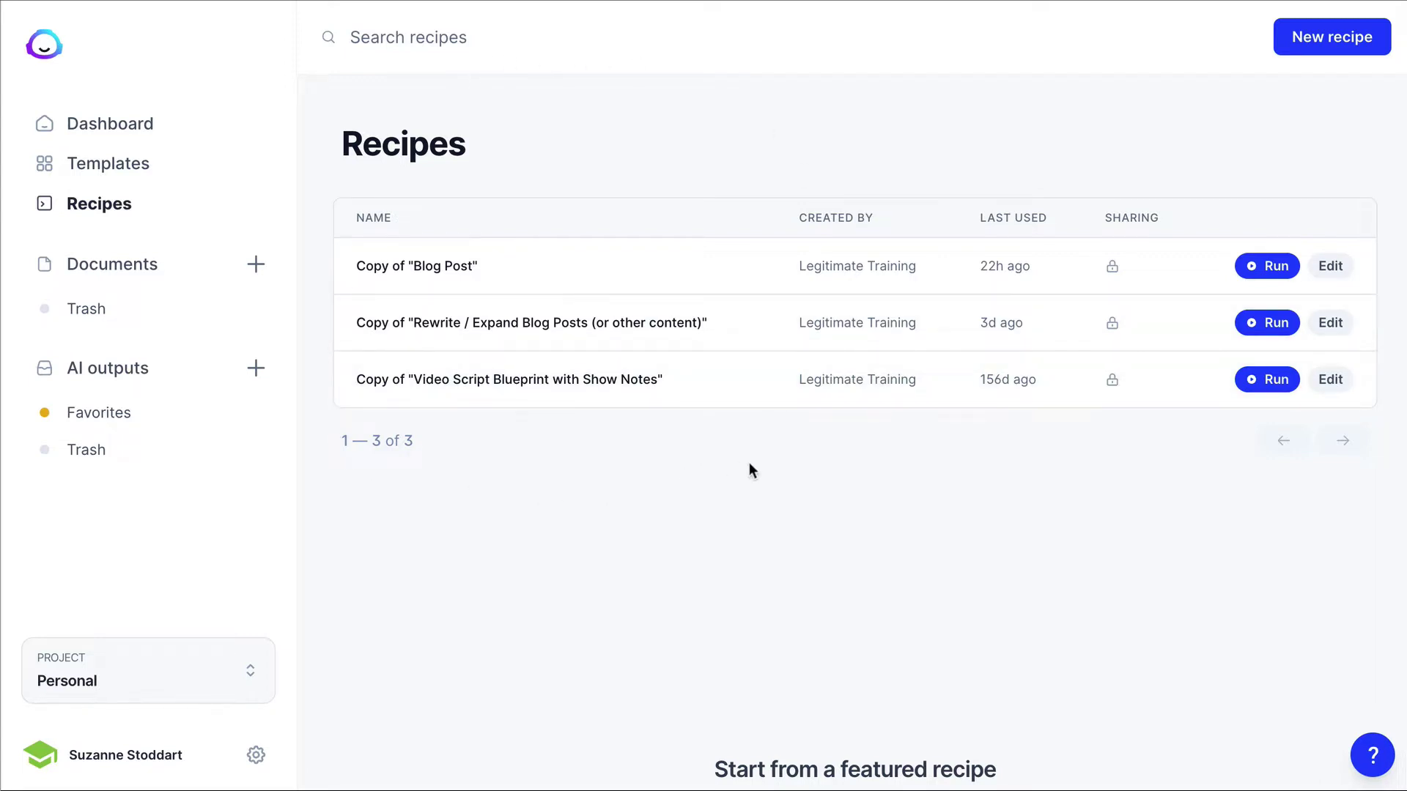
pyautogui.click(139, 271)
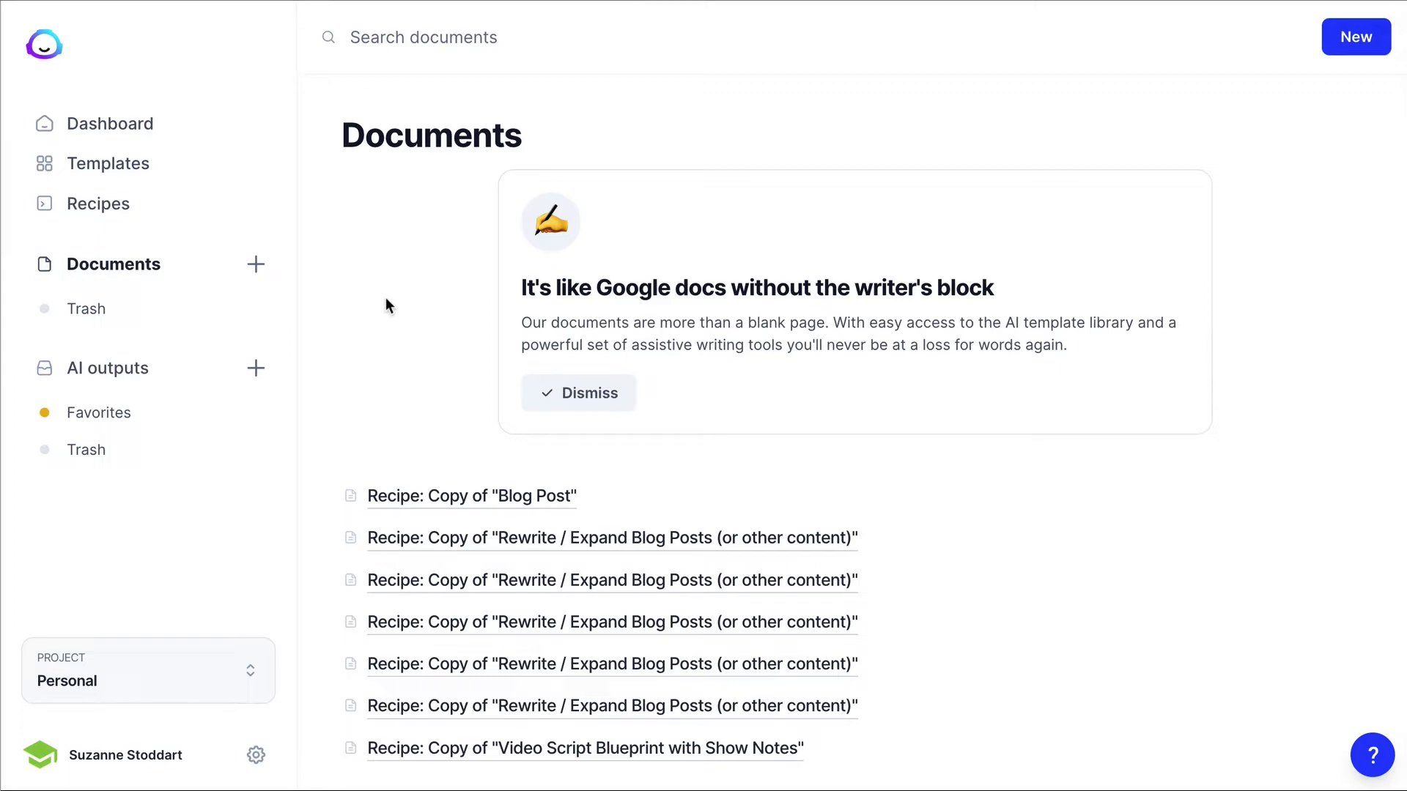
# Step: Open the AI outputs page and look through the saved blog post intro paragraphs and outlines
pyautogui.click(160, 374)
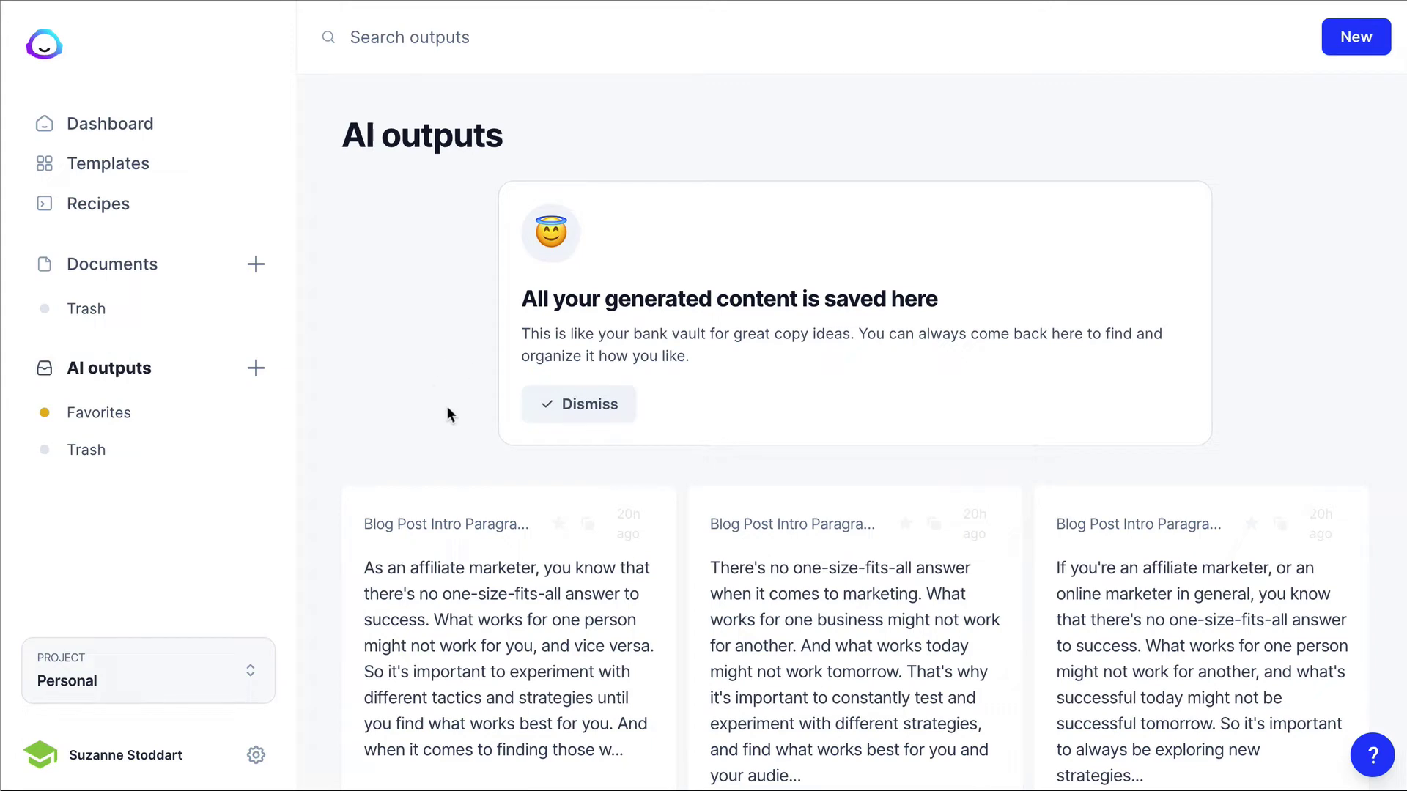
pyautogui.scroll(-6, 448, 413)
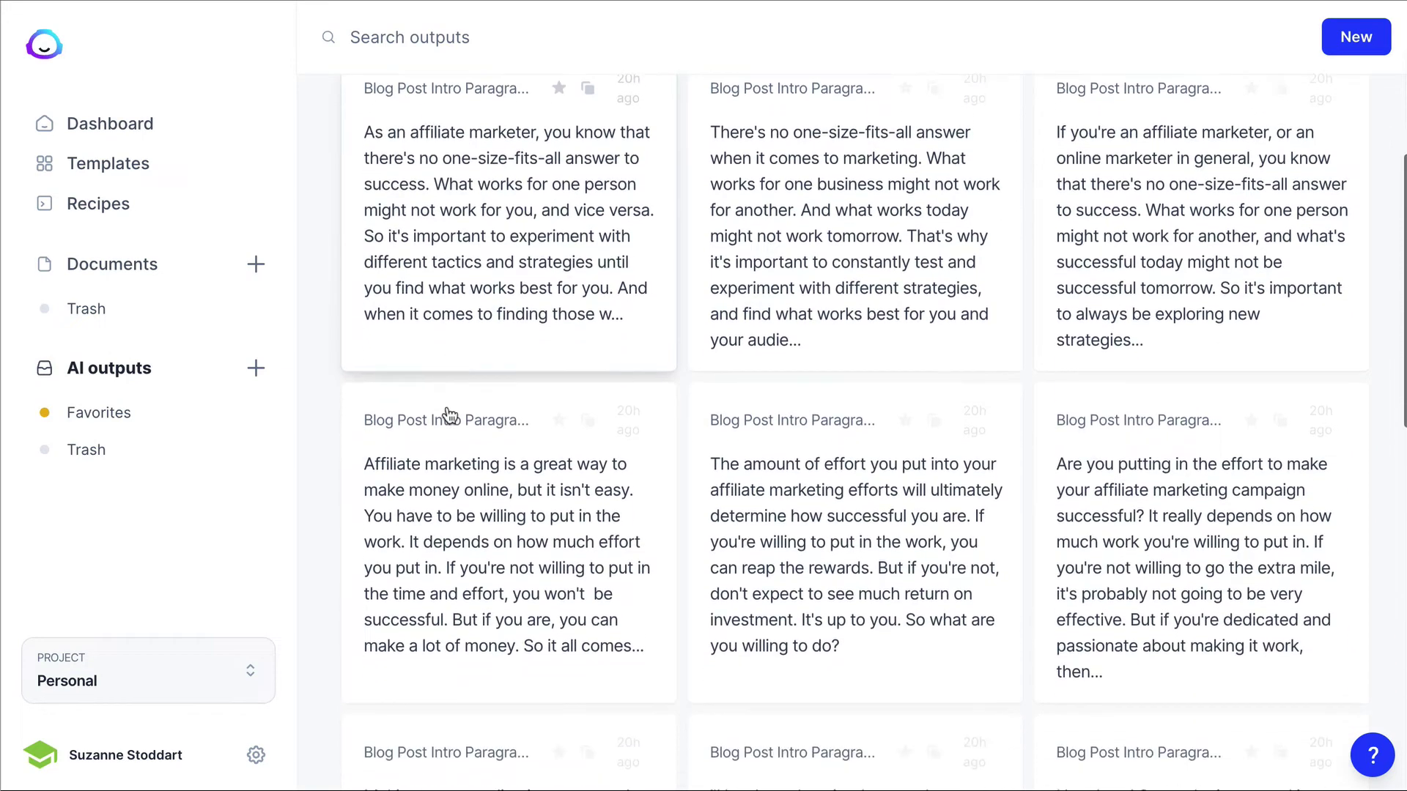
pyautogui.scroll(-6, 449, 416)
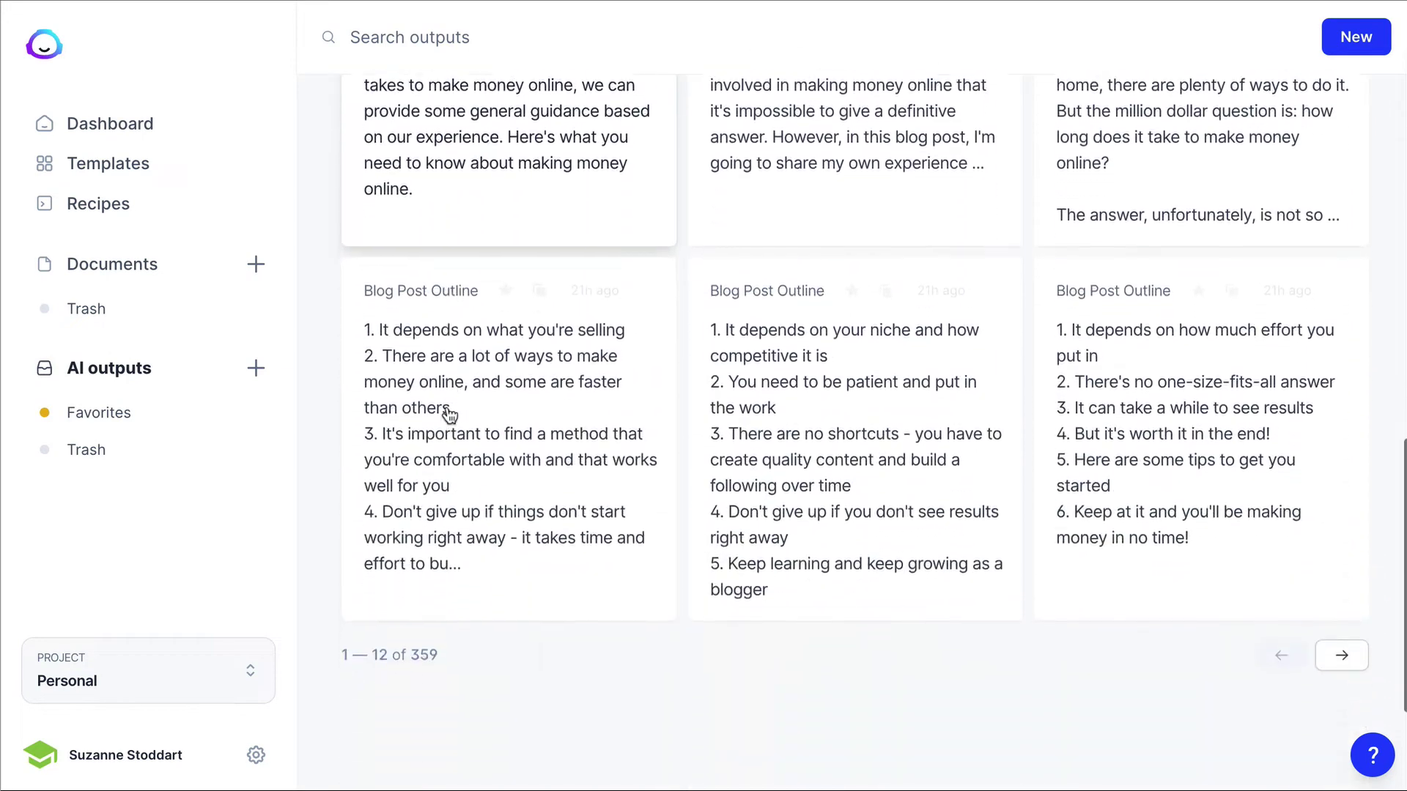
pyautogui.scroll(12, 448, 413)
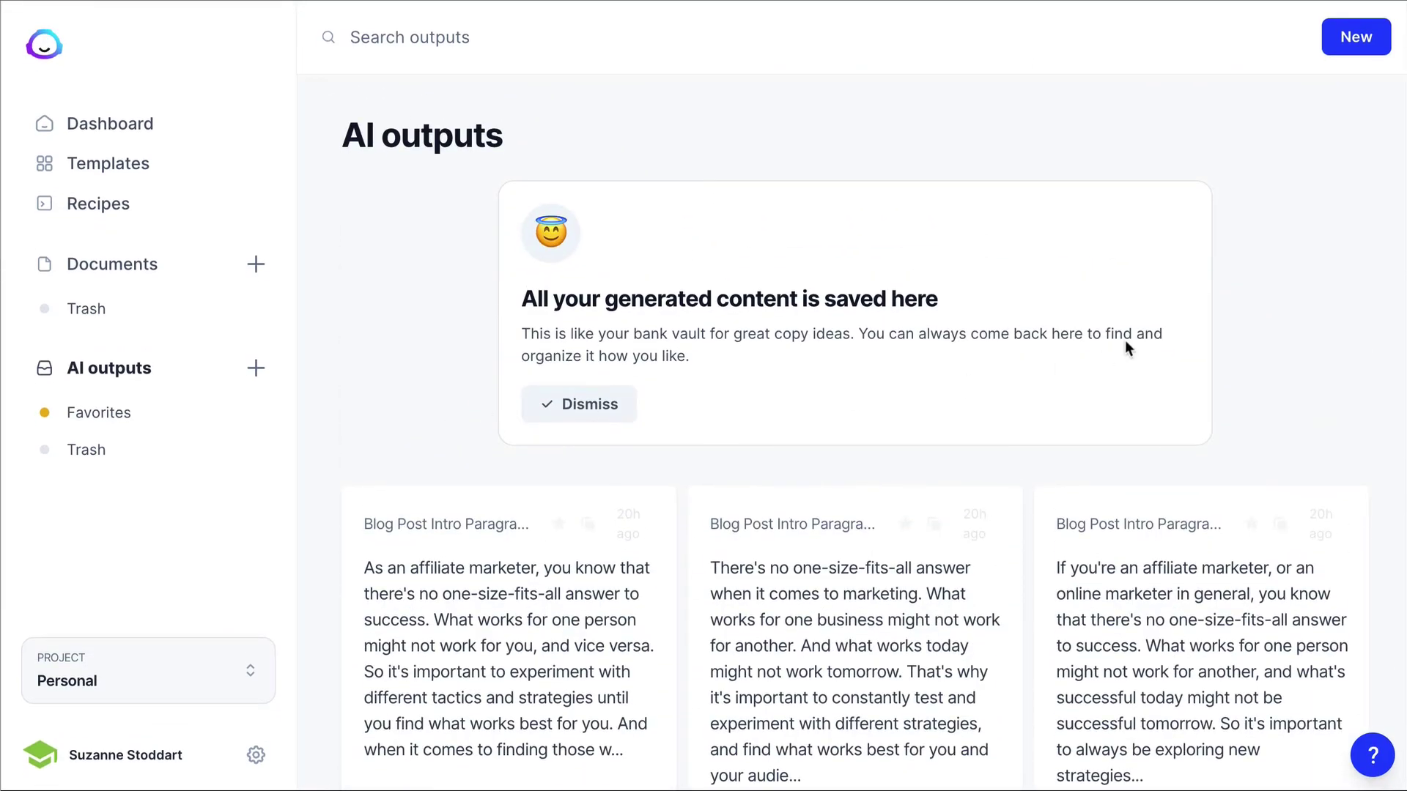
# Step: Start a new AI output and open the PAS Framework template from the favorites
pyautogui.click(1355, 43)
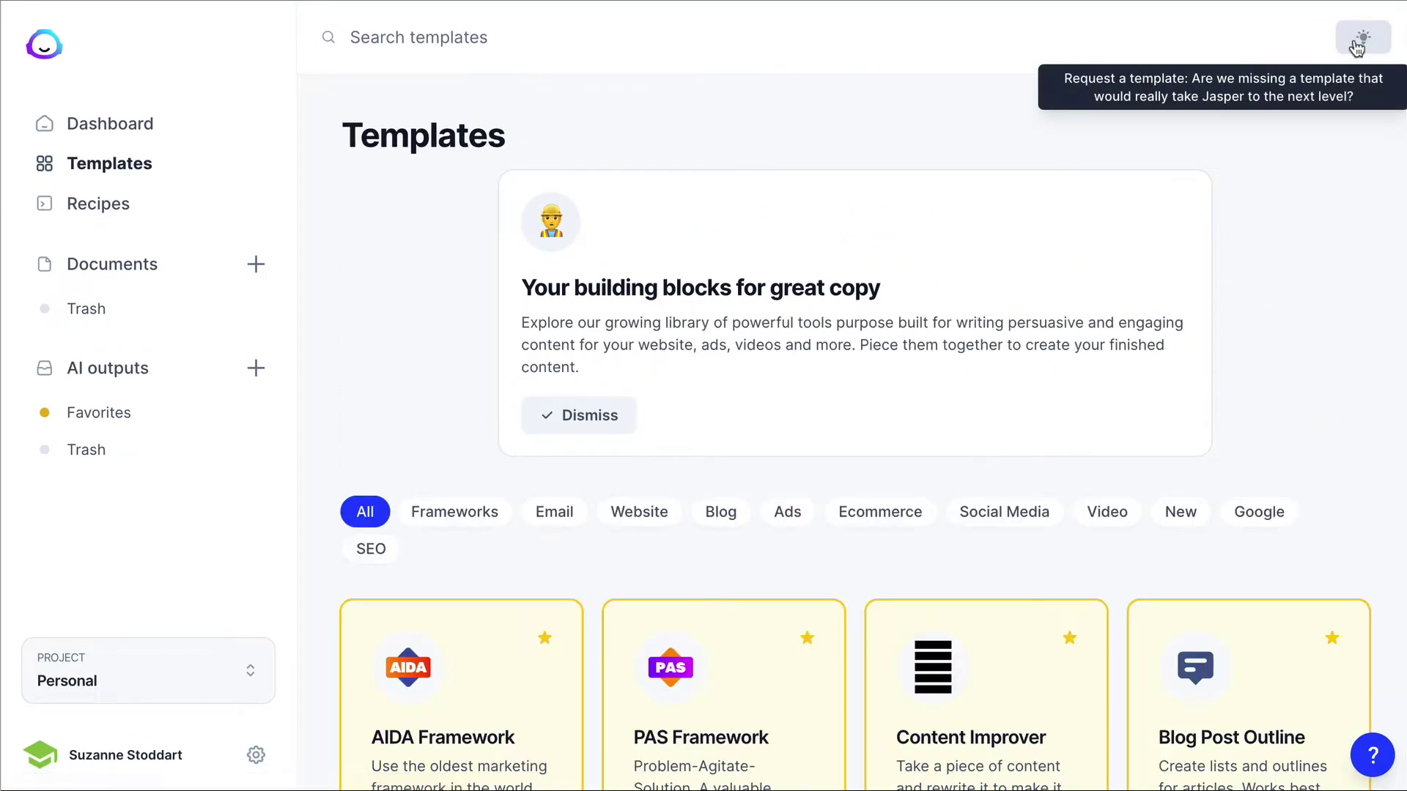
pyautogui.scroll(-7, 428, 381)
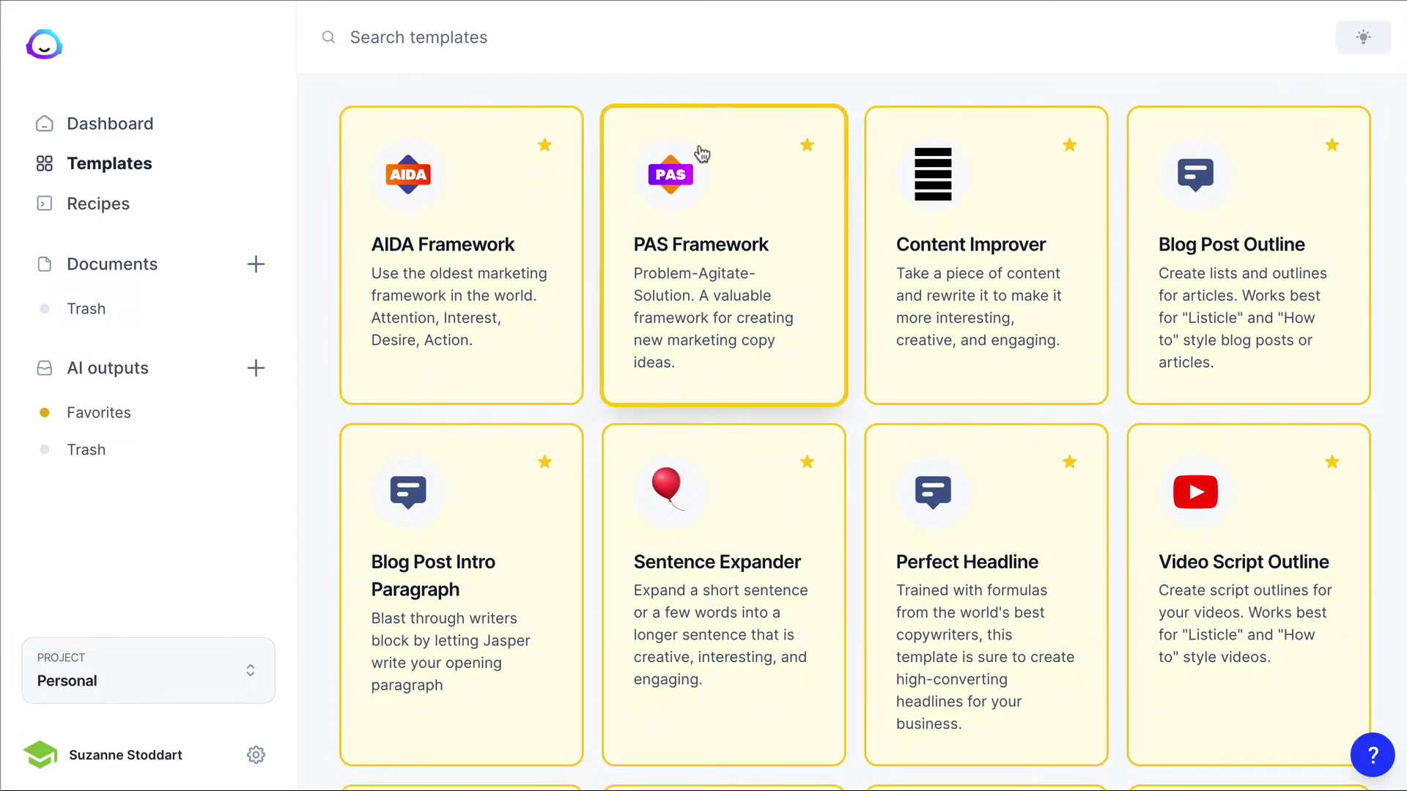
pyautogui.click(727, 380)
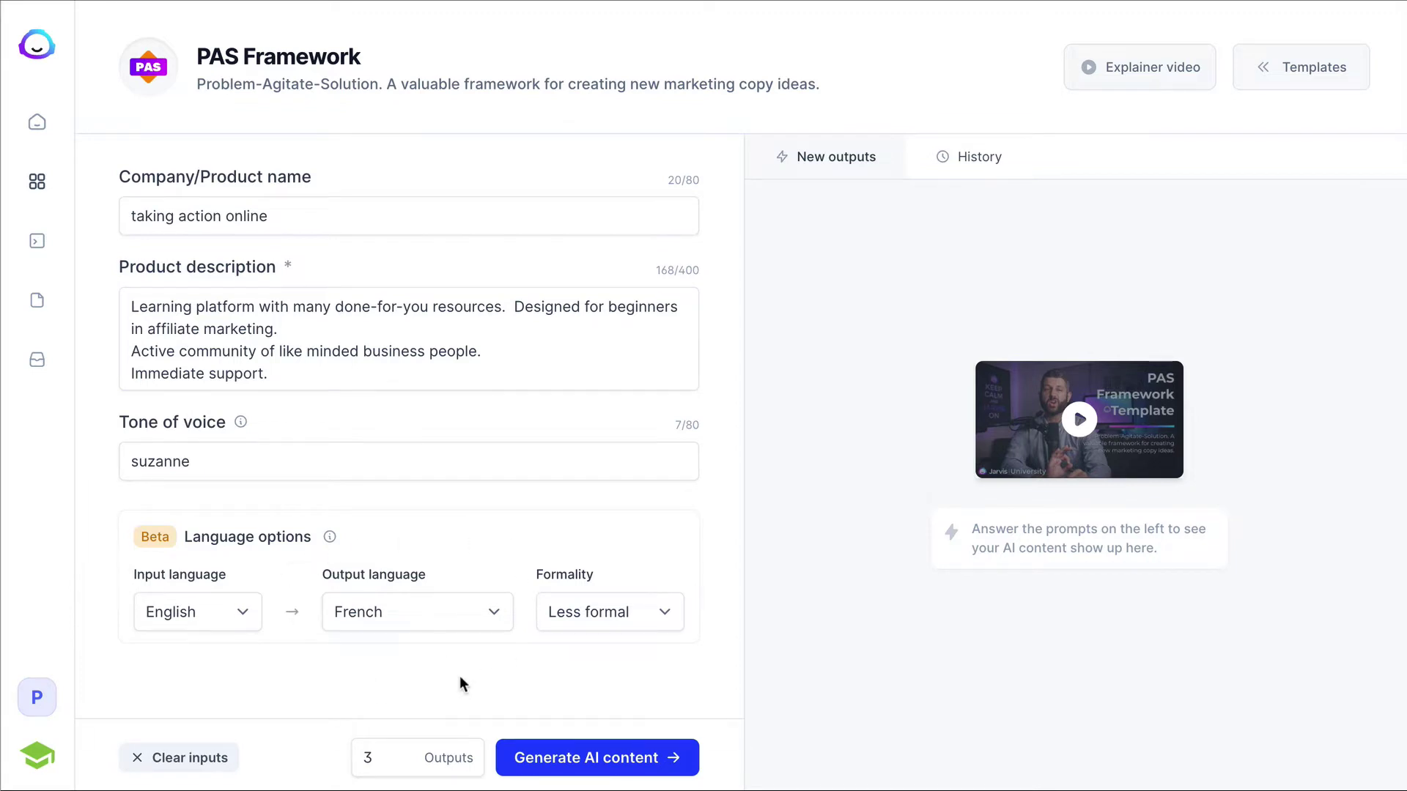
# Step: Review the available output languages and set the PAS Framework output language to English (American)
pyautogui.click(493, 612)
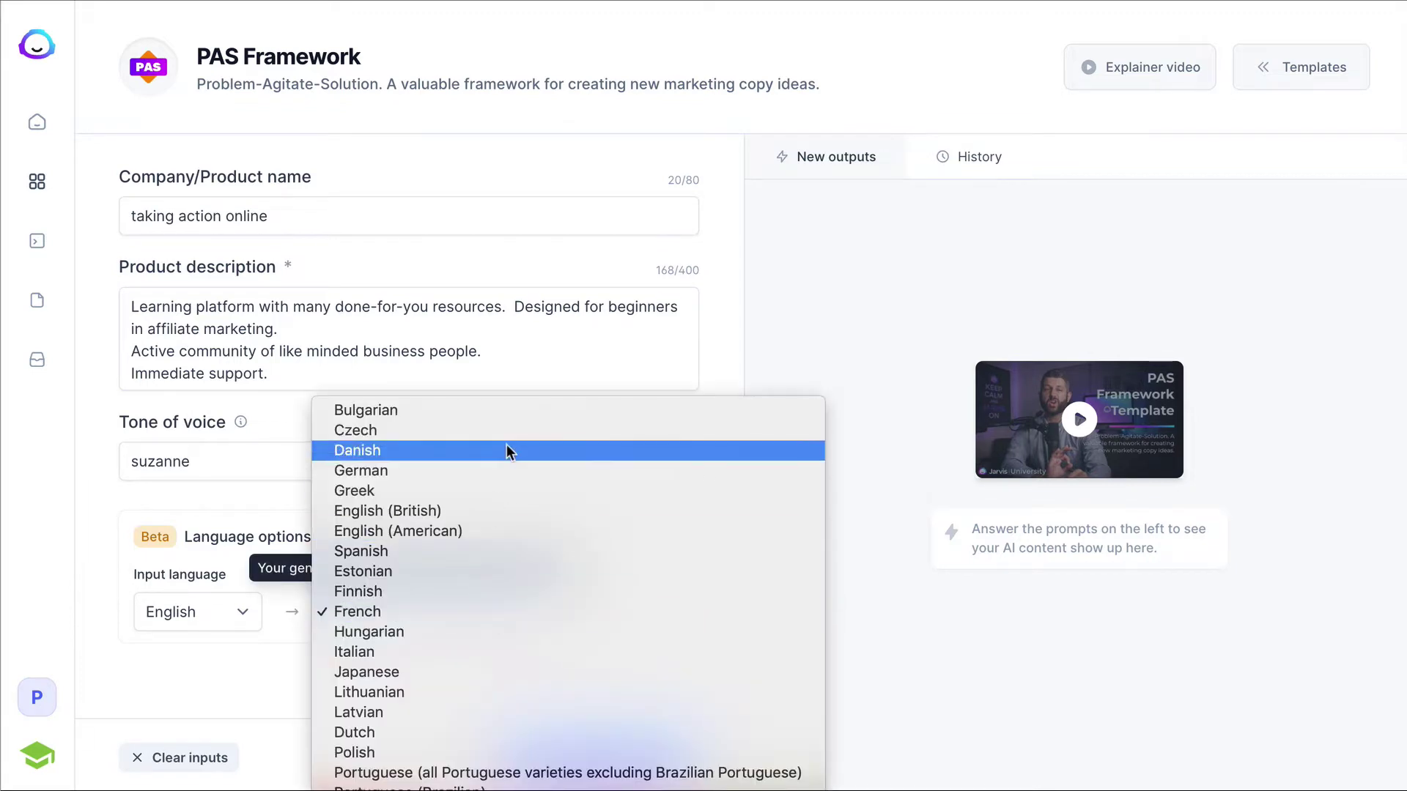
pyautogui.scroll(-1, 525, 646)
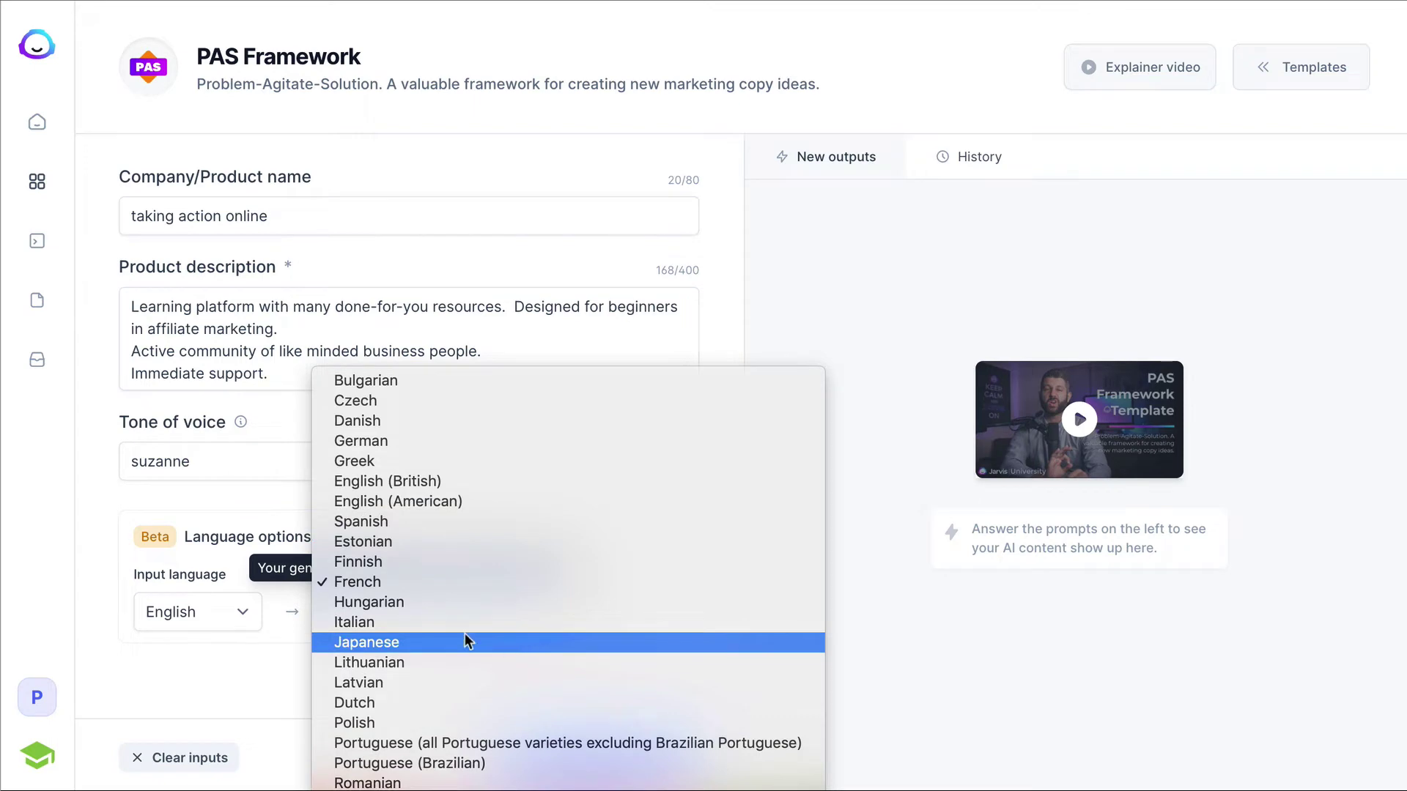
pyautogui.click(263, 663)
pyautogui.click(492, 612)
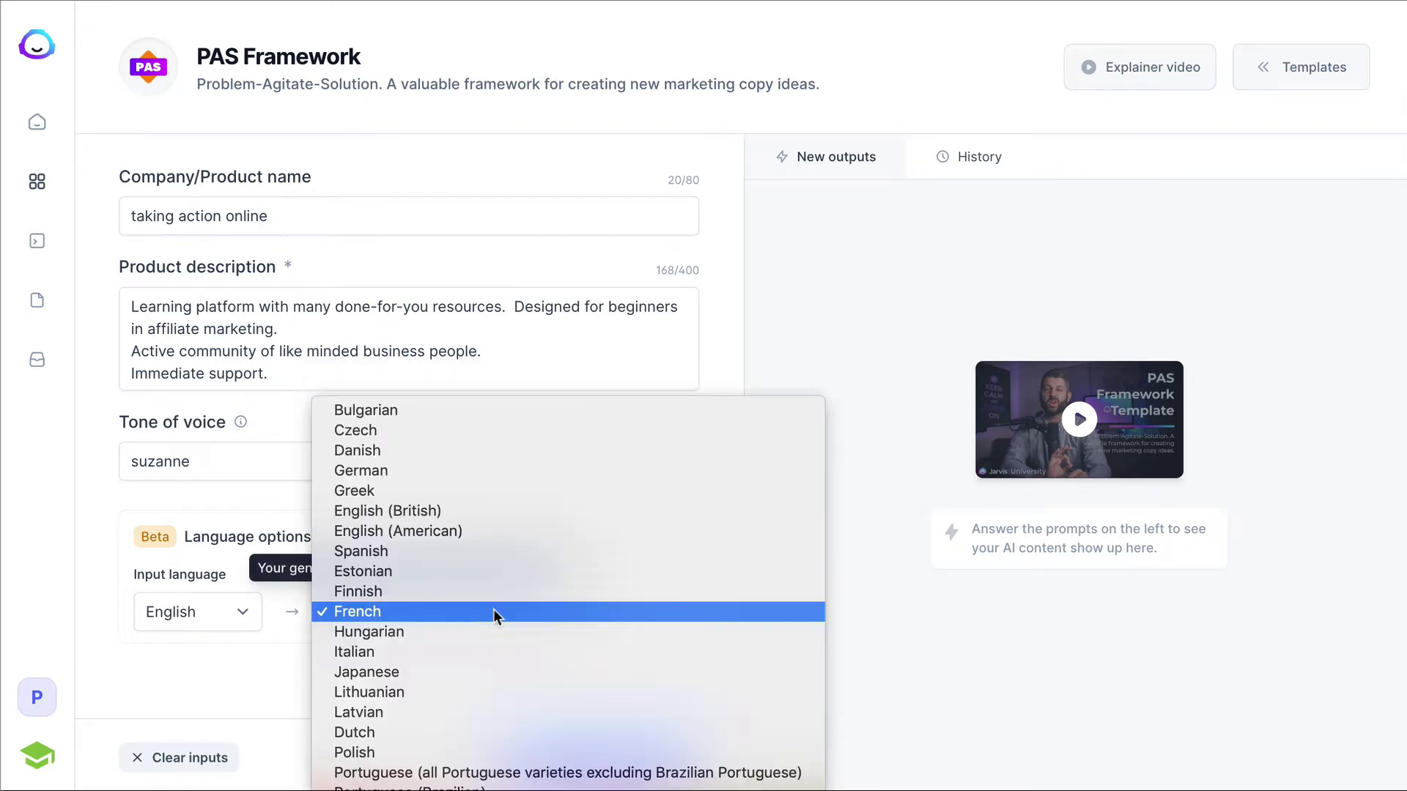
pyautogui.click(406, 531)
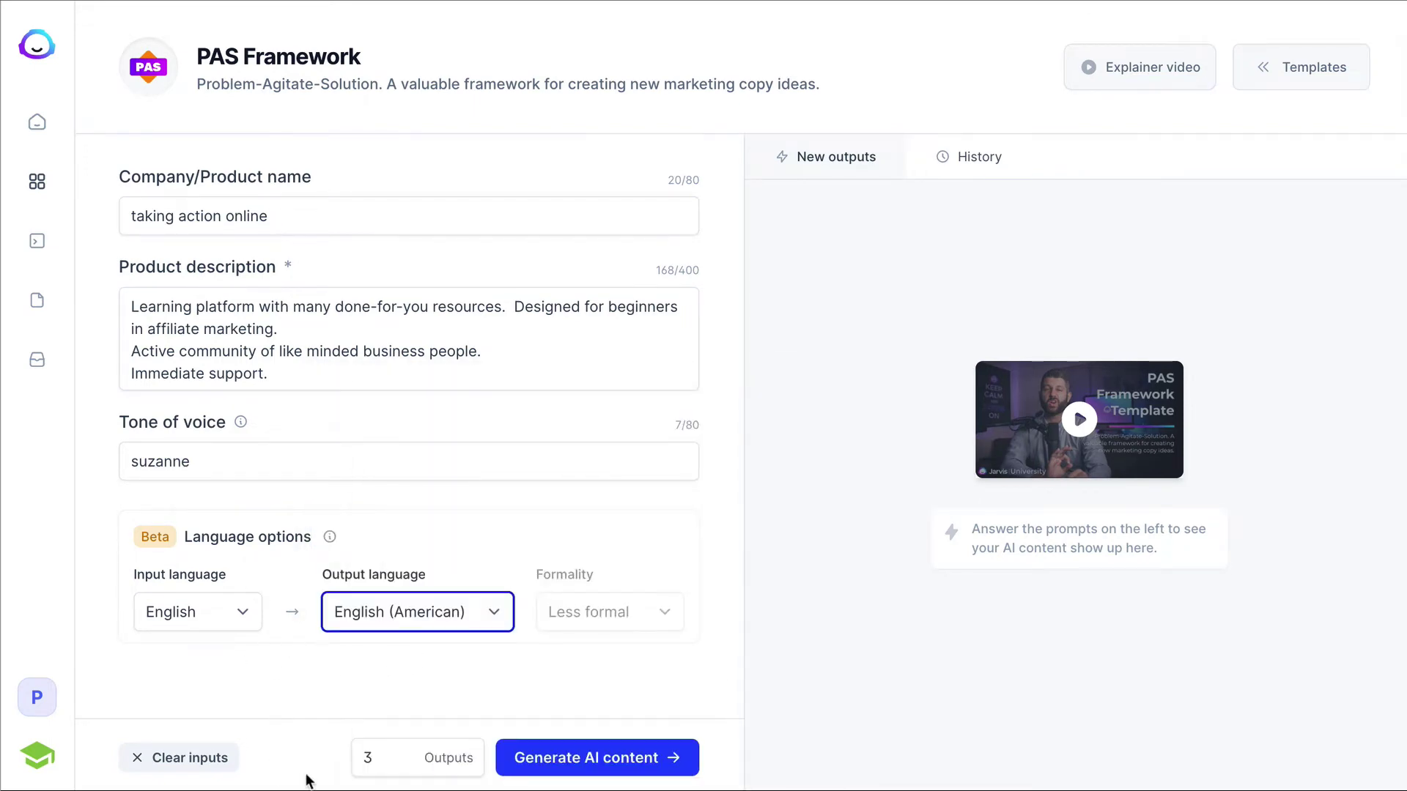
# Step: Generate 3 PAS Framework outputs from the filled-in product details and read through all of them
pyautogui.moveTo(454, 759)
pyautogui.click(586, 767)
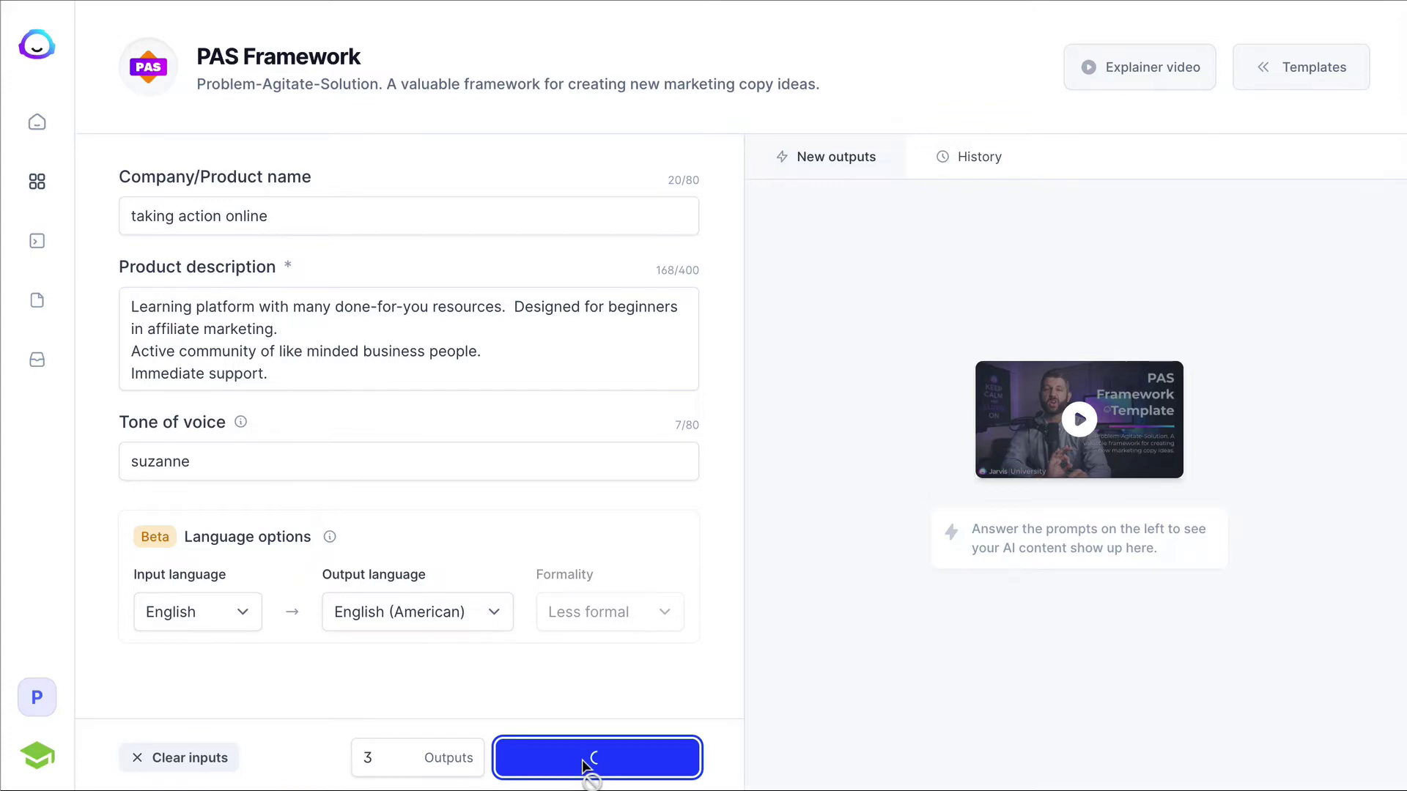
pyautogui.scroll(-1, 769, 652)
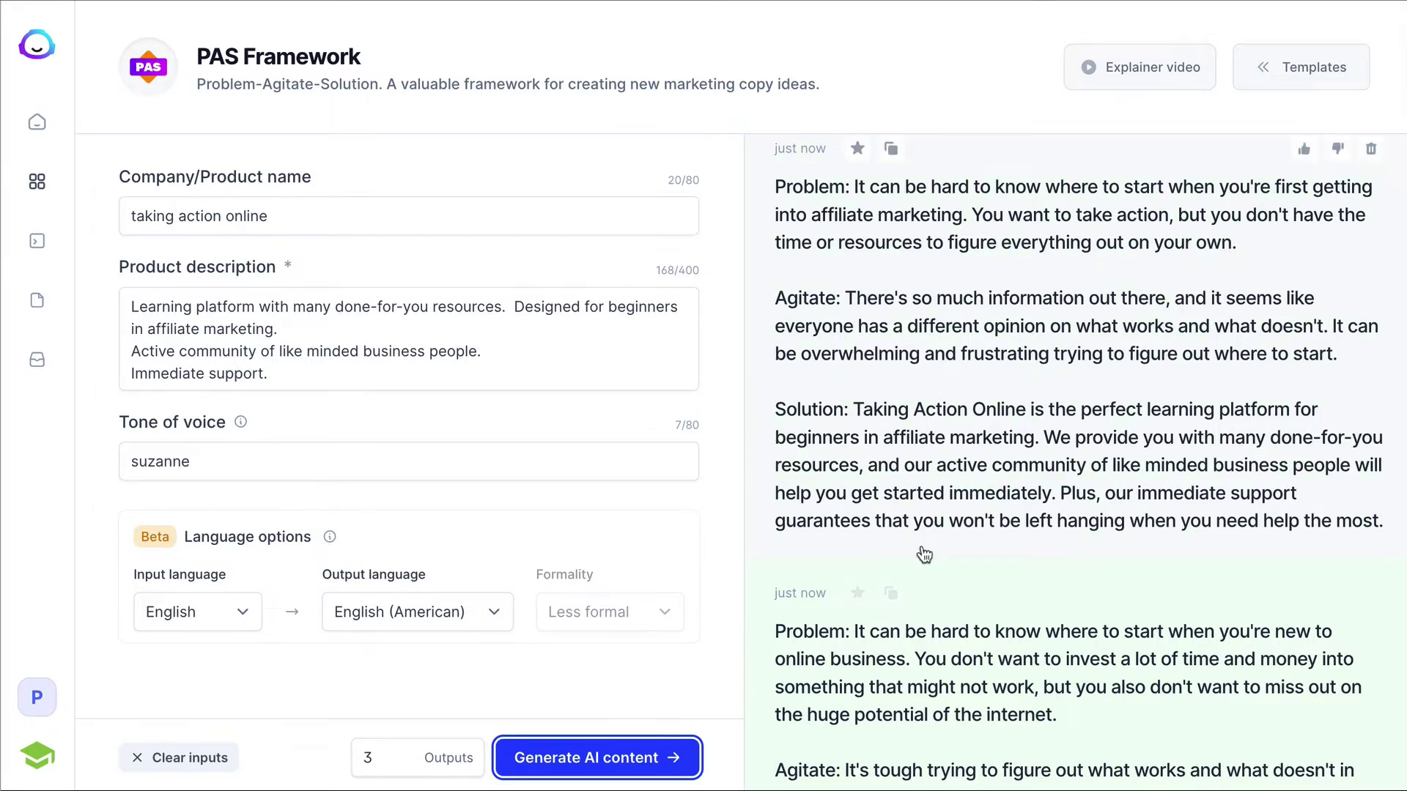
pyautogui.scroll(-5, 951, 597)
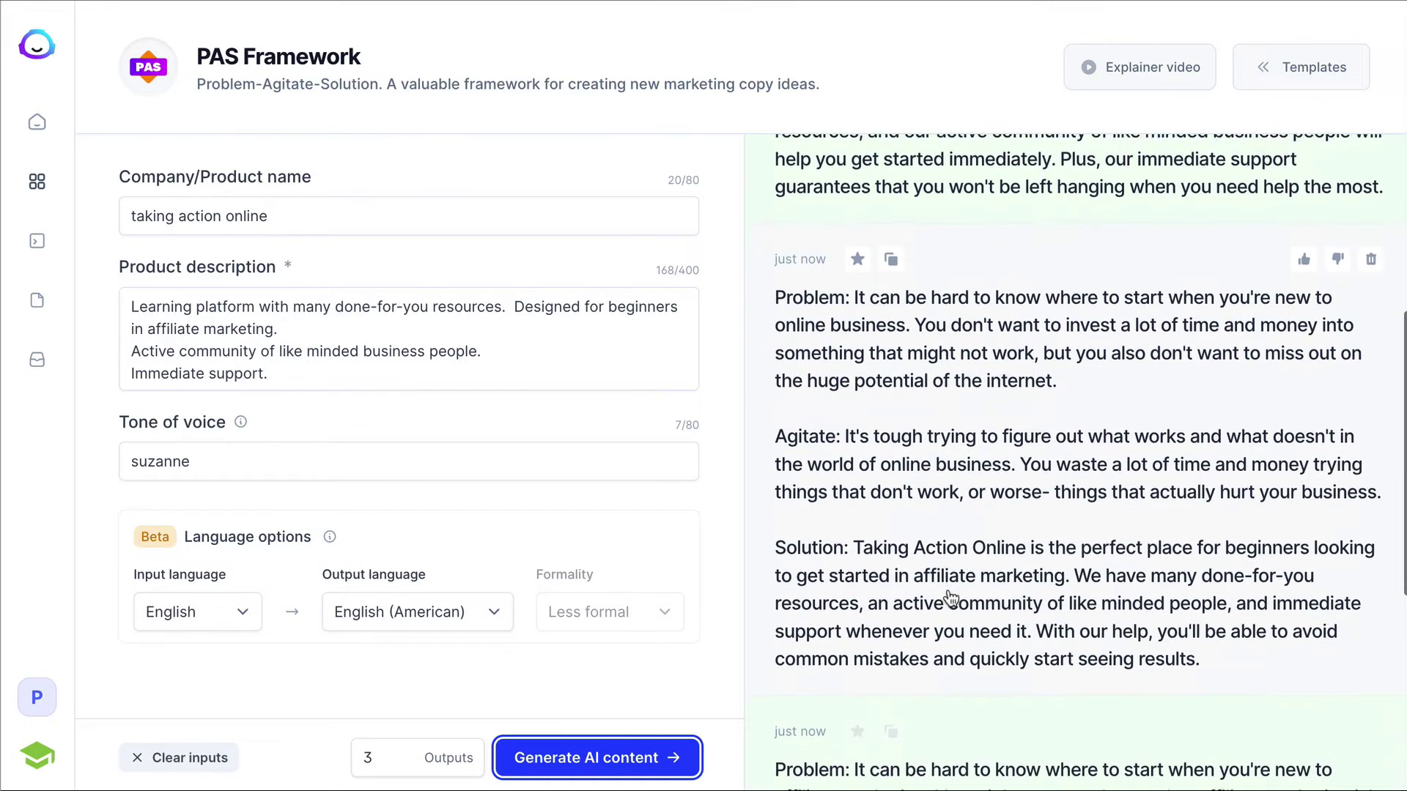
pyautogui.scroll(-7, 950, 597)
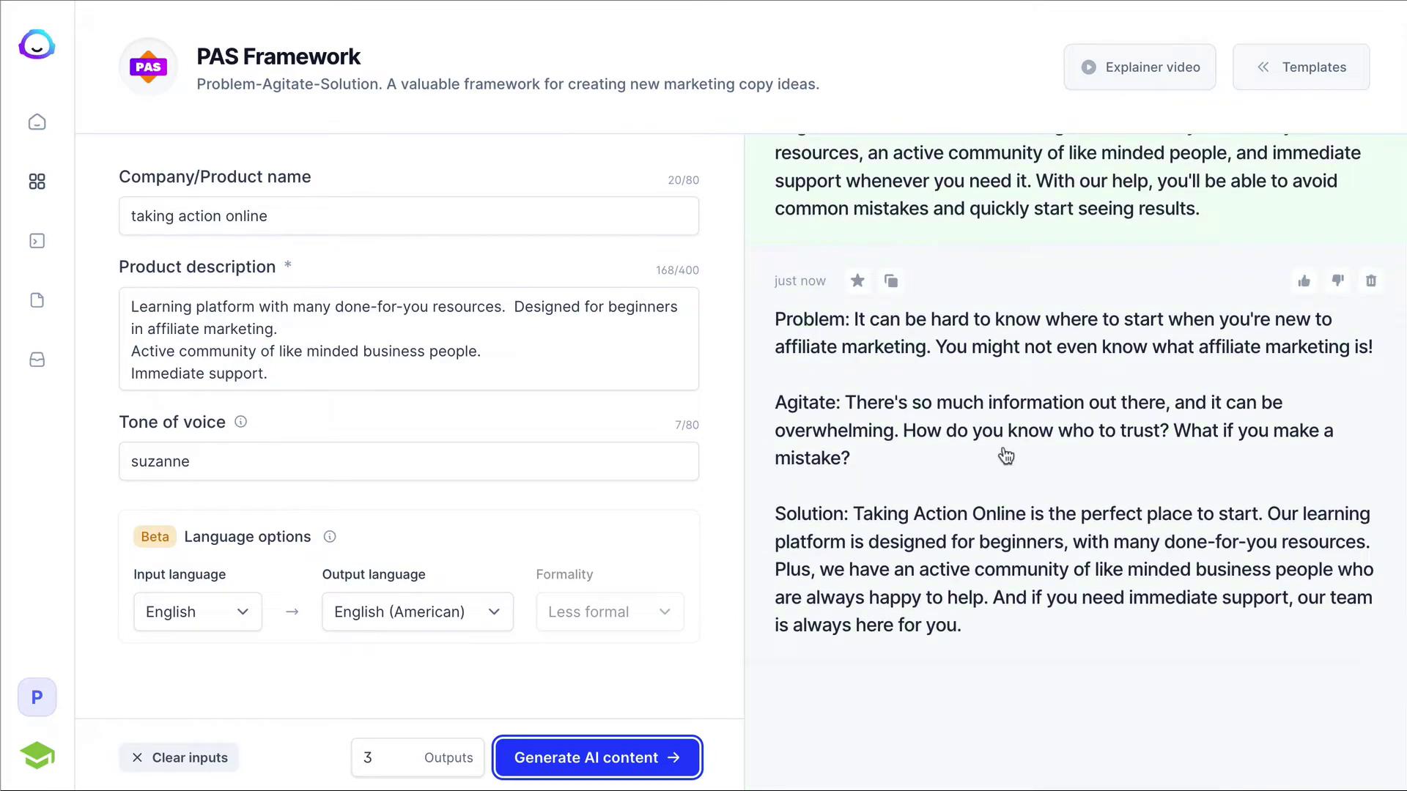
# Step: Return to the template library and open the AIDA Framework template
pyautogui.click(38, 183)
pyautogui.scroll(-2, 488, 551)
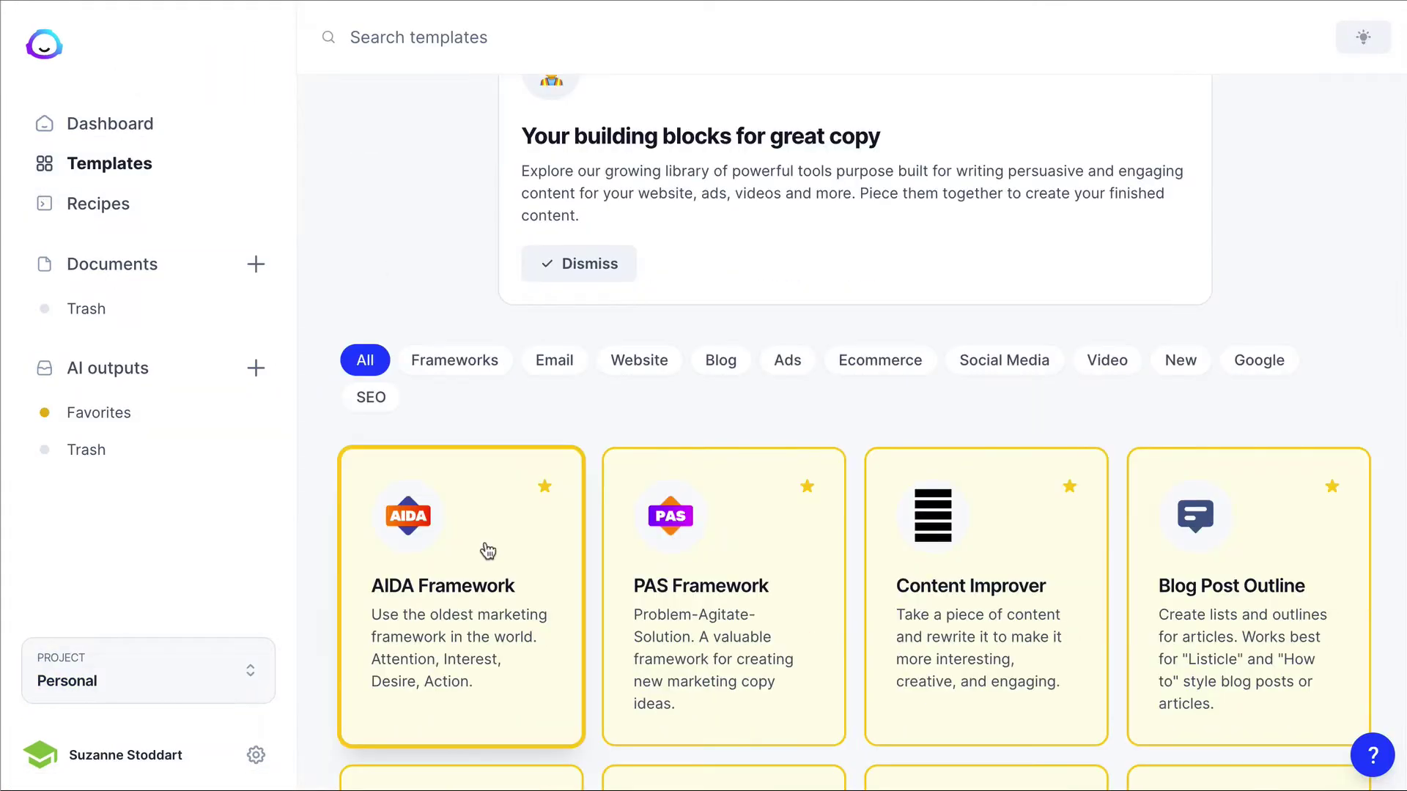
pyautogui.click(488, 551)
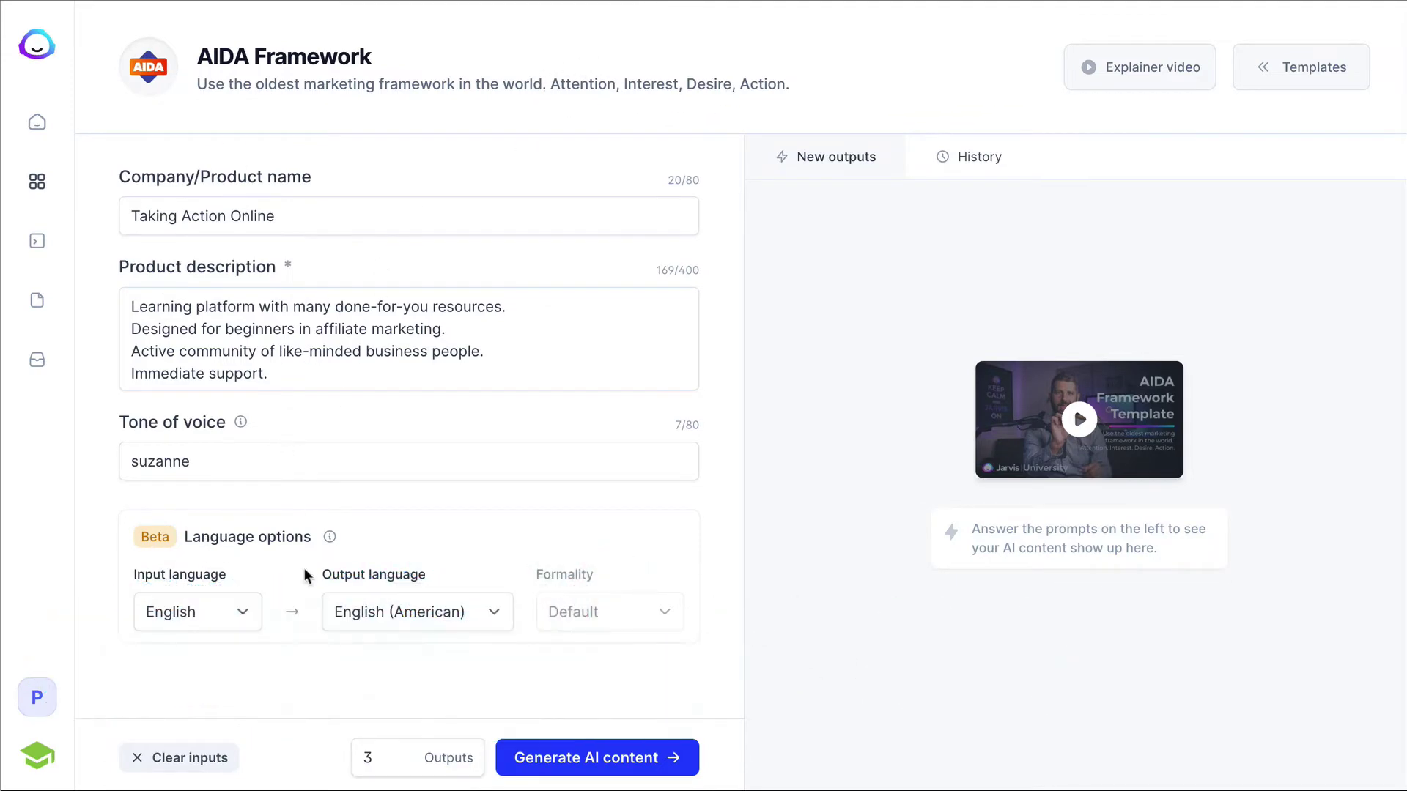
# Step: Generate 3 AIDA Framework outputs for Taking Action Online and read the Attention, Interest, Desire, Action copy
pyautogui.click(590, 758)
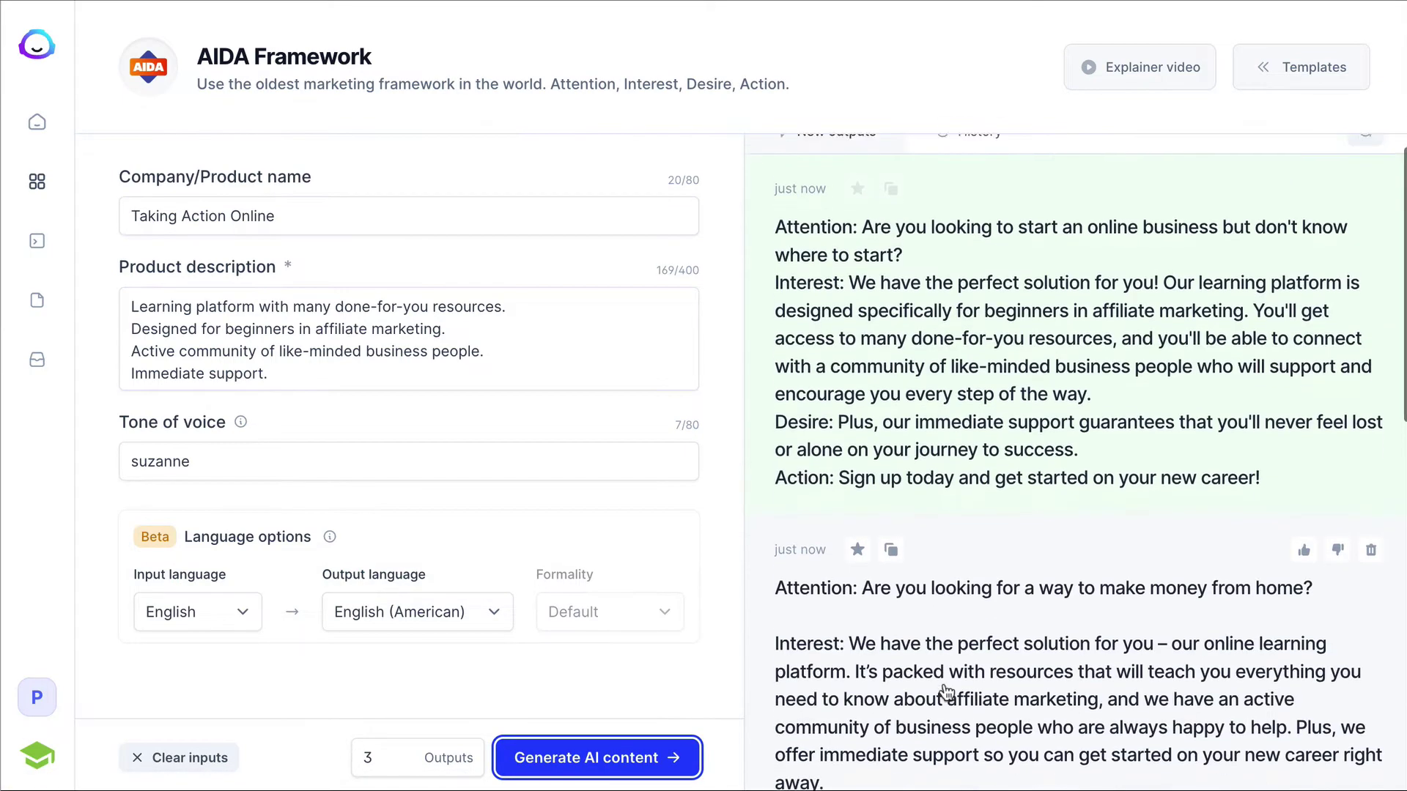
pyautogui.scroll(-5, 945, 693)
pyautogui.scroll(-5, 945, 691)
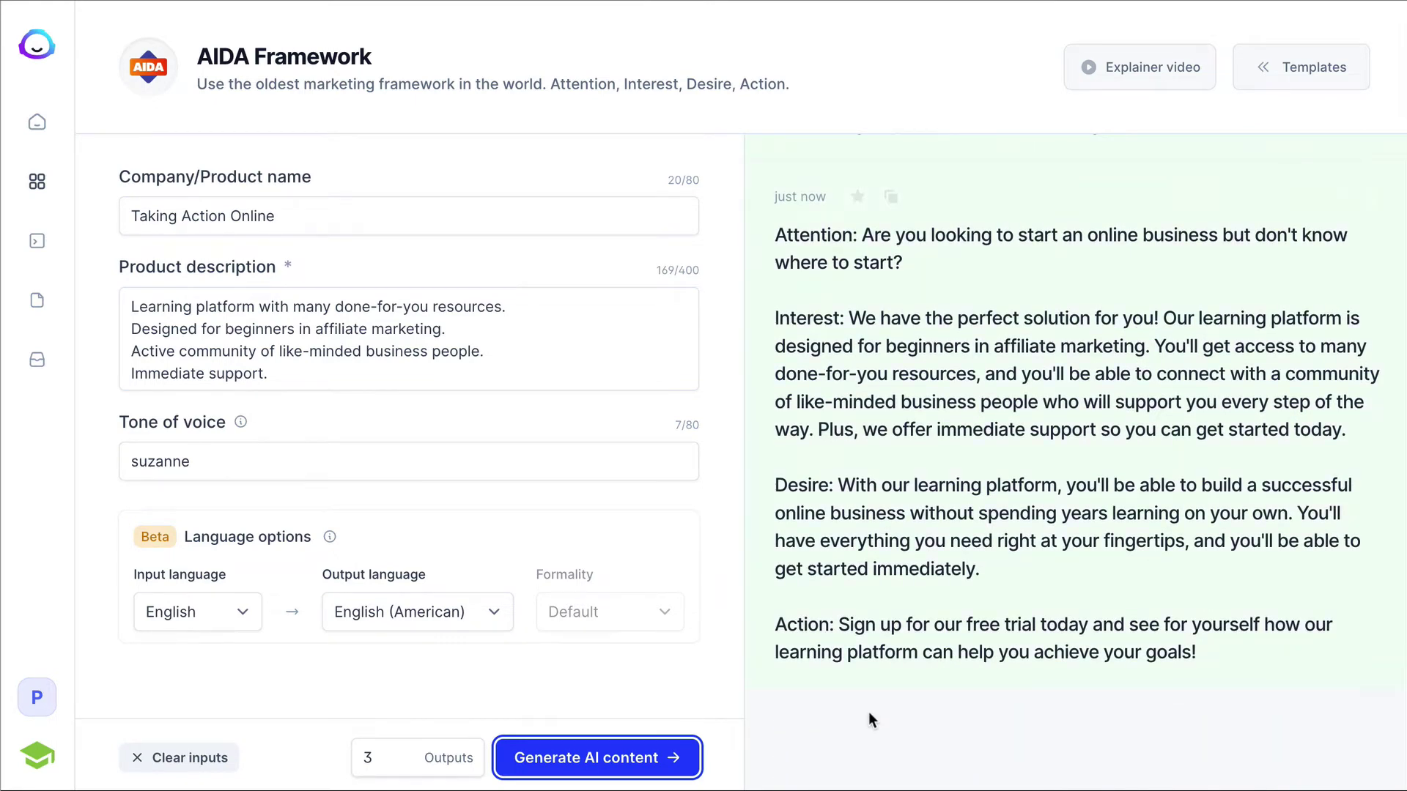
pyautogui.scroll(8, 829, 622)
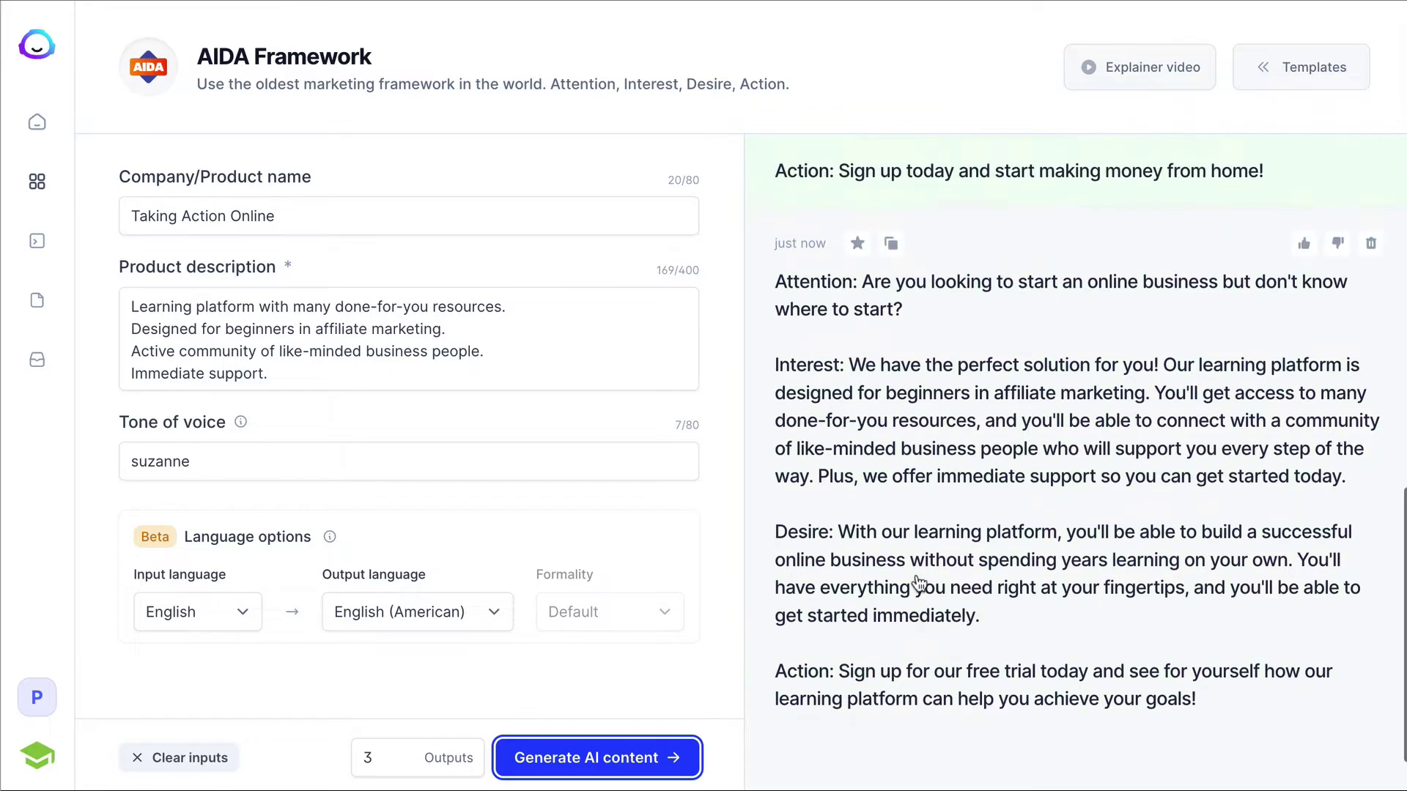
pyautogui.scroll(4, 918, 584)
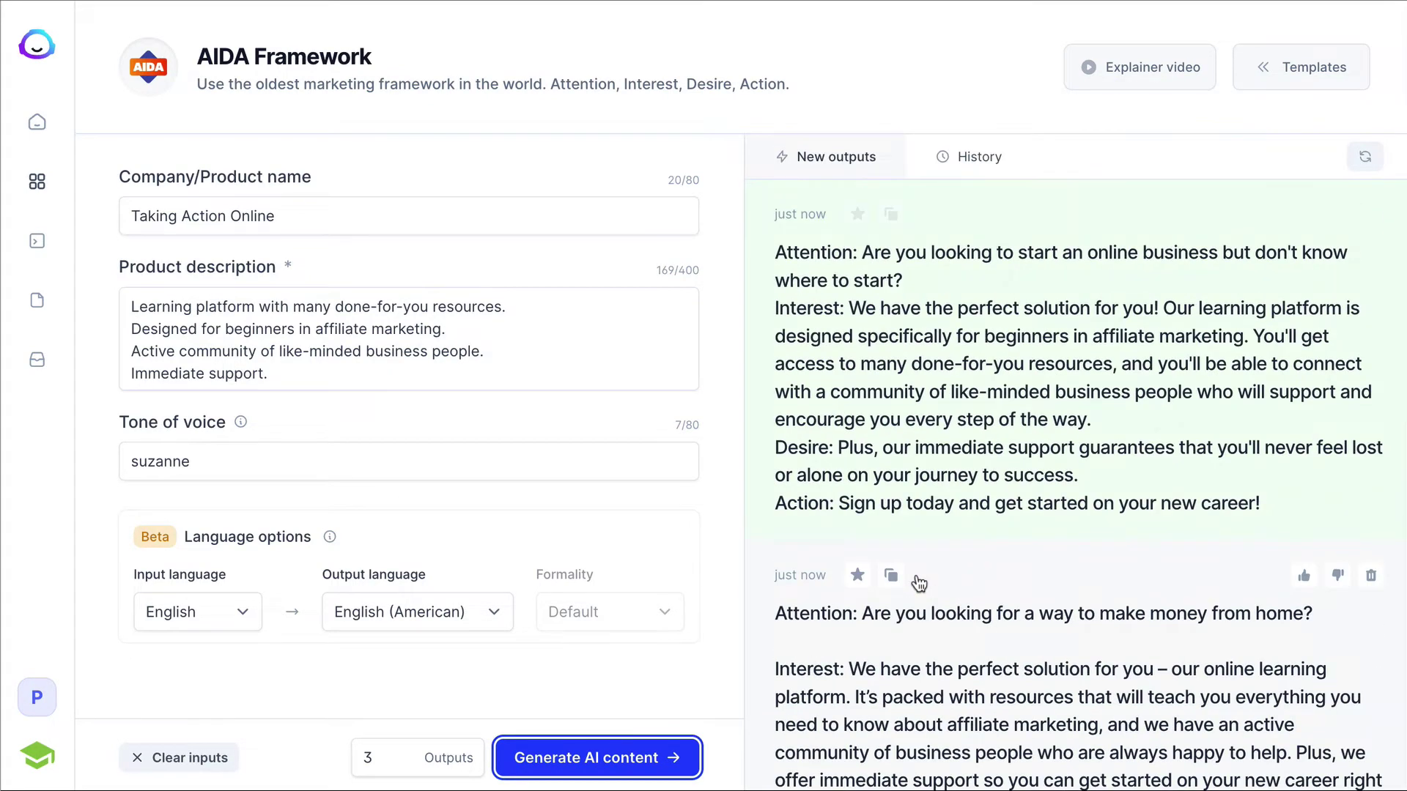
# Step: Generate another batch of 3 AIDA outputs with the same inputs and compare them with the earlier ones
pyautogui.click(584, 759)
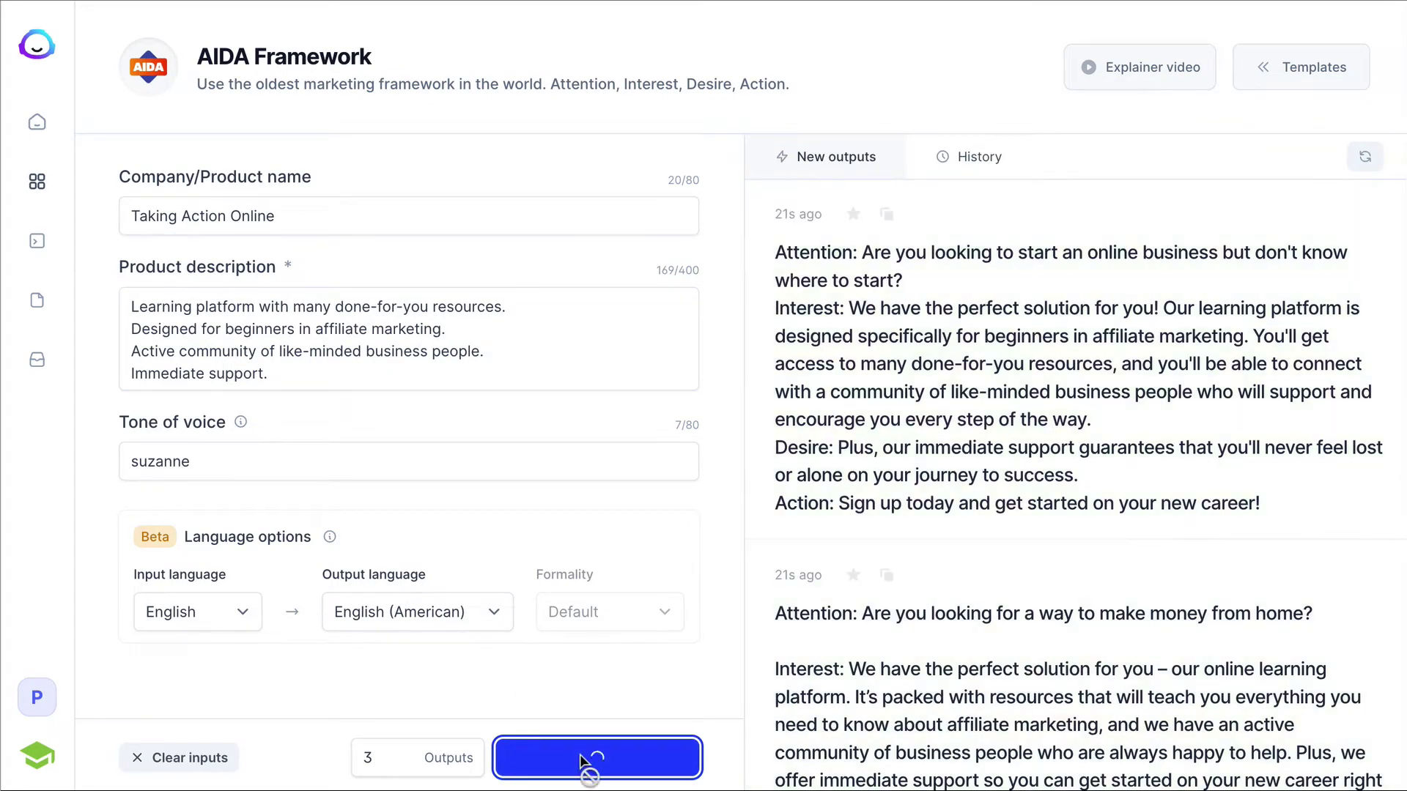
pyautogui.scroll(-5, 986, 588)
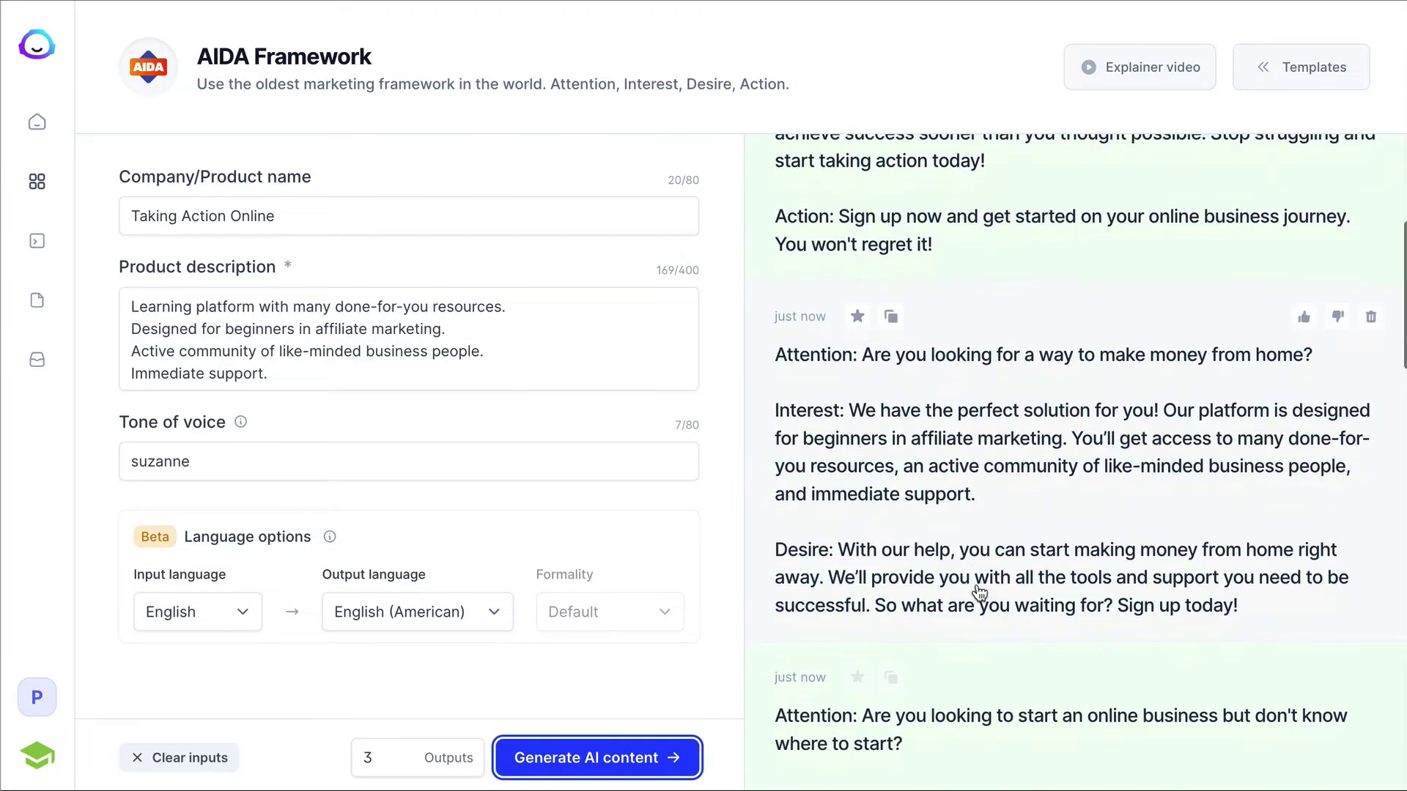
pyautogui.scroll(-8, 980, 592)
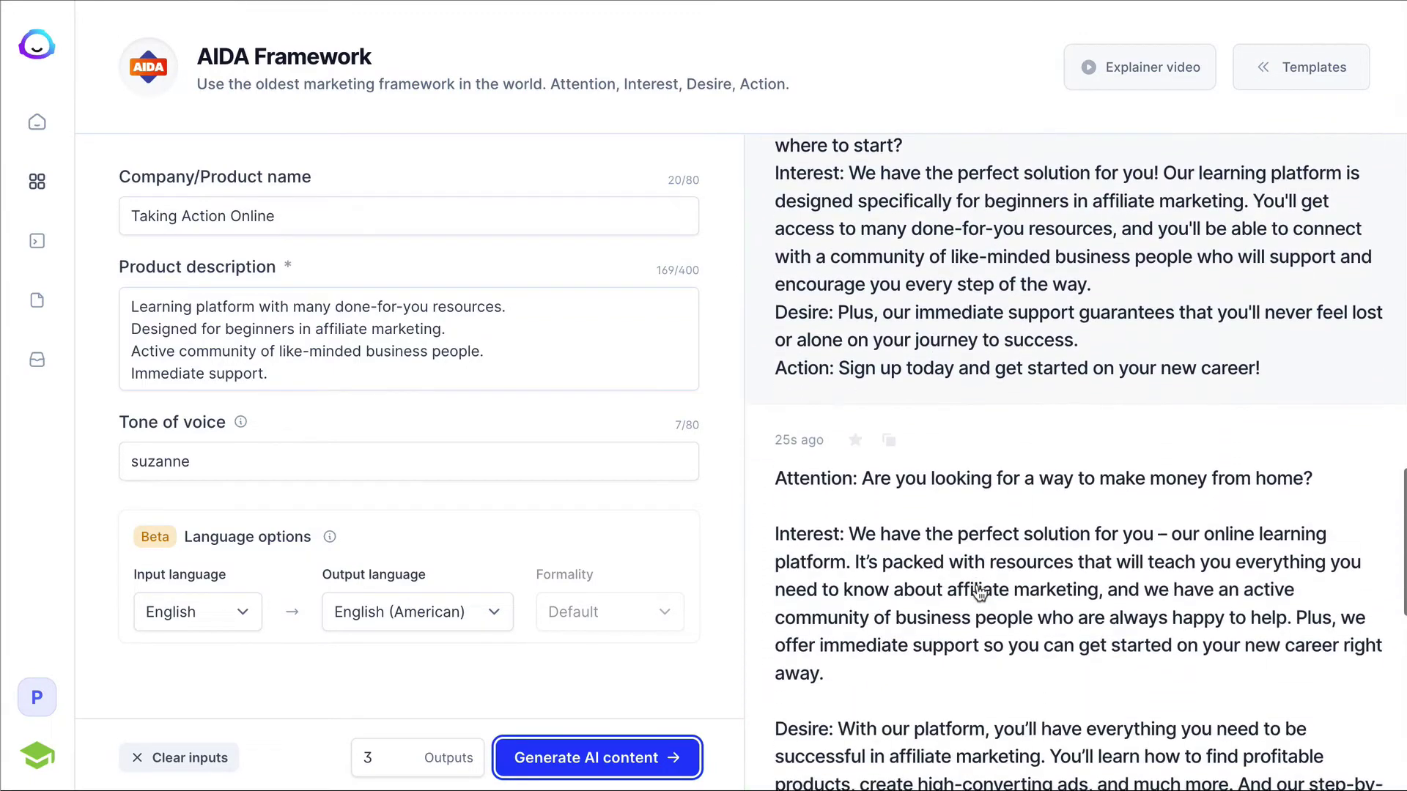
pyautogui.scroll(-2, 980, 592)
pyautogui.scroll(5, 980, 592)
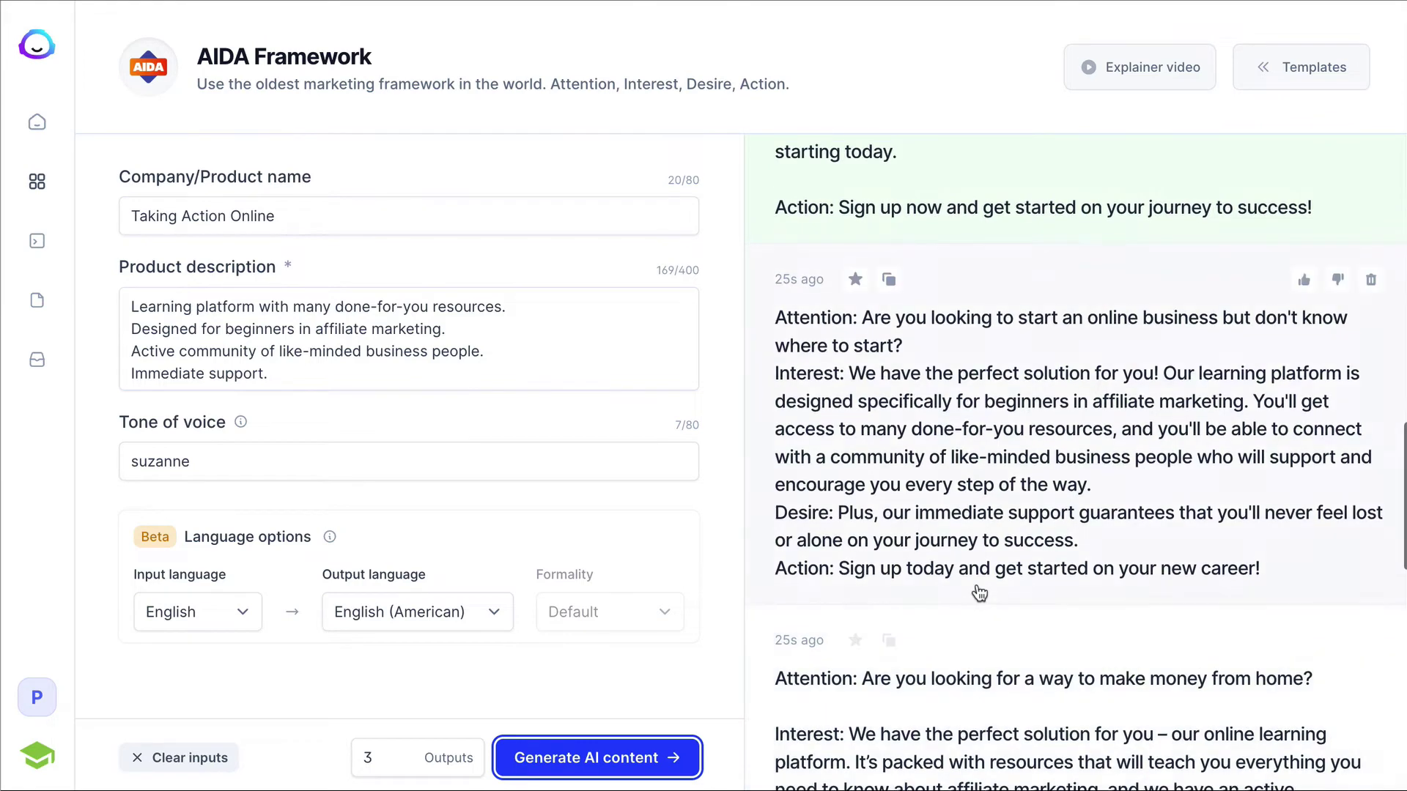
pyautogui.scroll(7, 980, 592)
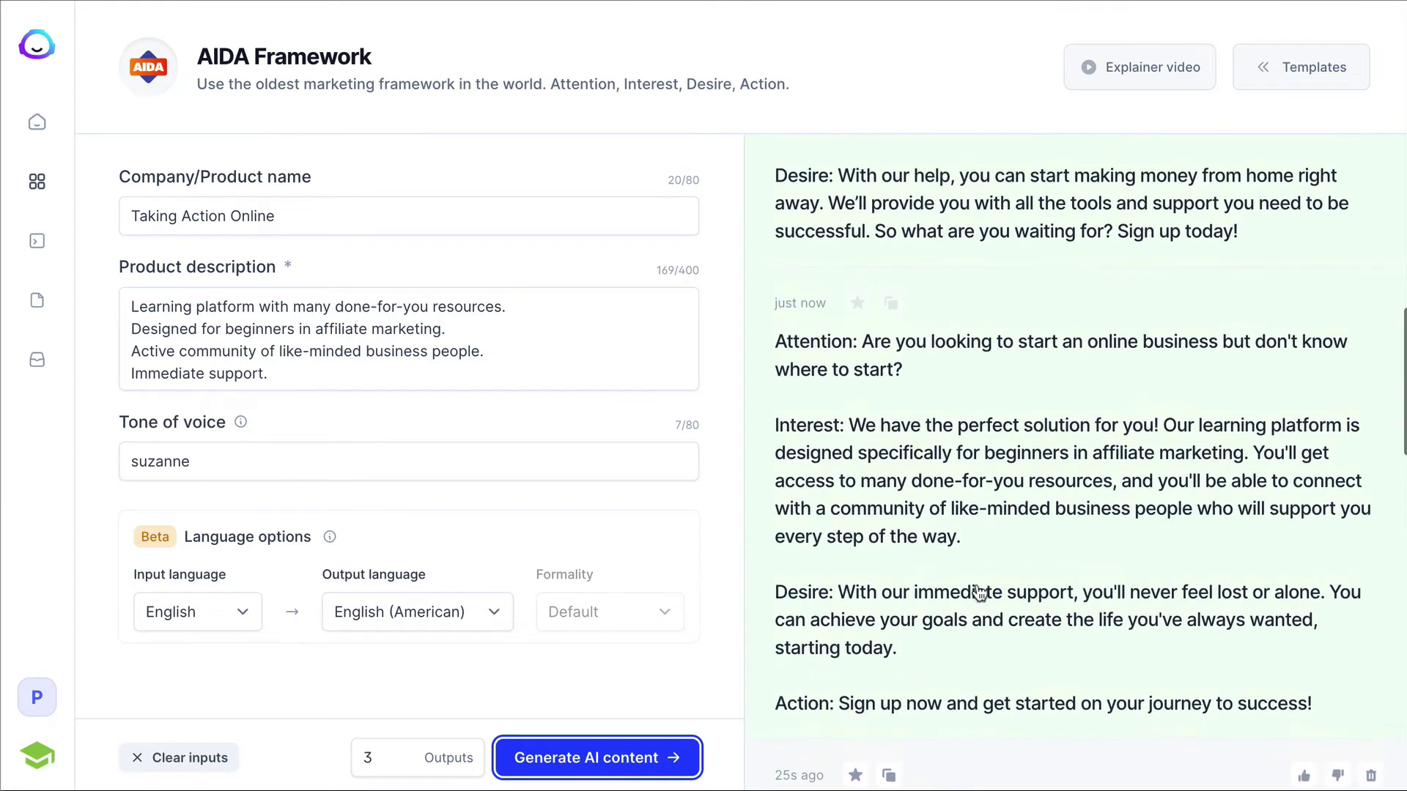
# Step: Return to the template library, filter it to the Blog category and look over the blog templates
pyautogui.click(38, 188)
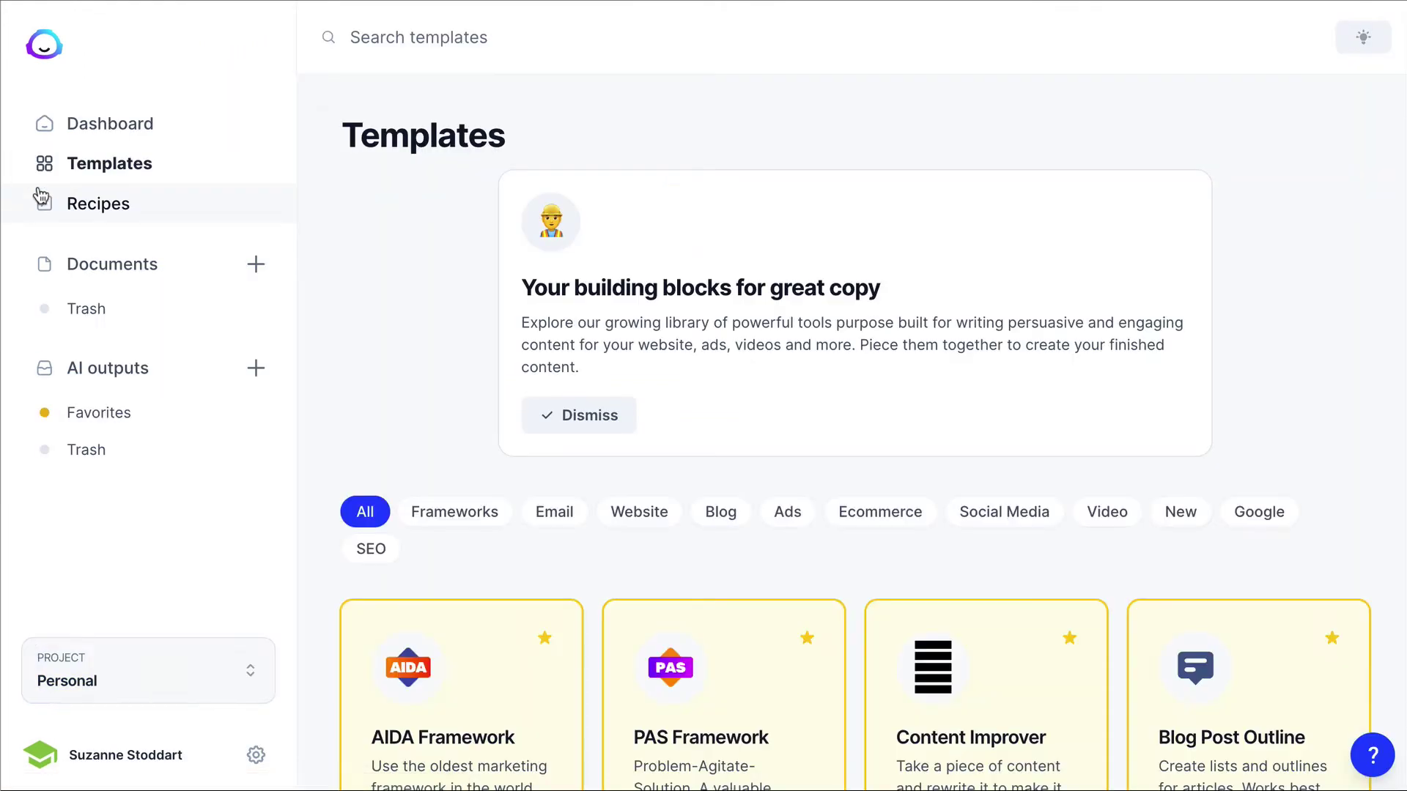
pyautogui.click(721, 514)
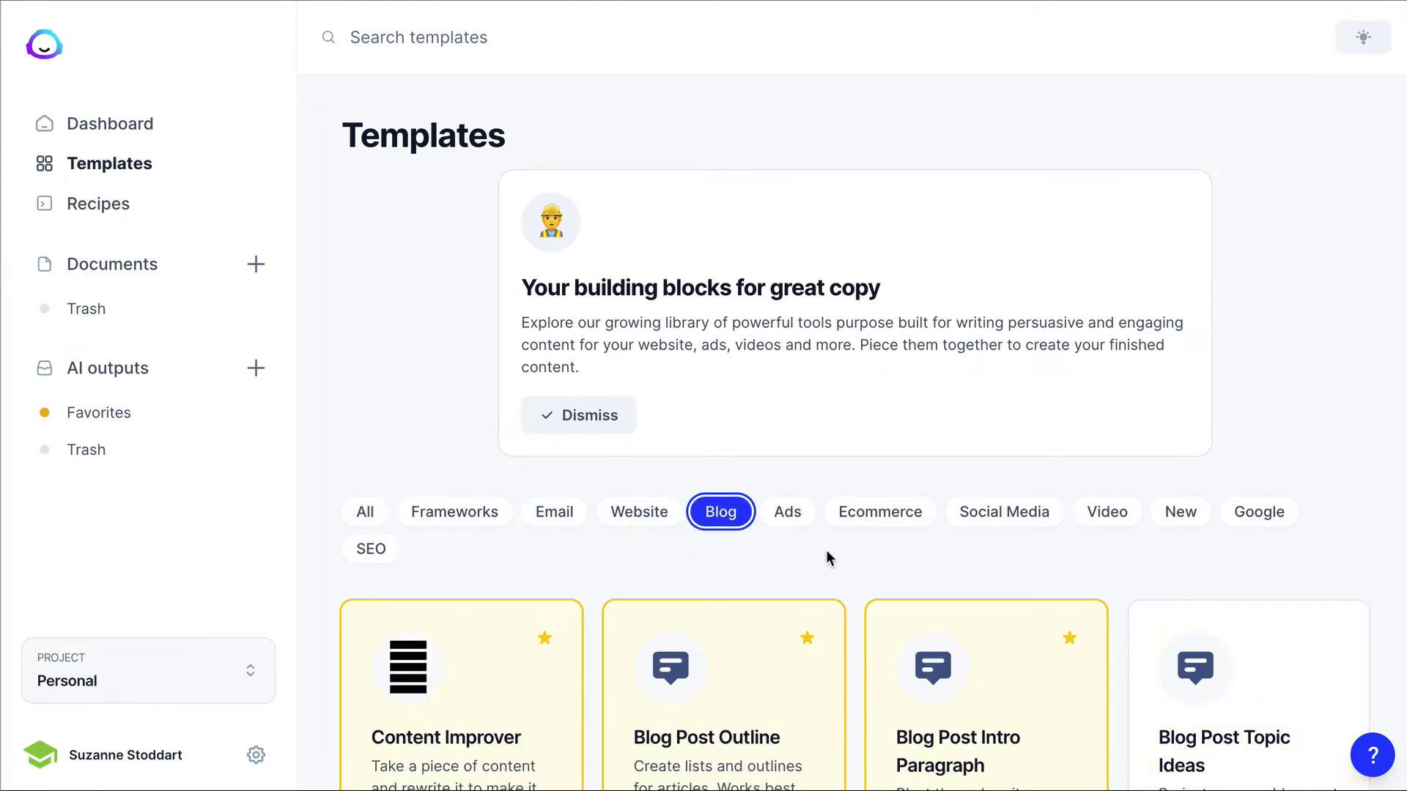
pyautogui.scroll(-4, 826, 558)
pyautogui.scroll(-1, 827, 557)
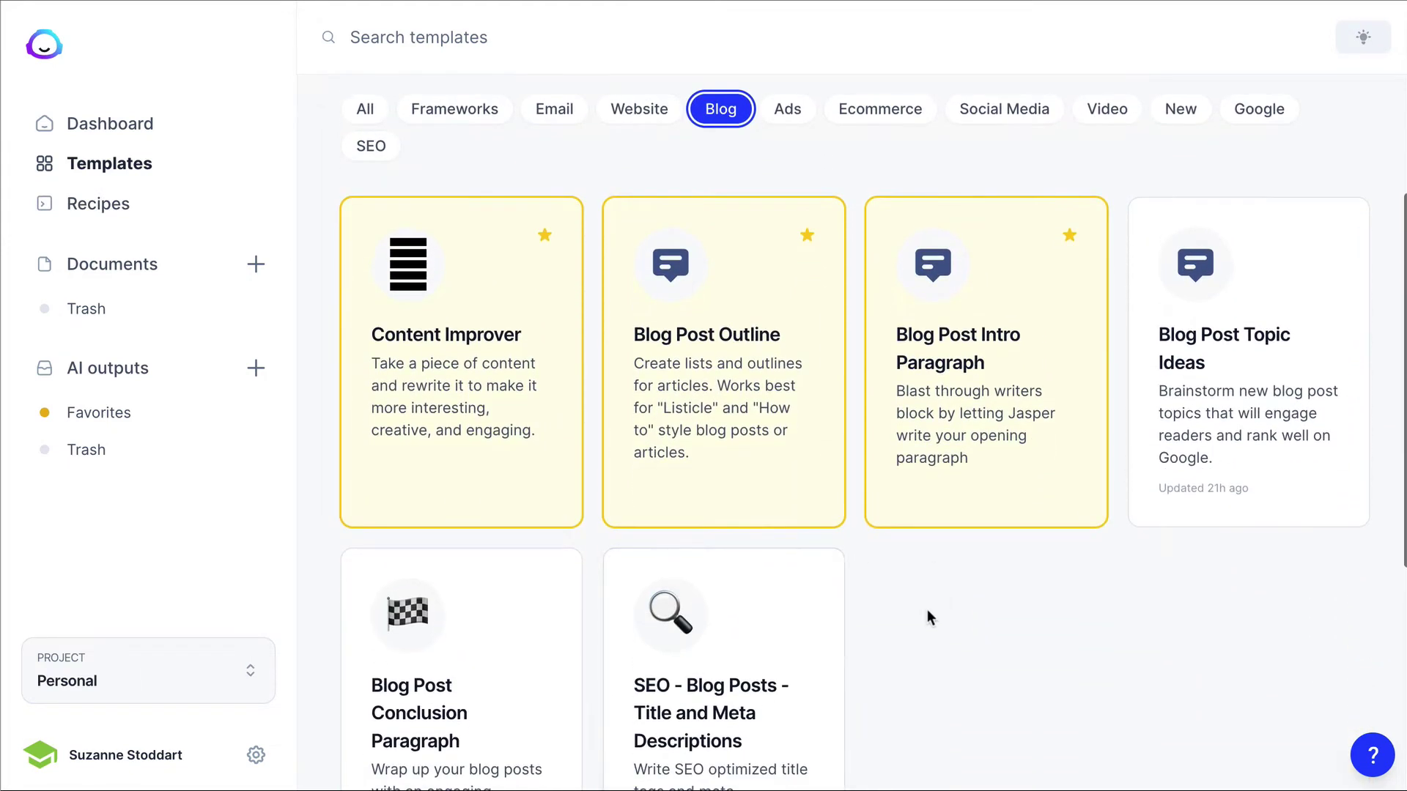
# Step: Look through the Blog templates and open the Blog Post Outline template
pyautogui.scroll(-1, 926, 615)
pyautogui.scroll(-1, 926, 617)
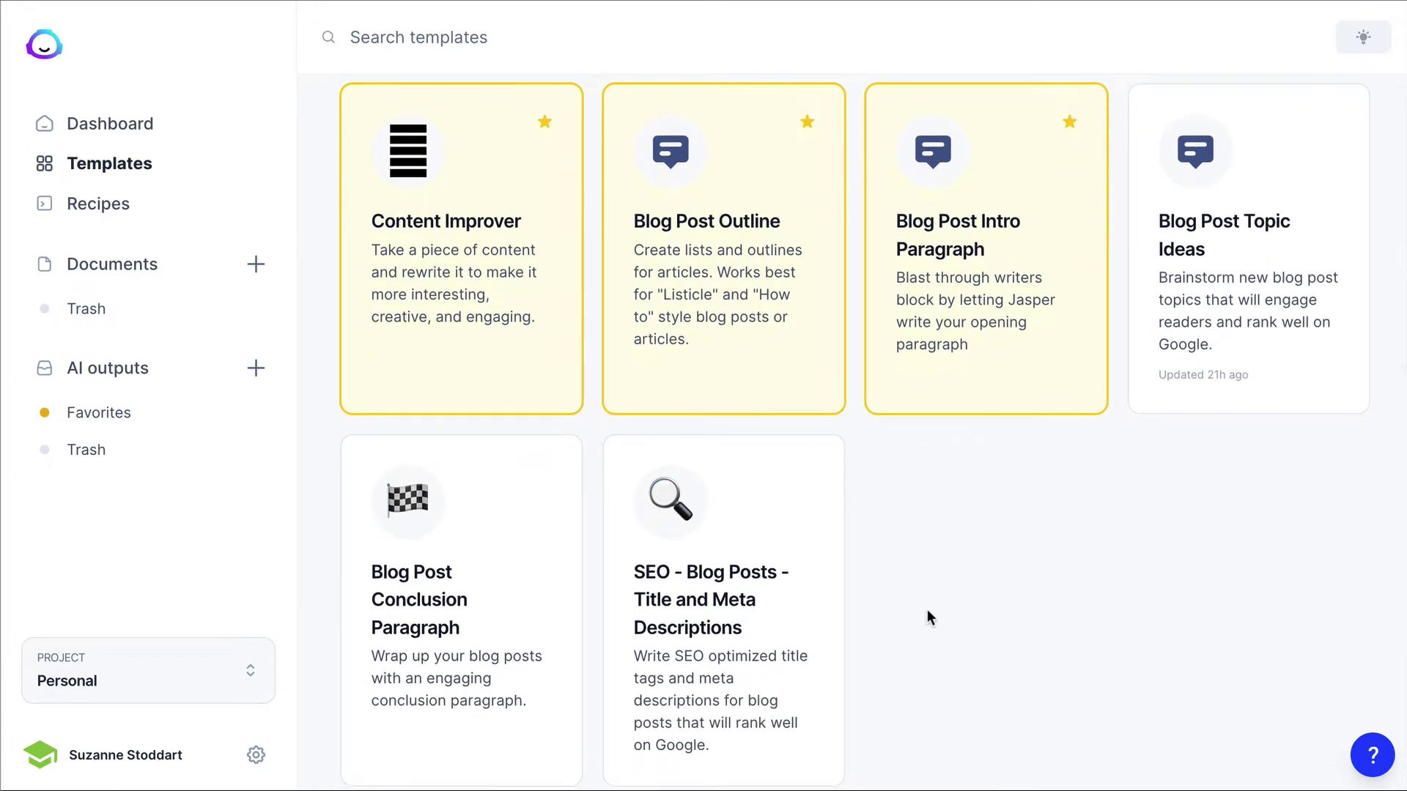
pyautogui.click(747, 289)
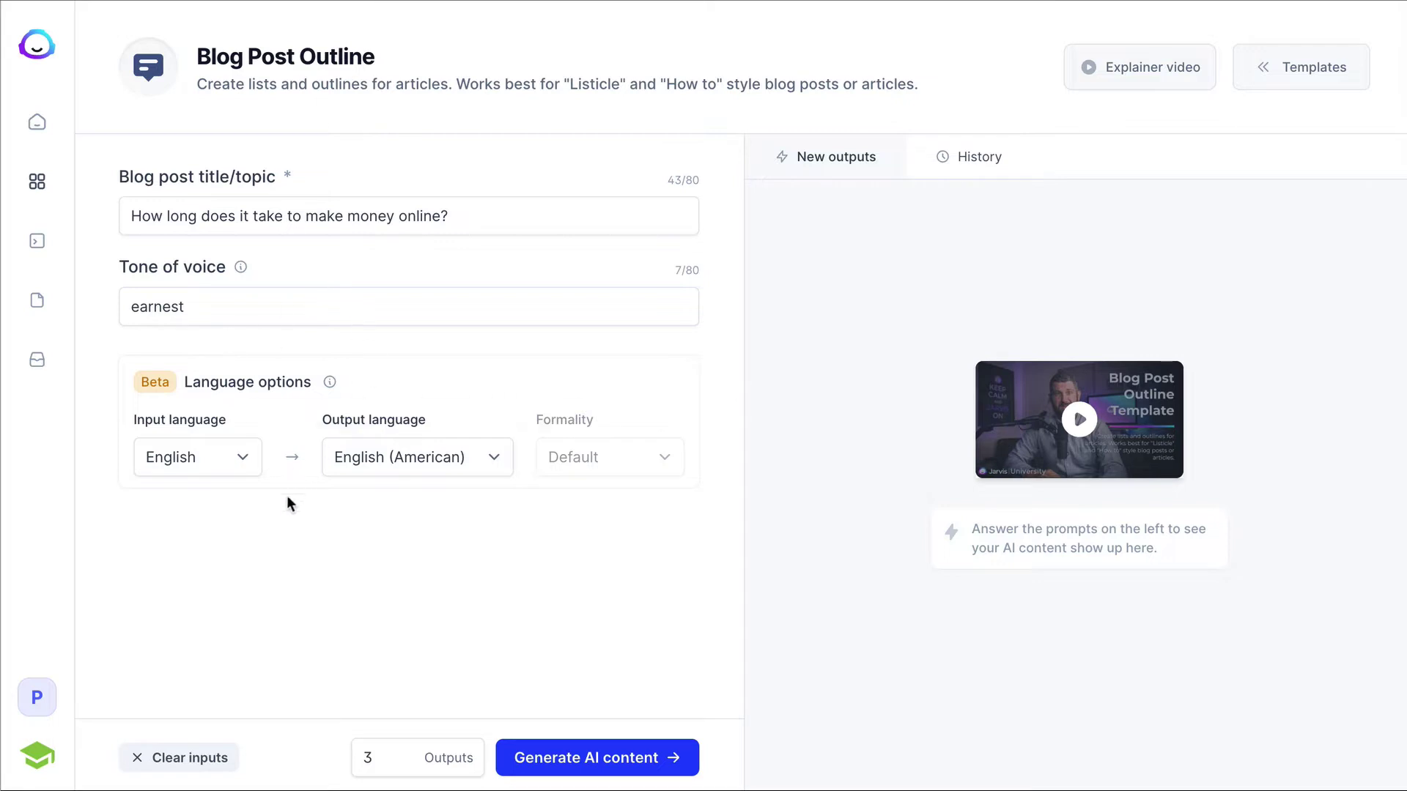
# Step: Generate Blog Post Outline outputs for "How long does it take to make money online?" in an earnest tone and read the outlines
pyautogui.click(584, 762)
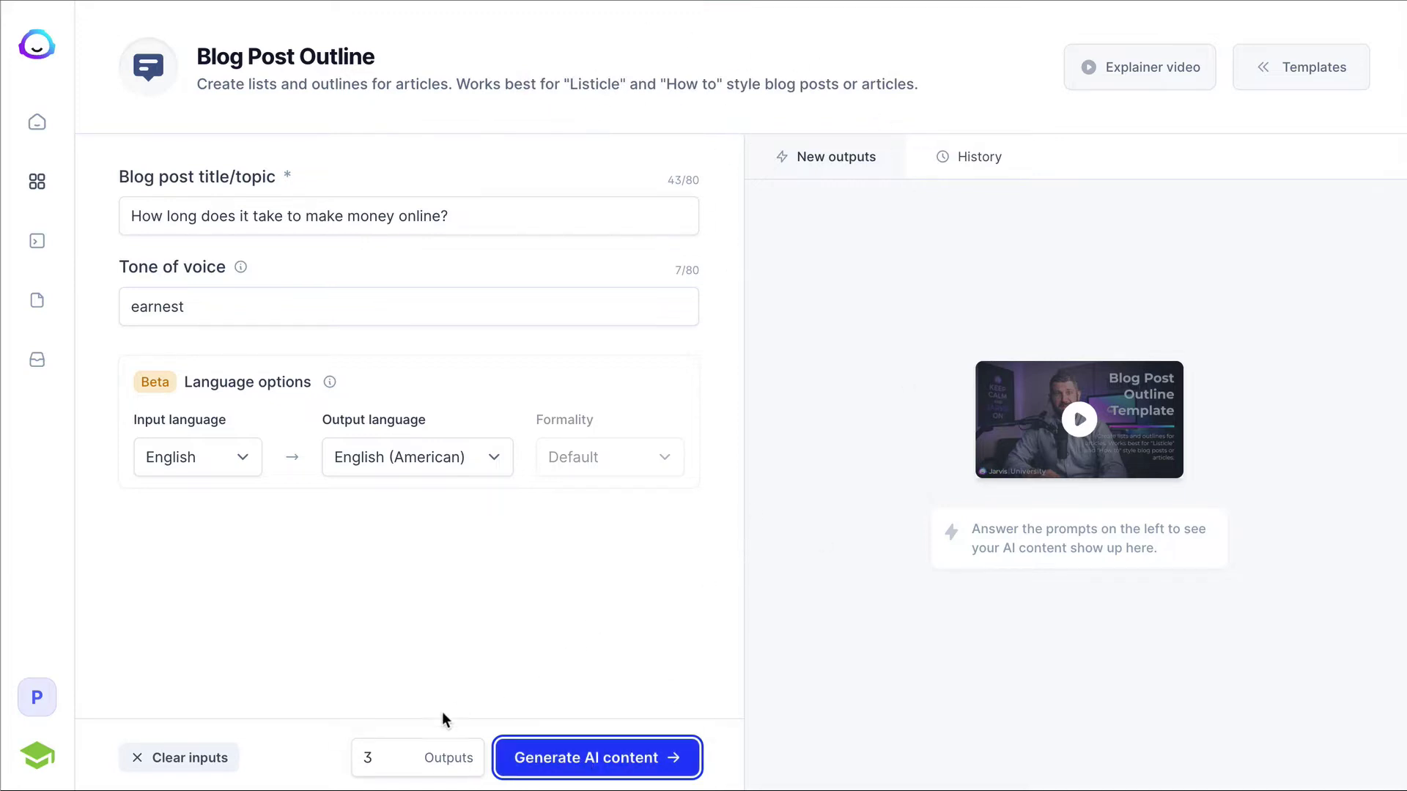
pyautogui.click(595, 761)
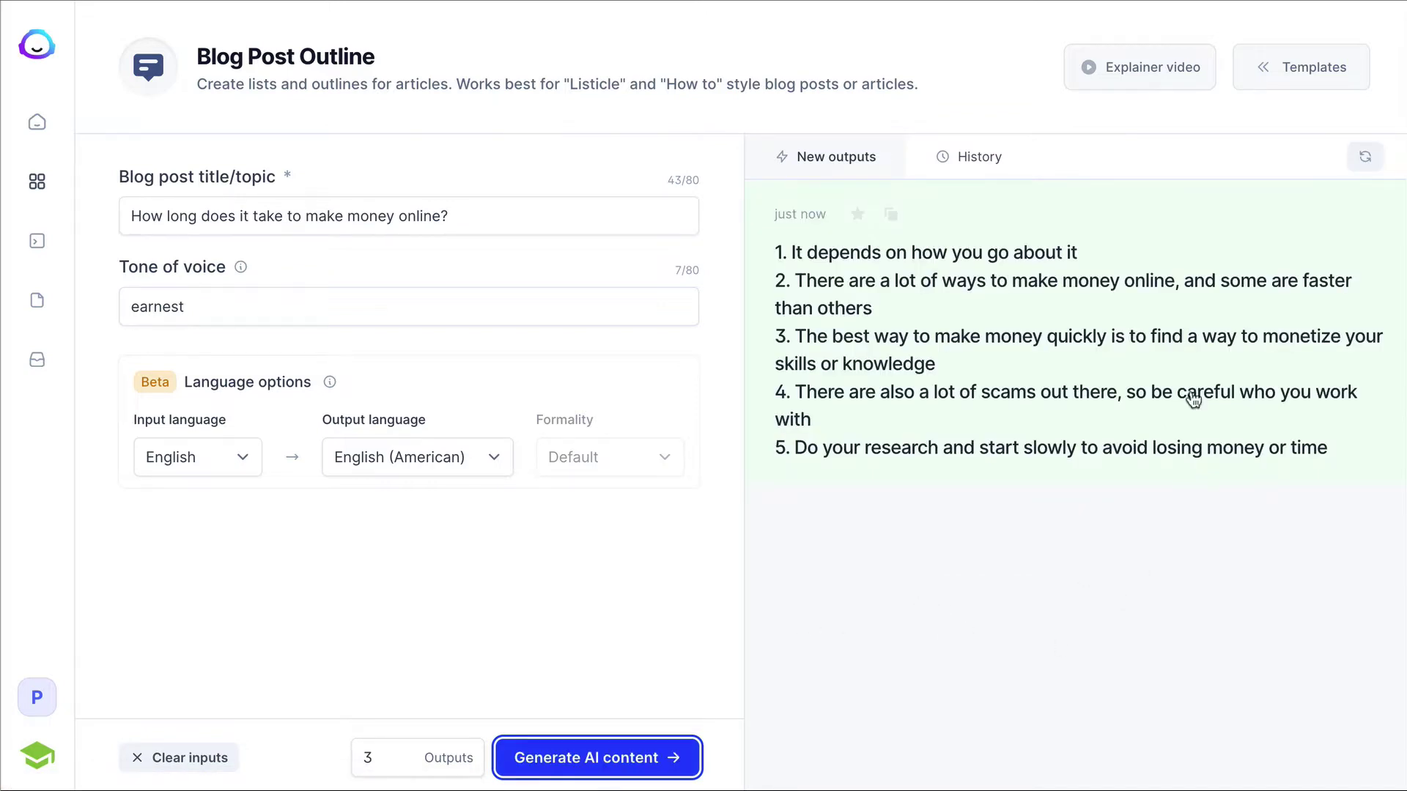
pyautogui.click(572, 765)
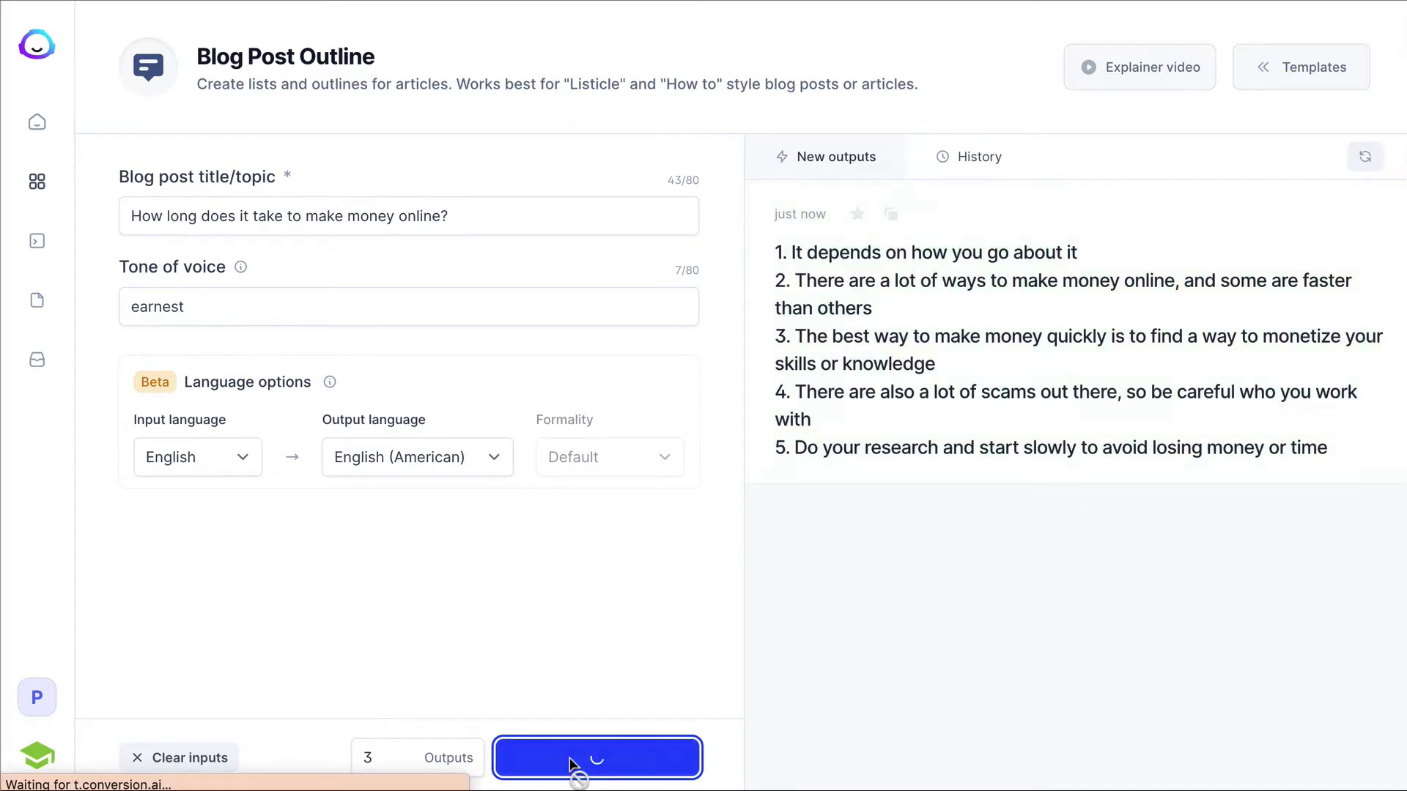
pyautogui.scroll(3, 911, 676)
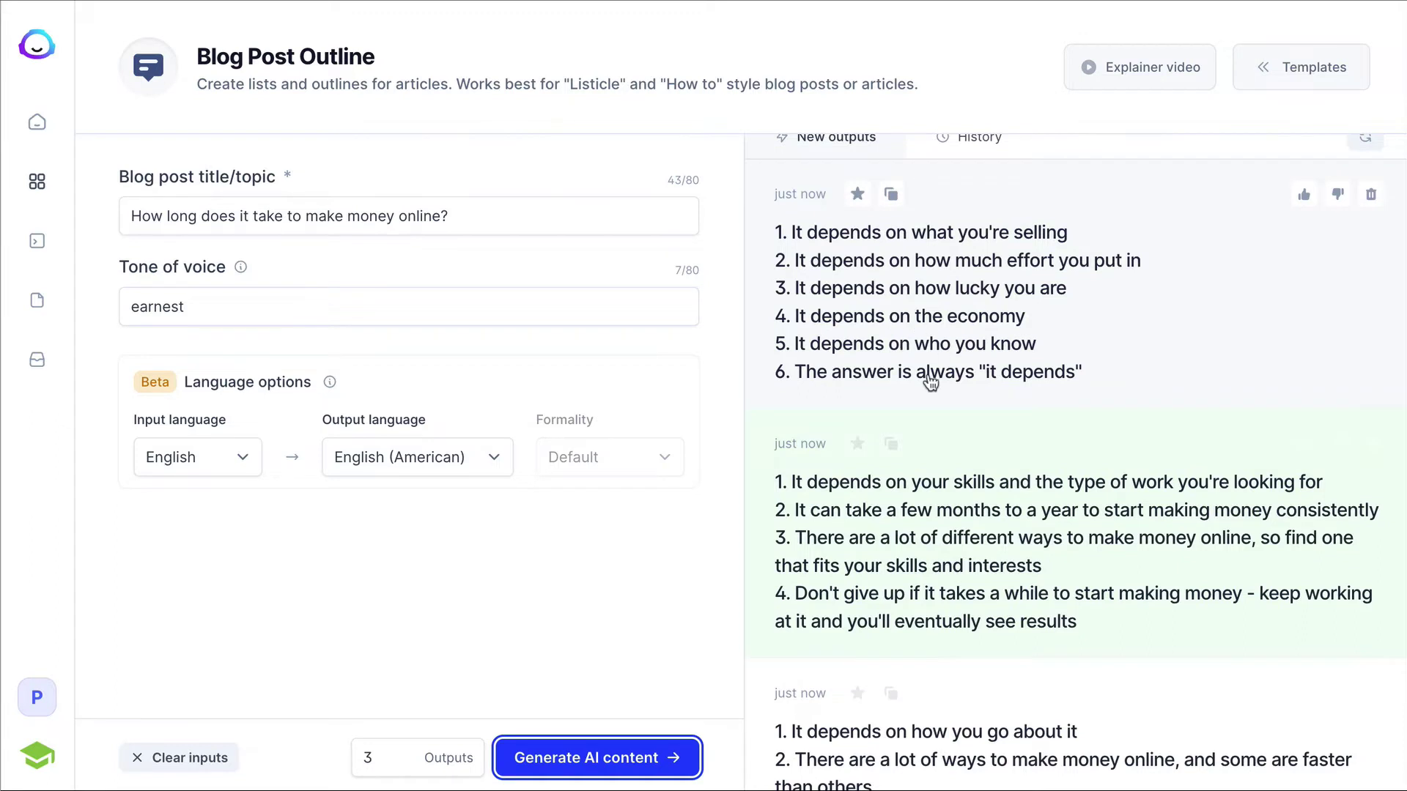
# Step: Copy the outline beginning "It depends on what you're selling" and switch to Google Docs to view the blog post draft
pyautogui.click(984, 293)
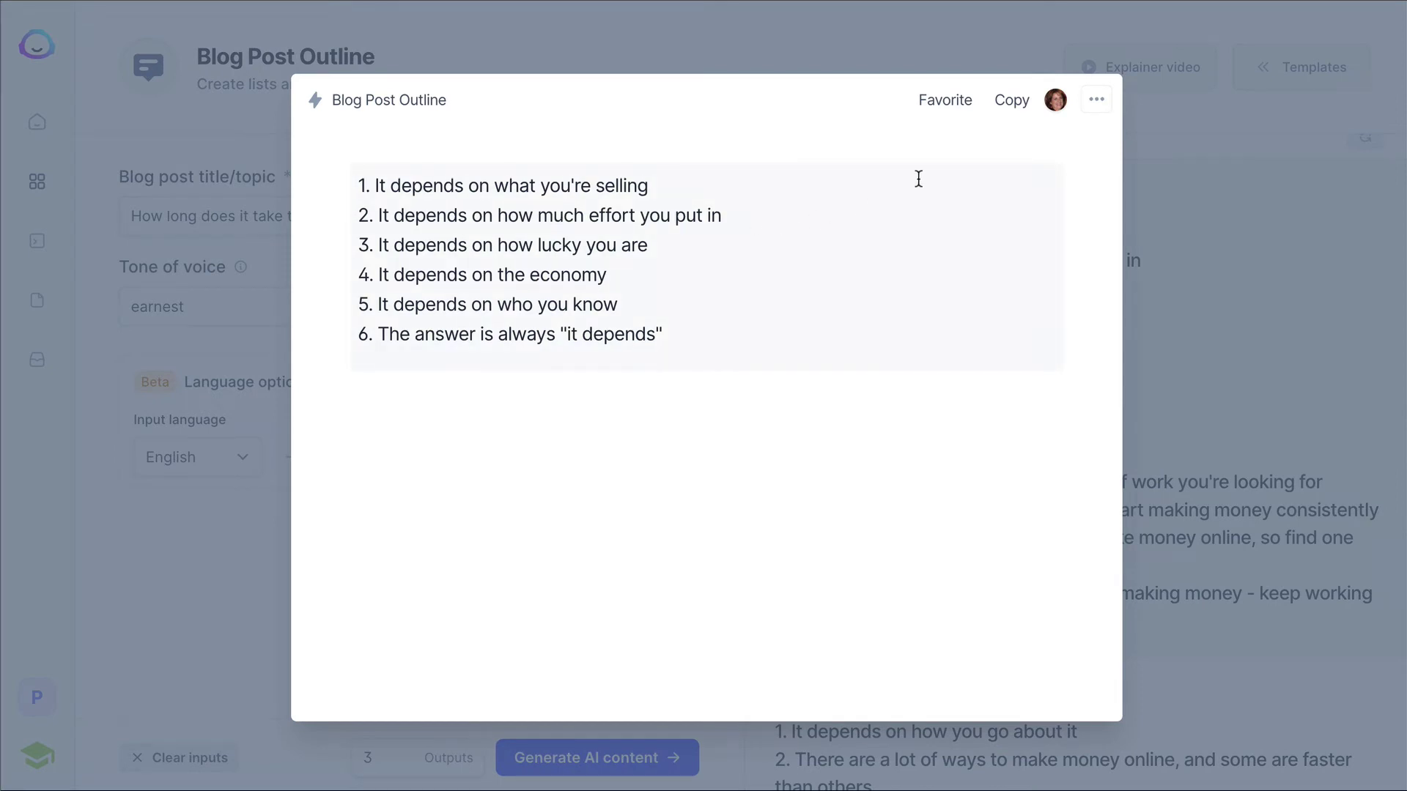
pyautogui.click(1011, 100)
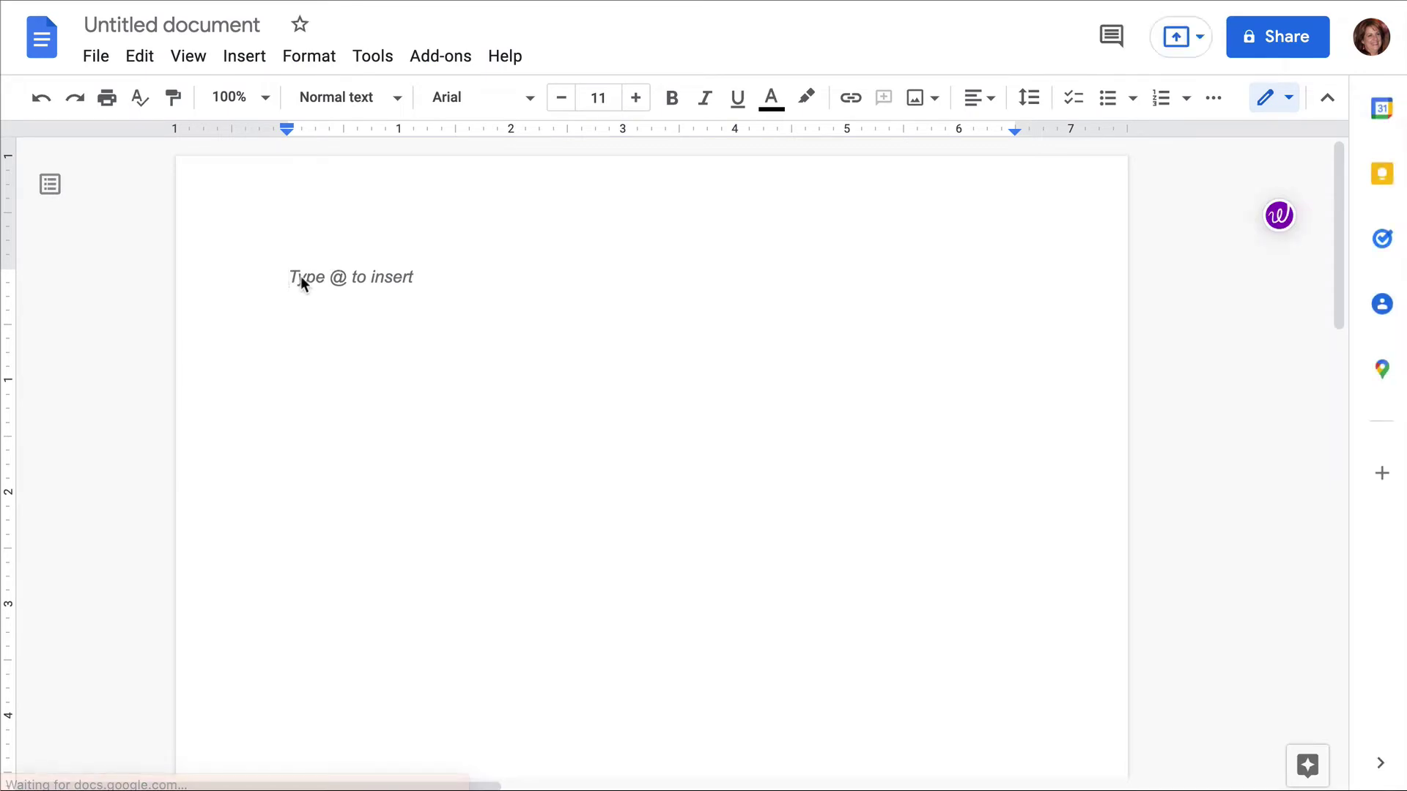
pyautogui.hotkey('ctrl', 'v')
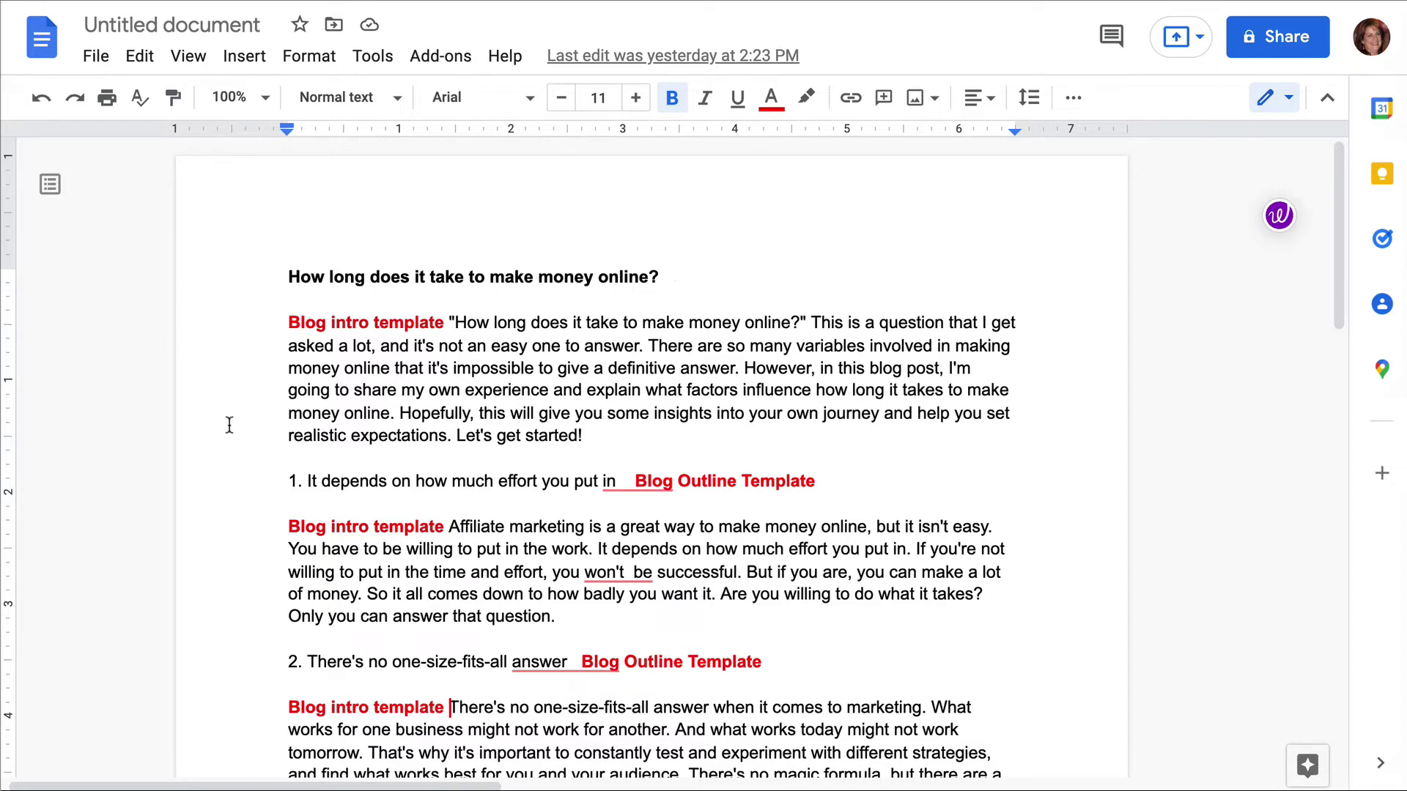
pyautogui.scroll(-1, 529, 439)
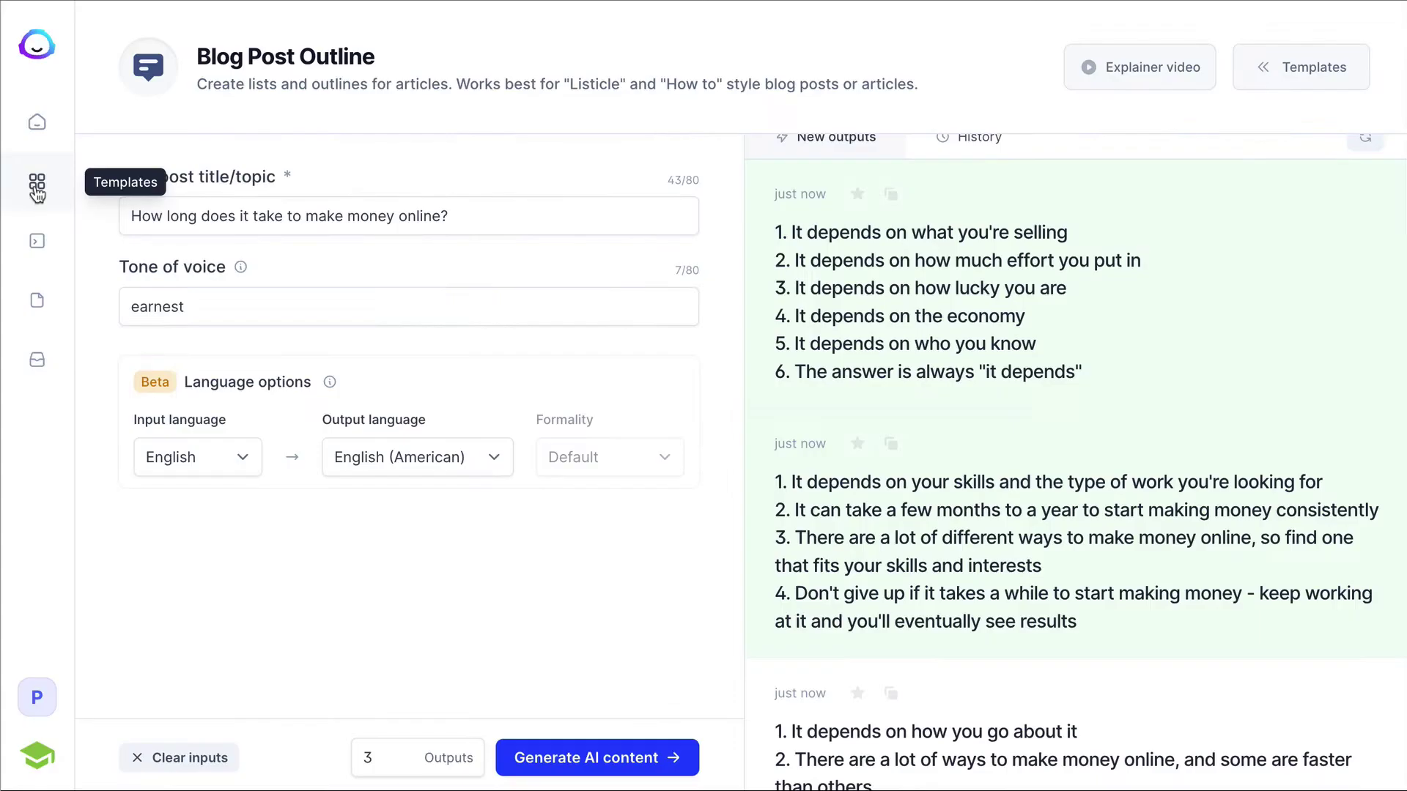
# Step: Return to Jasper's template library, filter it to the Blog category and open the Blog Post Intro Paragraph template
pyautogui.click(37, 189)
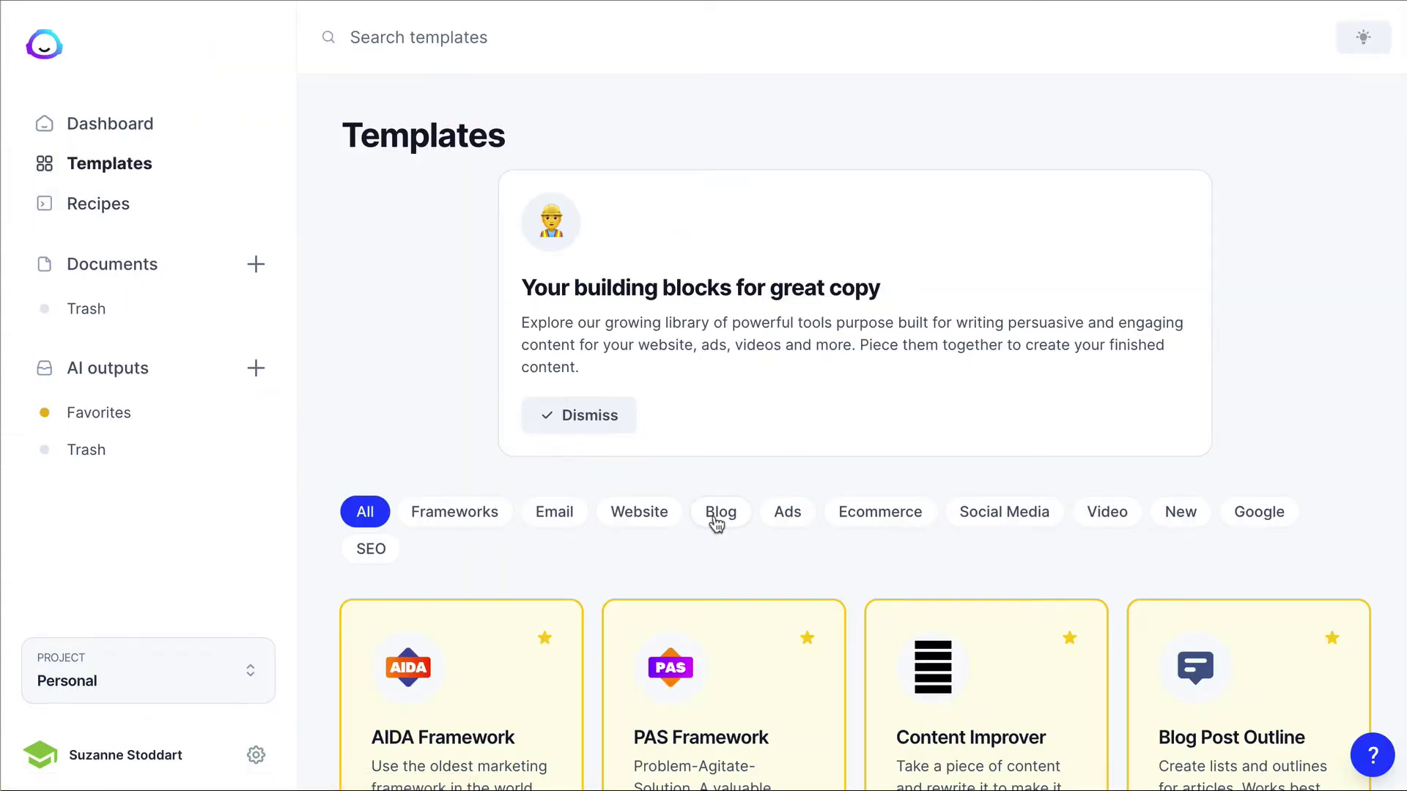
pyautogui.click(716, 521)
pyautogui.scroll(-5, 781, 569)
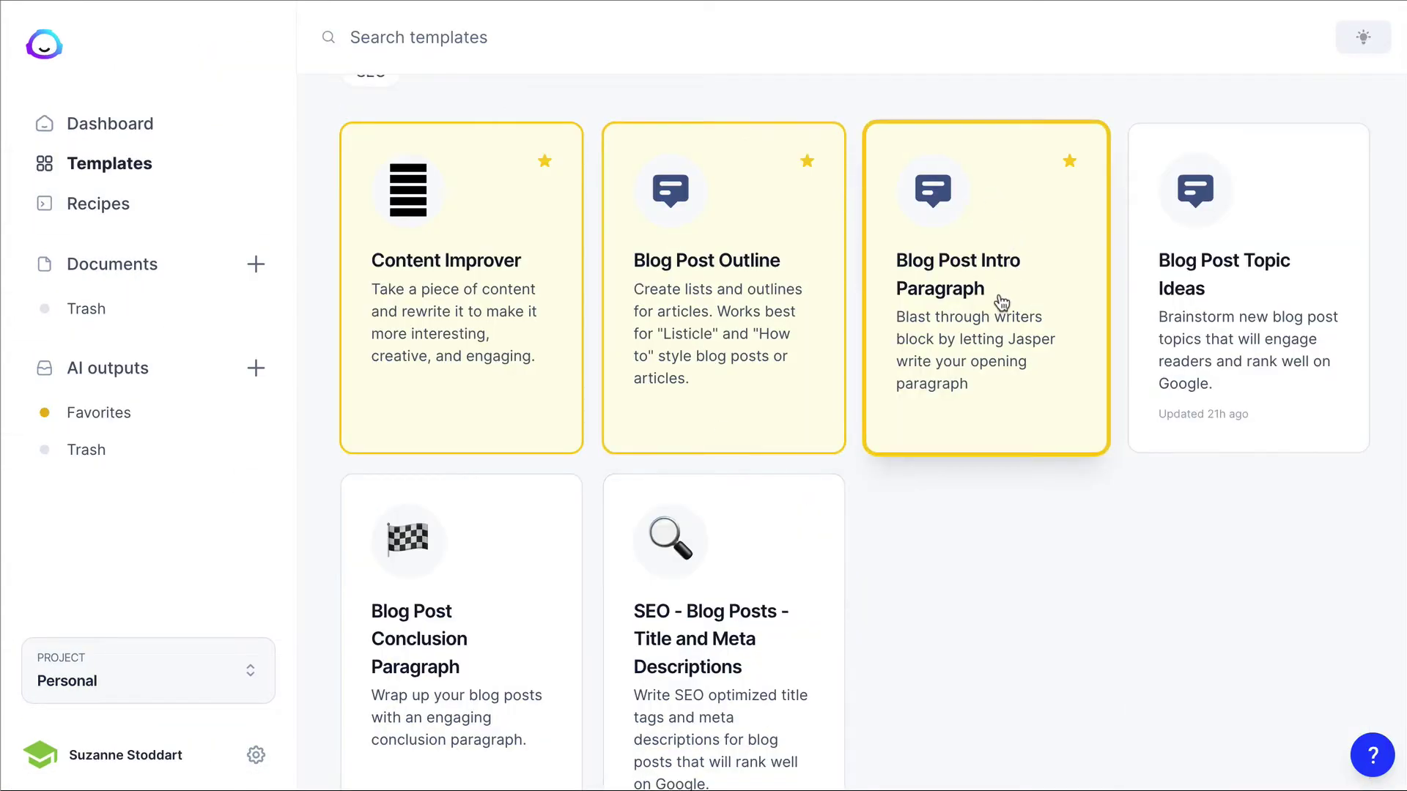
pyautogui.click(971, 341)
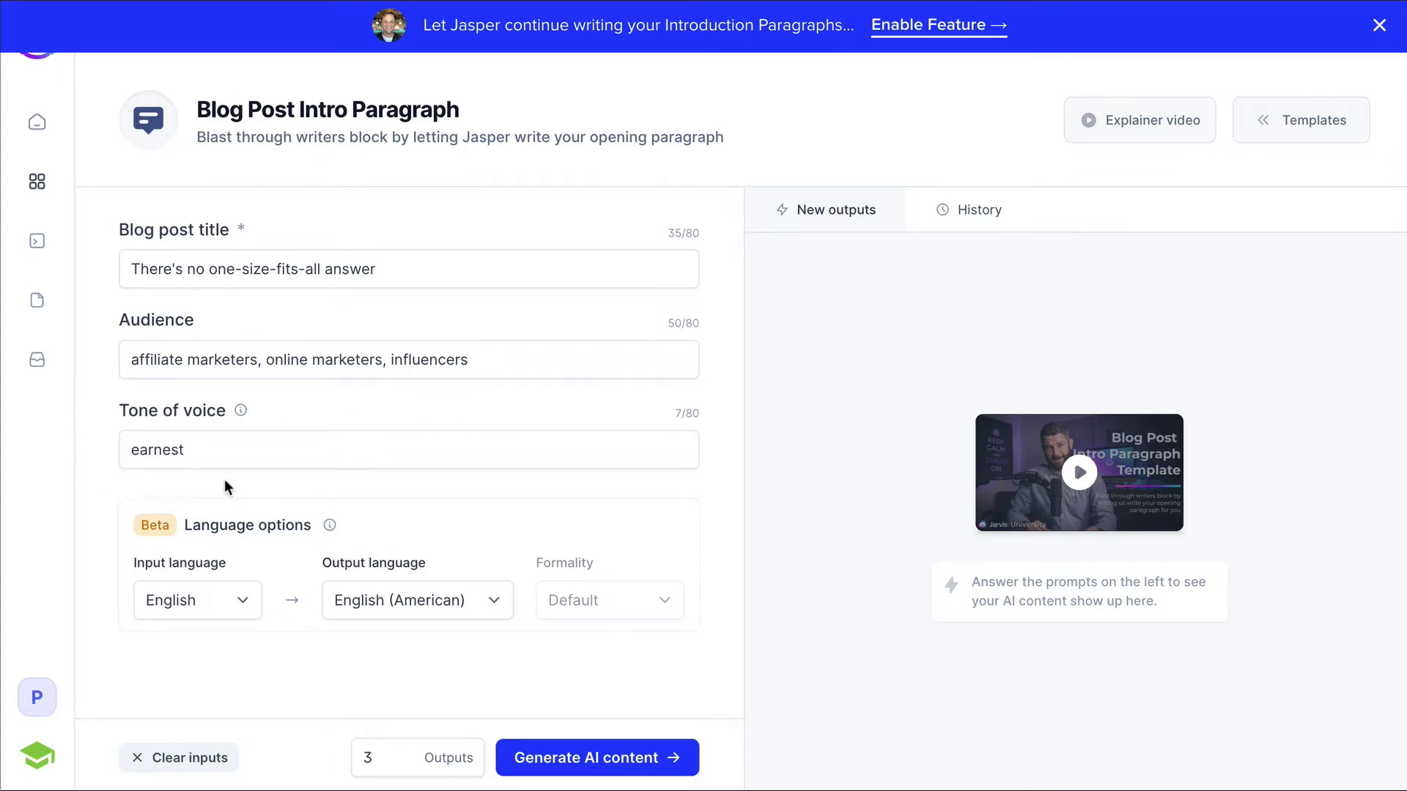
# Step: Generate 3 earnest intro paragraphs titled "There's no one-size-fits-all answer" for affiliate marketers, online marketers and influencers, and compare them
pyautogui.click(587, 763)
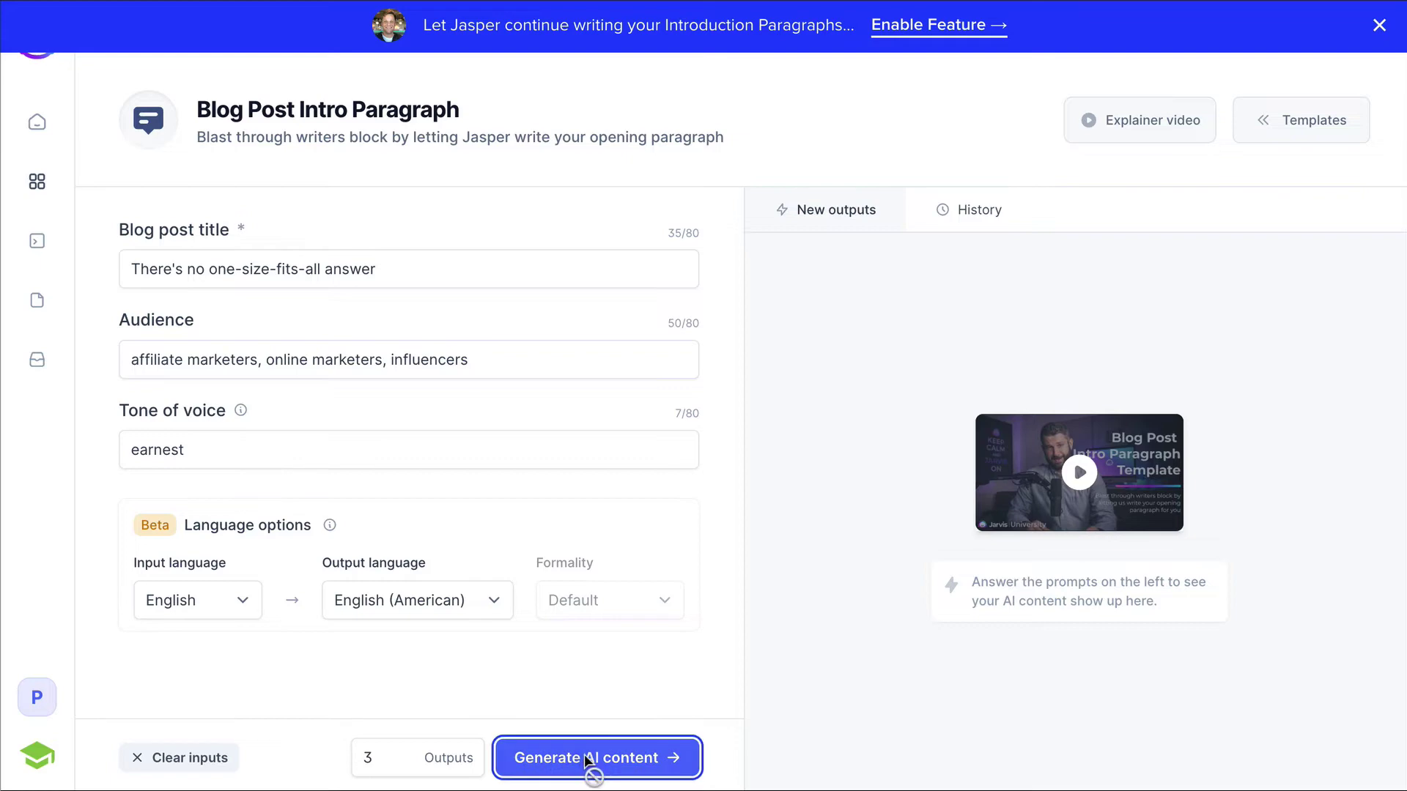
pyautogui.scroll(-2, 890, 671)
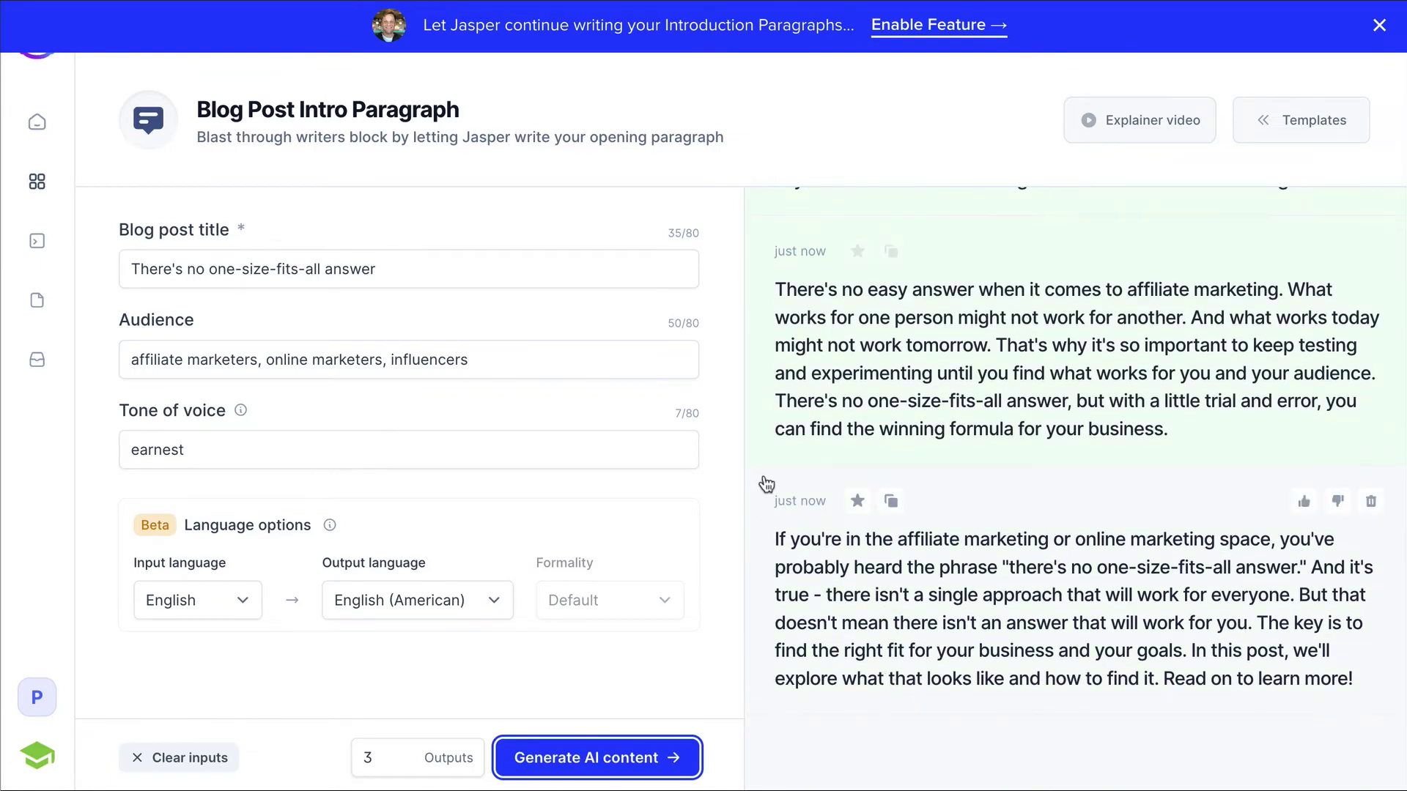
pyautogui.scroll(2, 762, 481)
pyautogui.scroll(4, 764, 483)
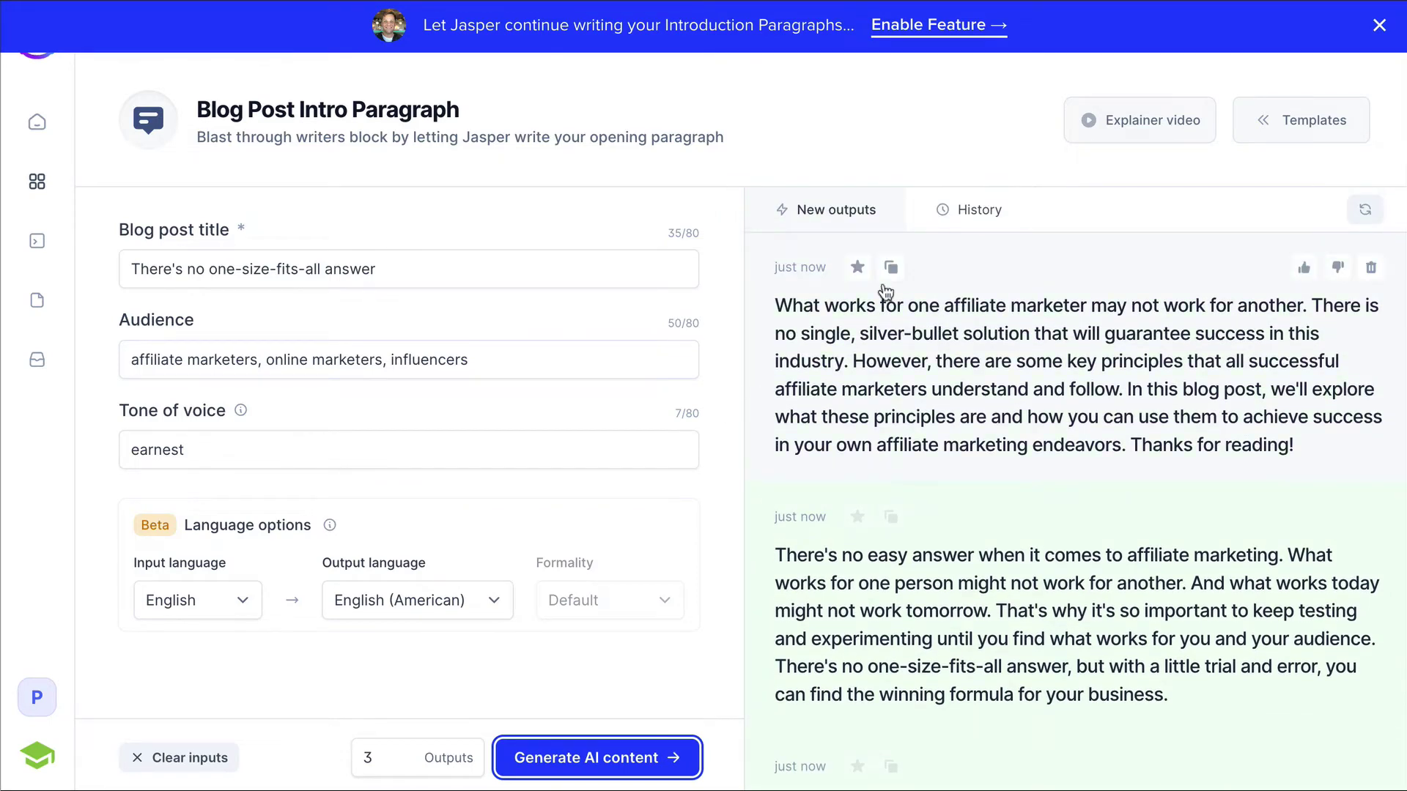
pyautogui.scroll(-4, 979, 504)
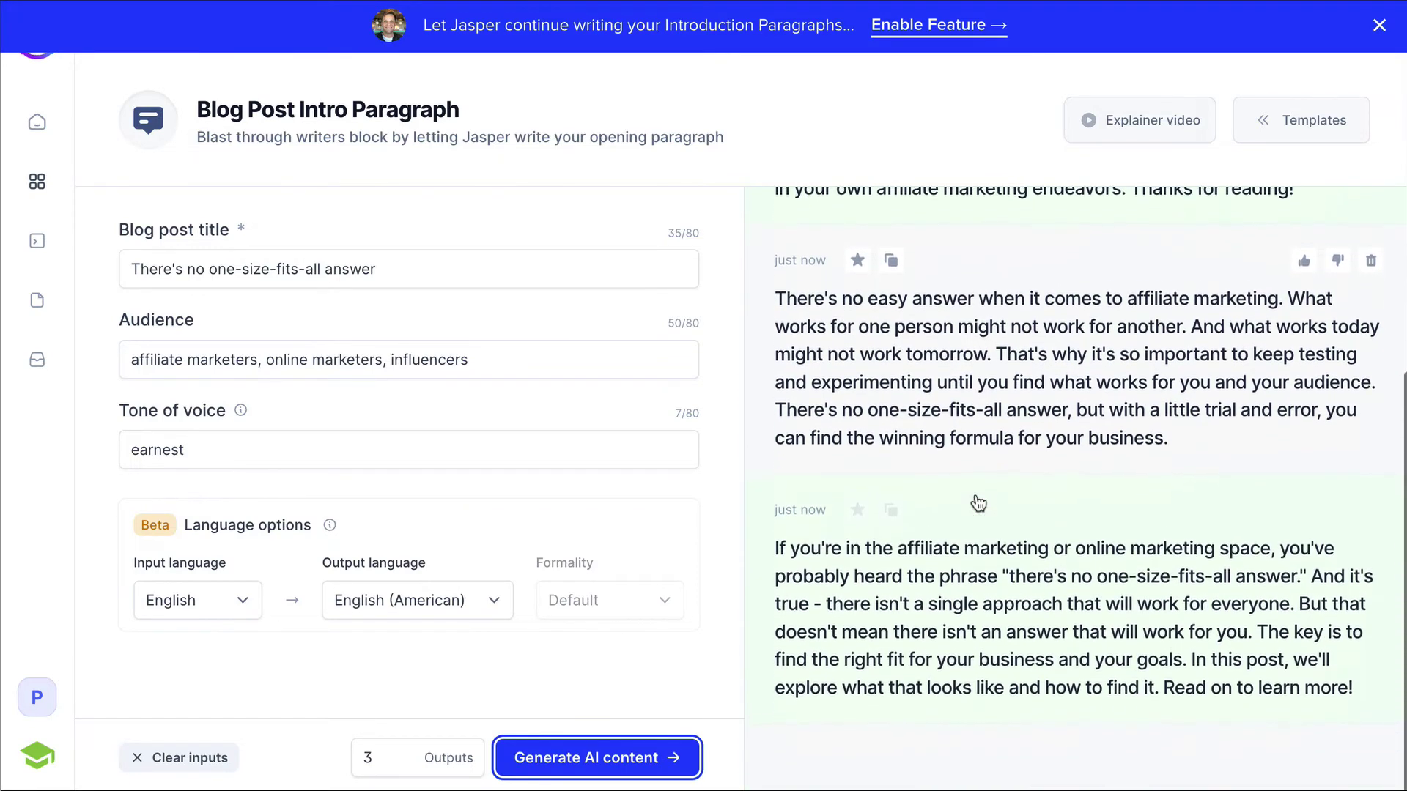
pyautogui.scroll(4, 979, 503)
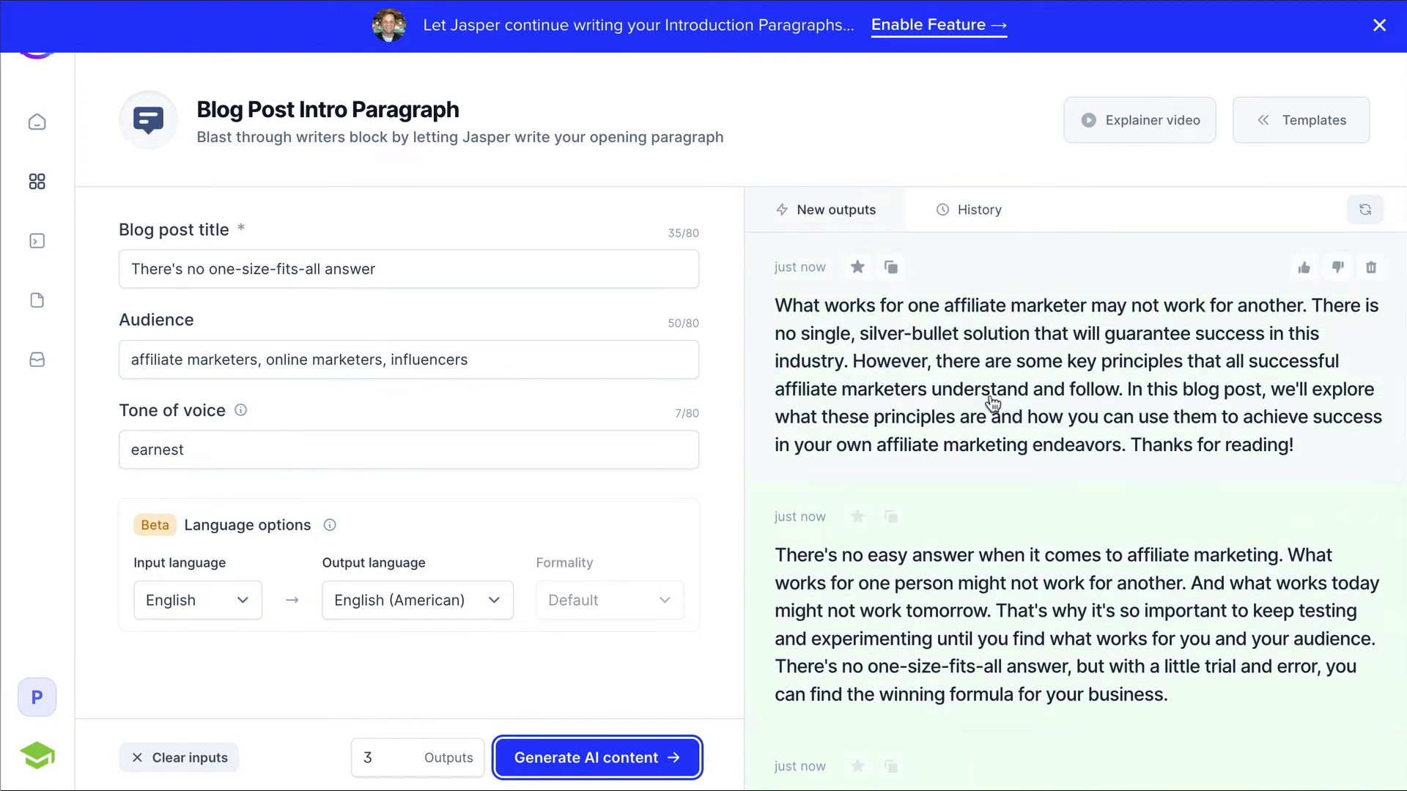
# Step: Copy the intro paragraph beginning "What works for one affiliate marketer" and review how the Google Docs draft combines outline and intro templates
pyautogui.click(1034, 385)
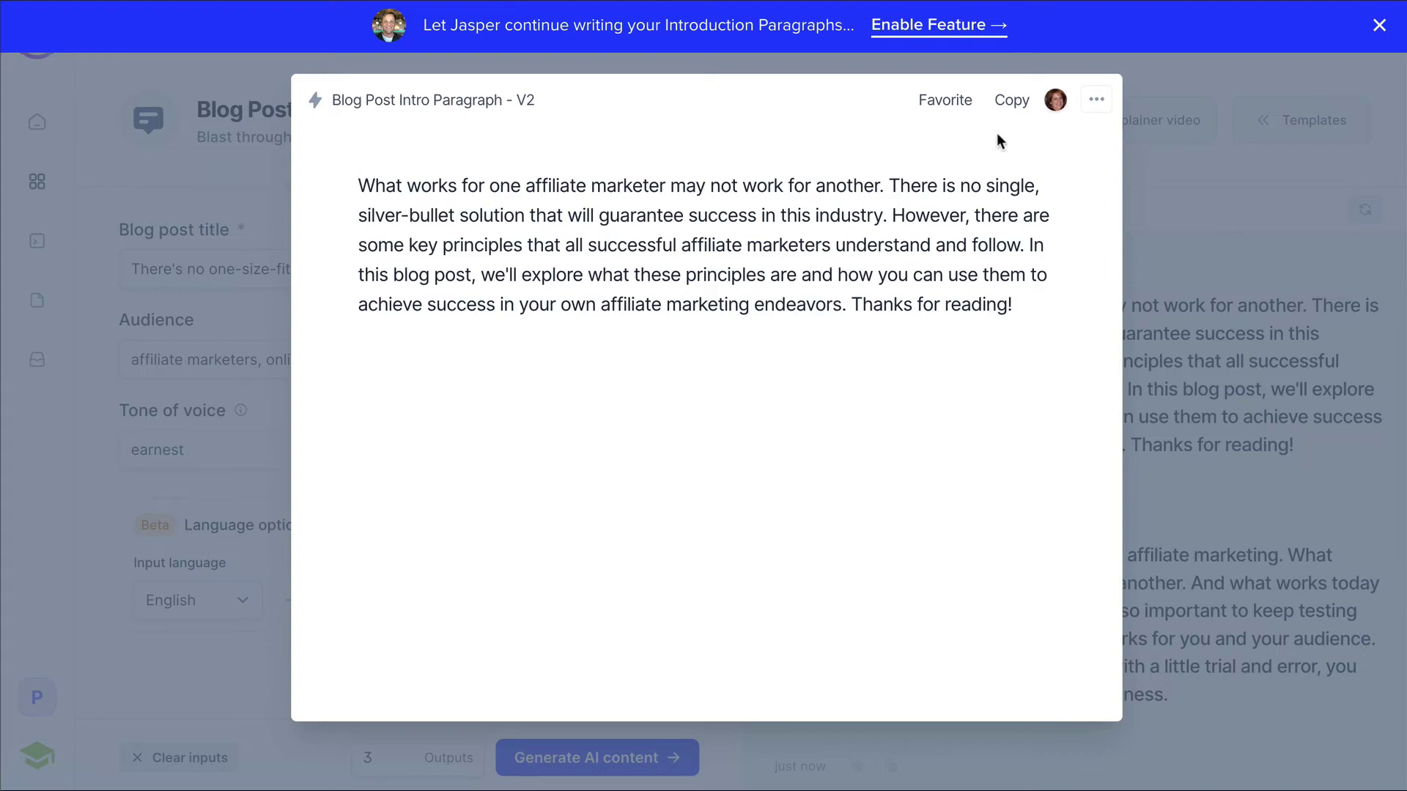
pyautogui.click(1011, 101)
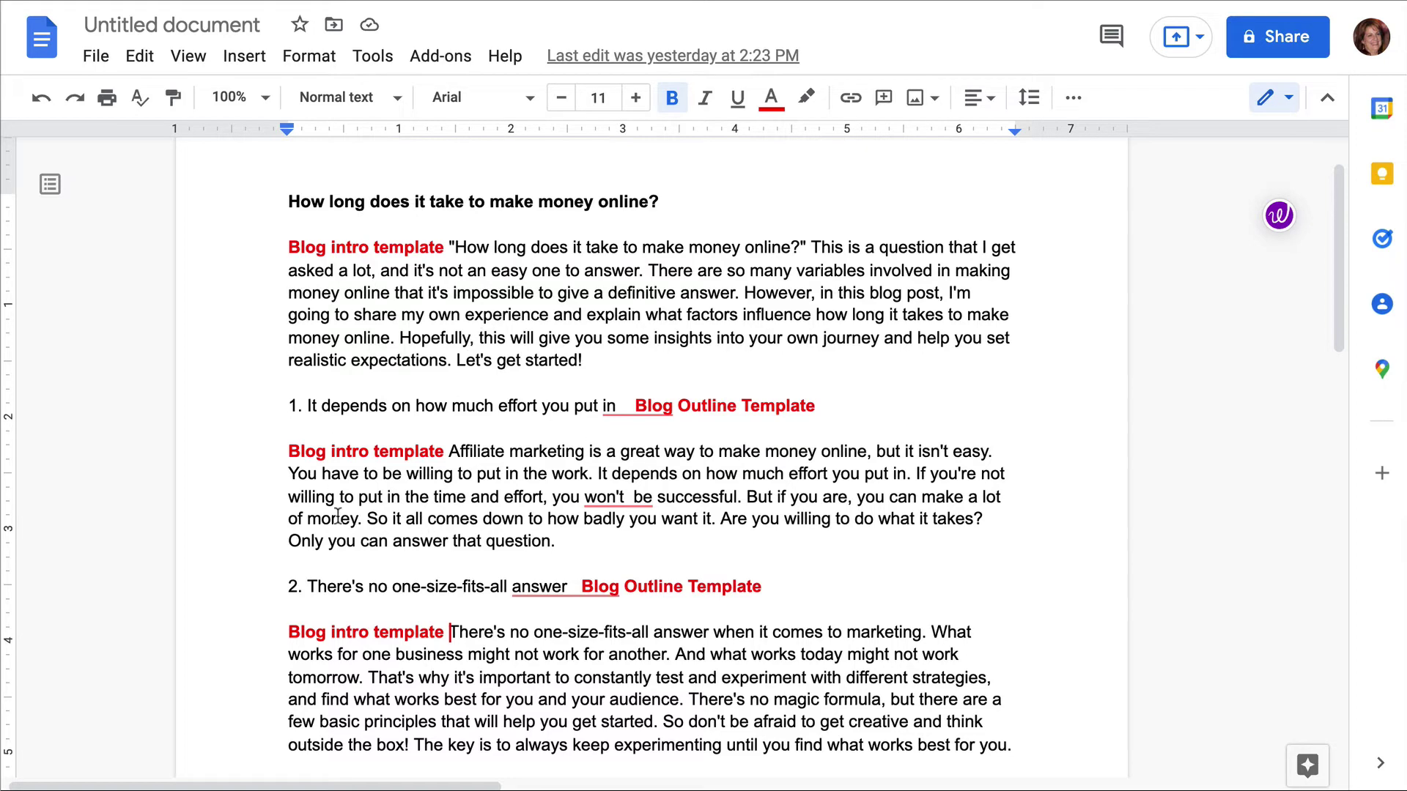
pyautogui.scroll(-3, 415, 564)
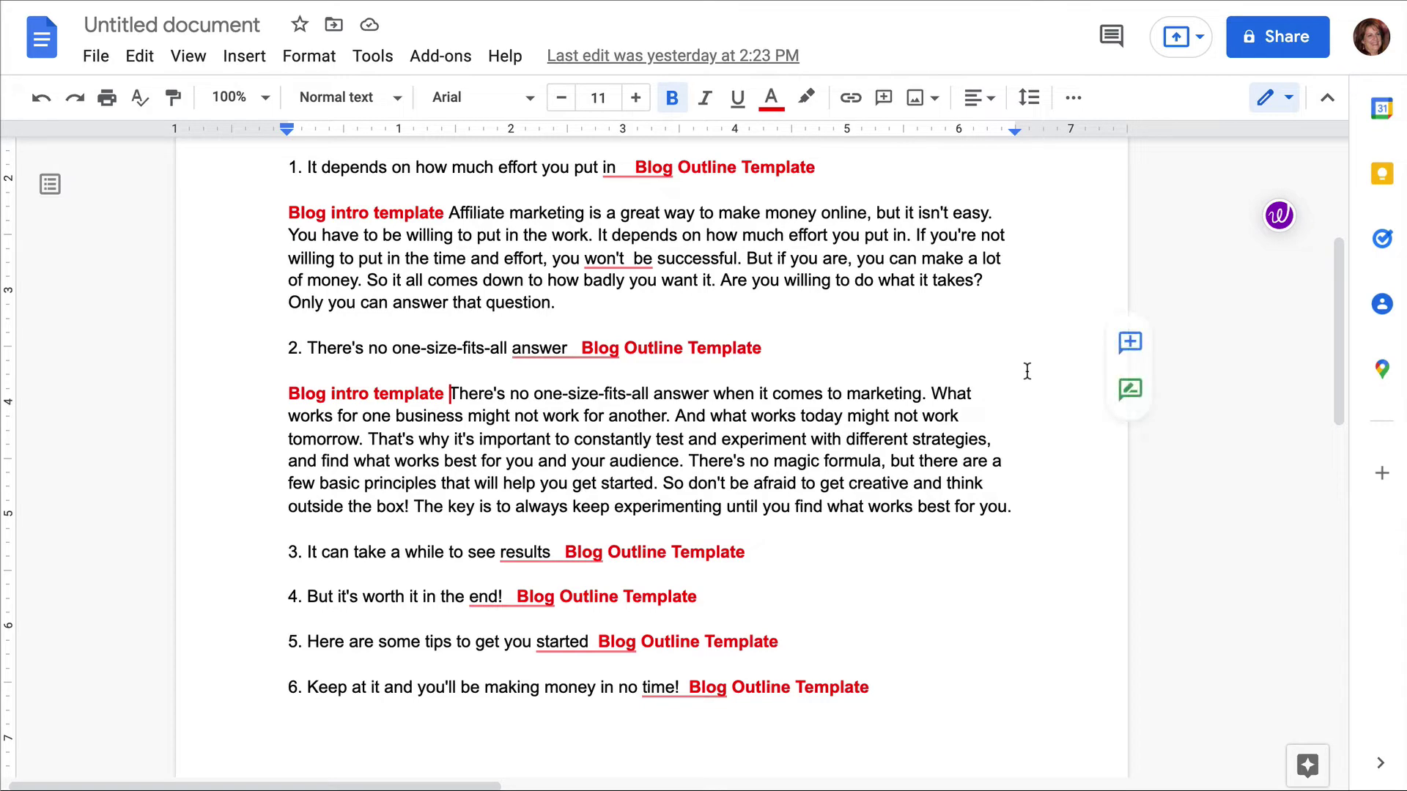
pyautogui.scroll(2, 1018, 371)
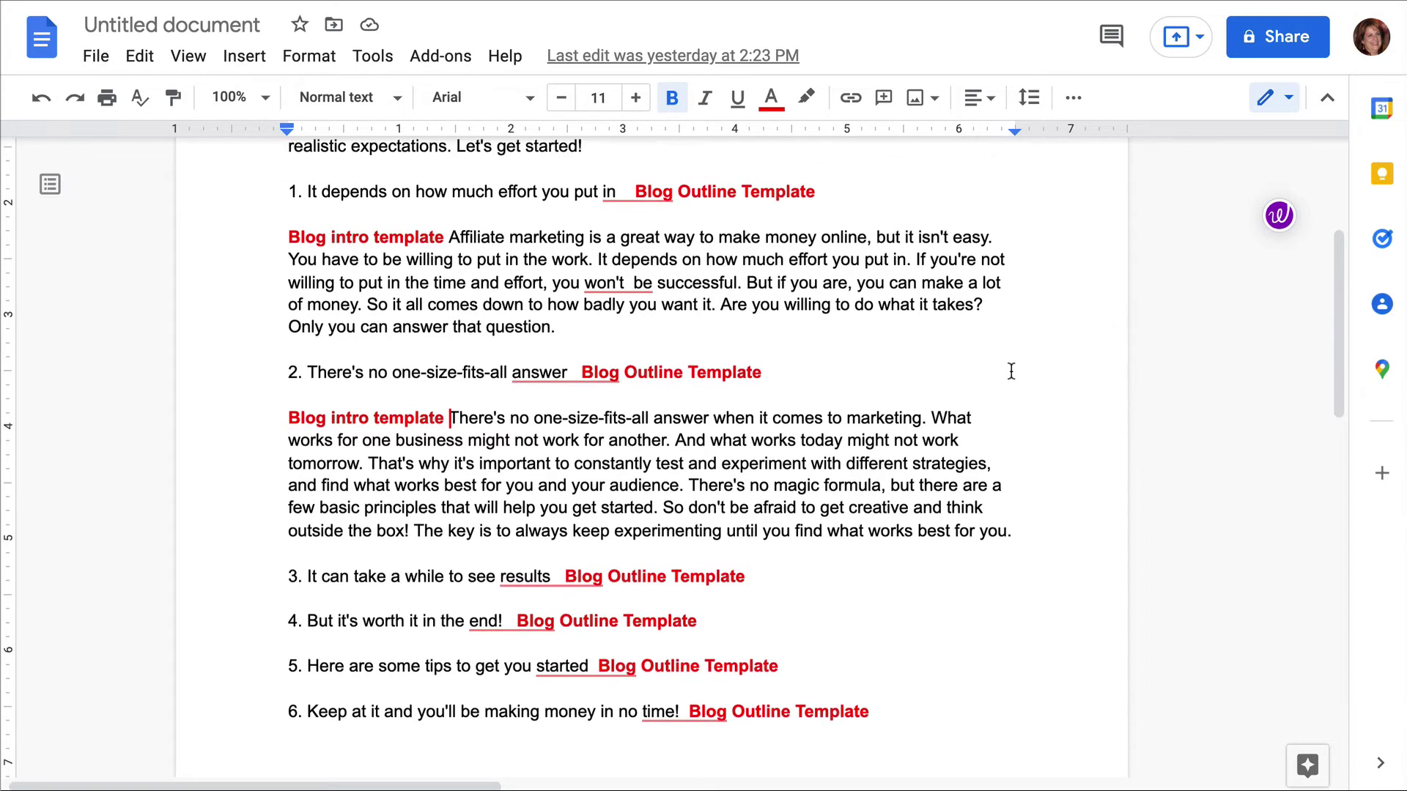
pyautogui.scroll(1, 1011, 371)
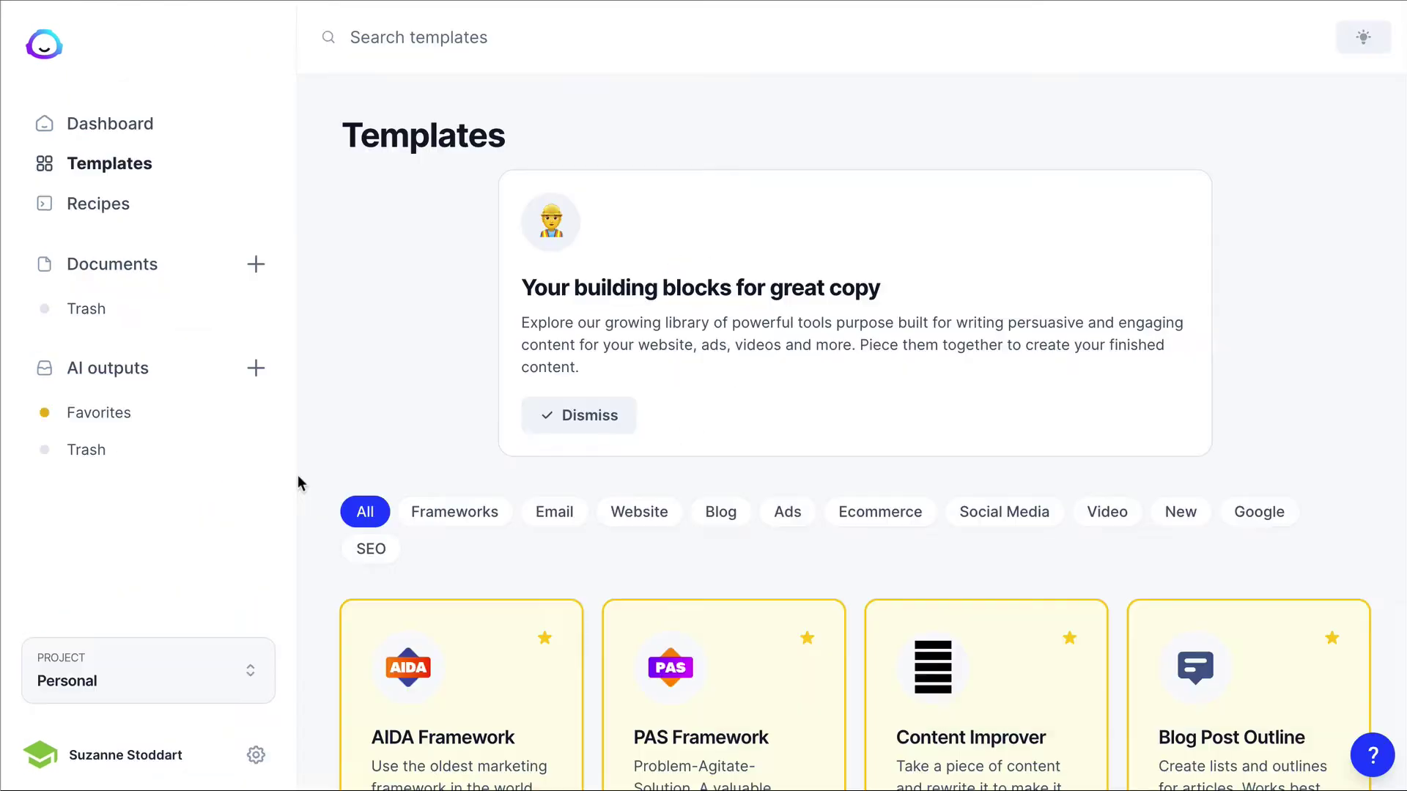
# Step: Open the PAS Framework template from Jasper's template library and set the formality of the French output to Less formal
pyautogui.scroll(-5, 298, 477)
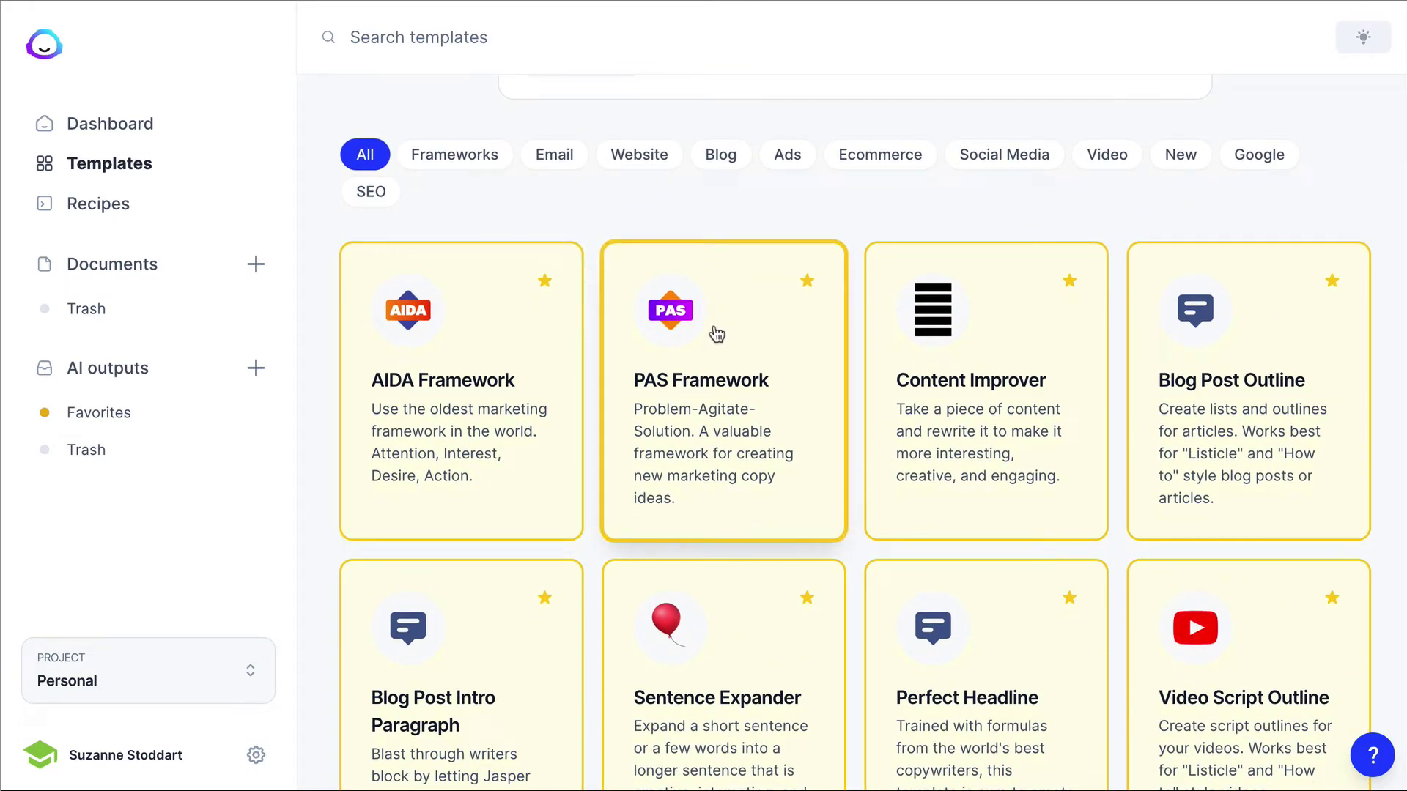
pyautogui.click(741, 340)
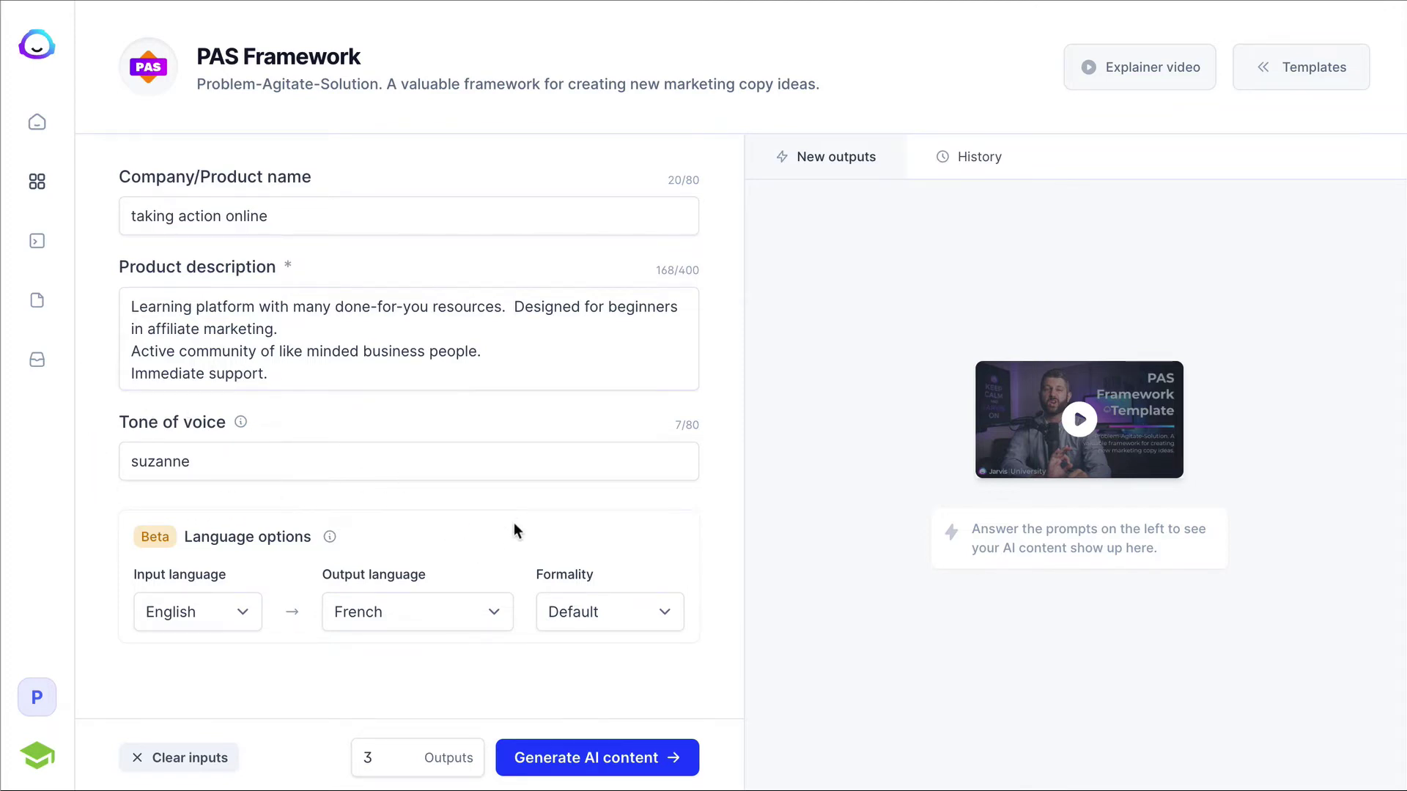
pyautogui.click(659, 611)
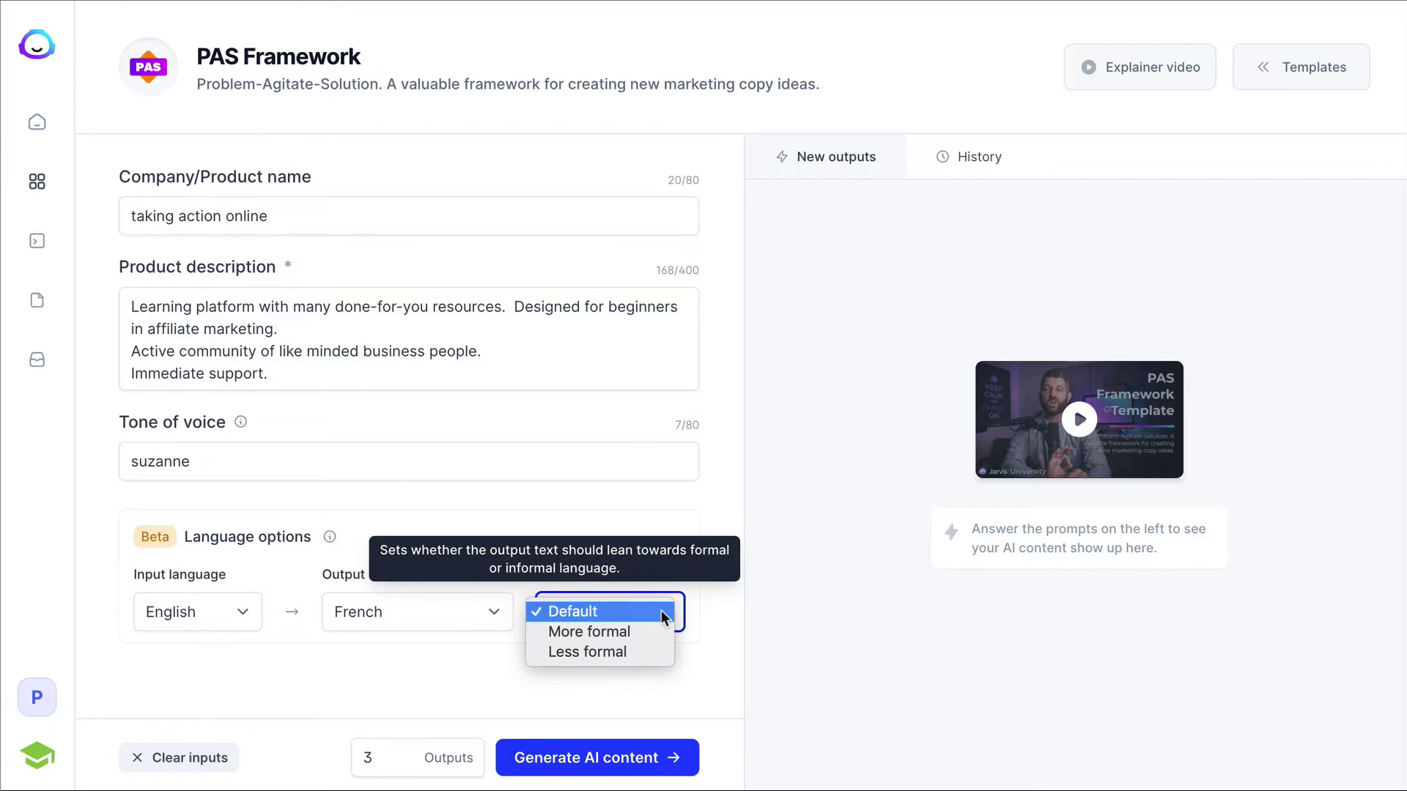
pyautogui.click(623, 652)
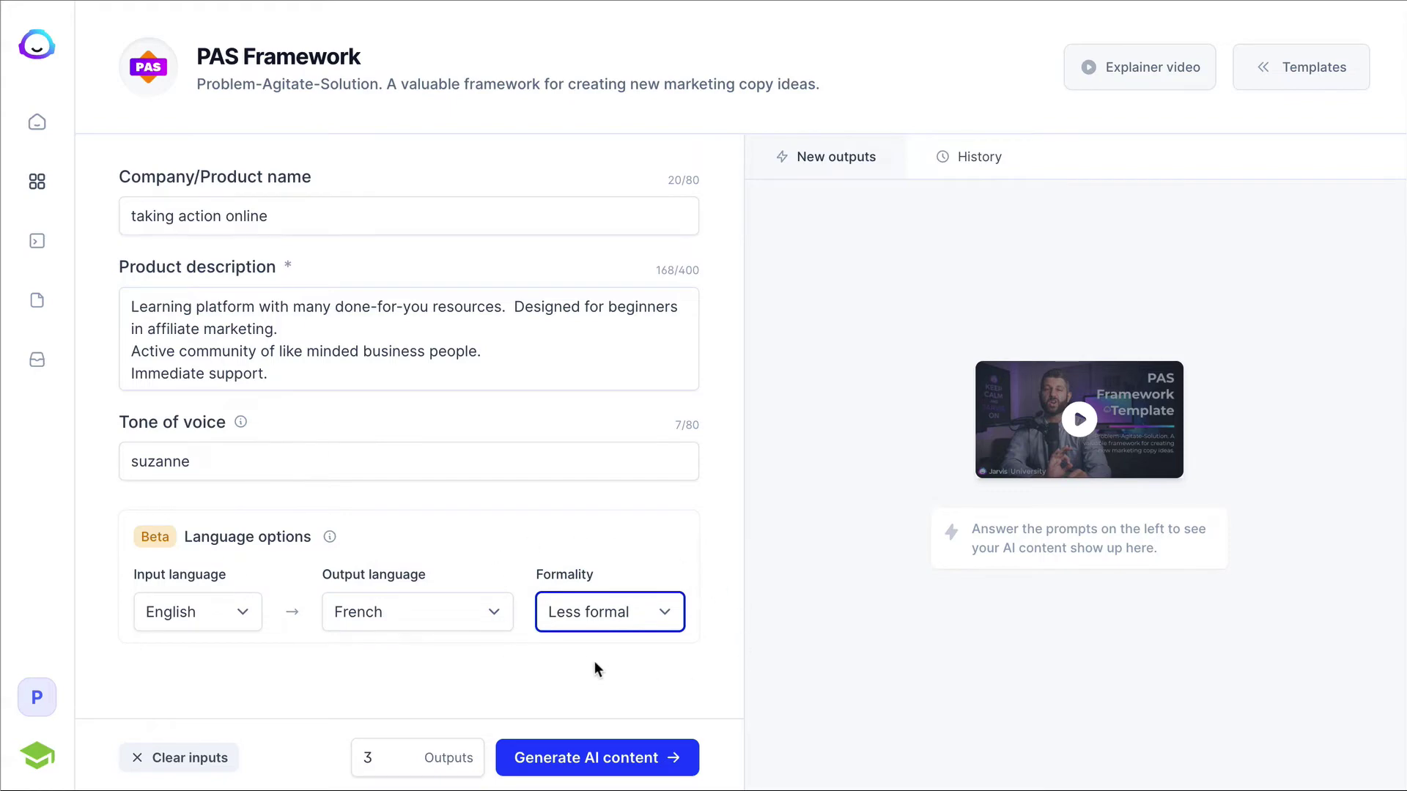
# Step: Generate 3 less formal French PAS outputs for taking action online and read through all of them
pyautogui.click(597, 757)
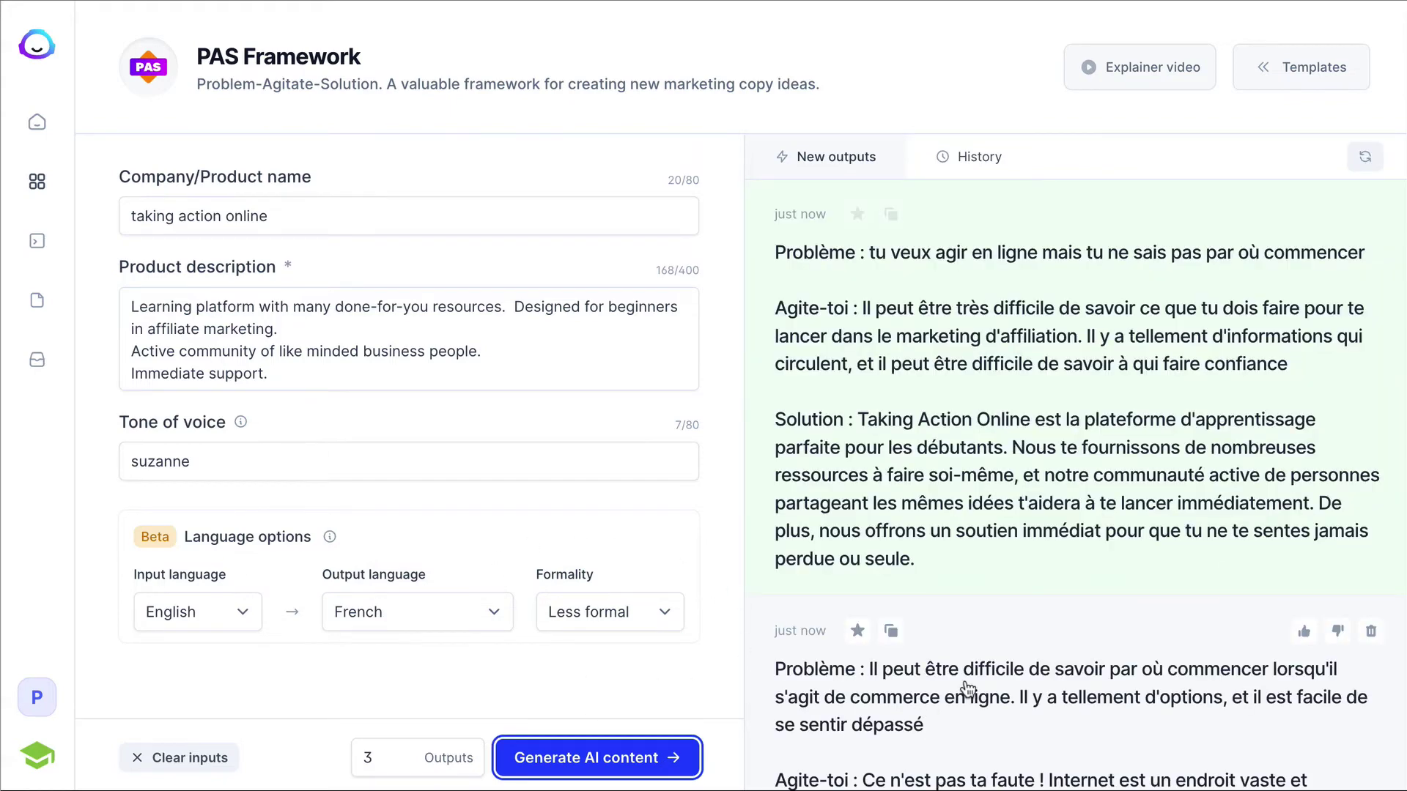
pyautogui.scroll(-5, 968, 688)
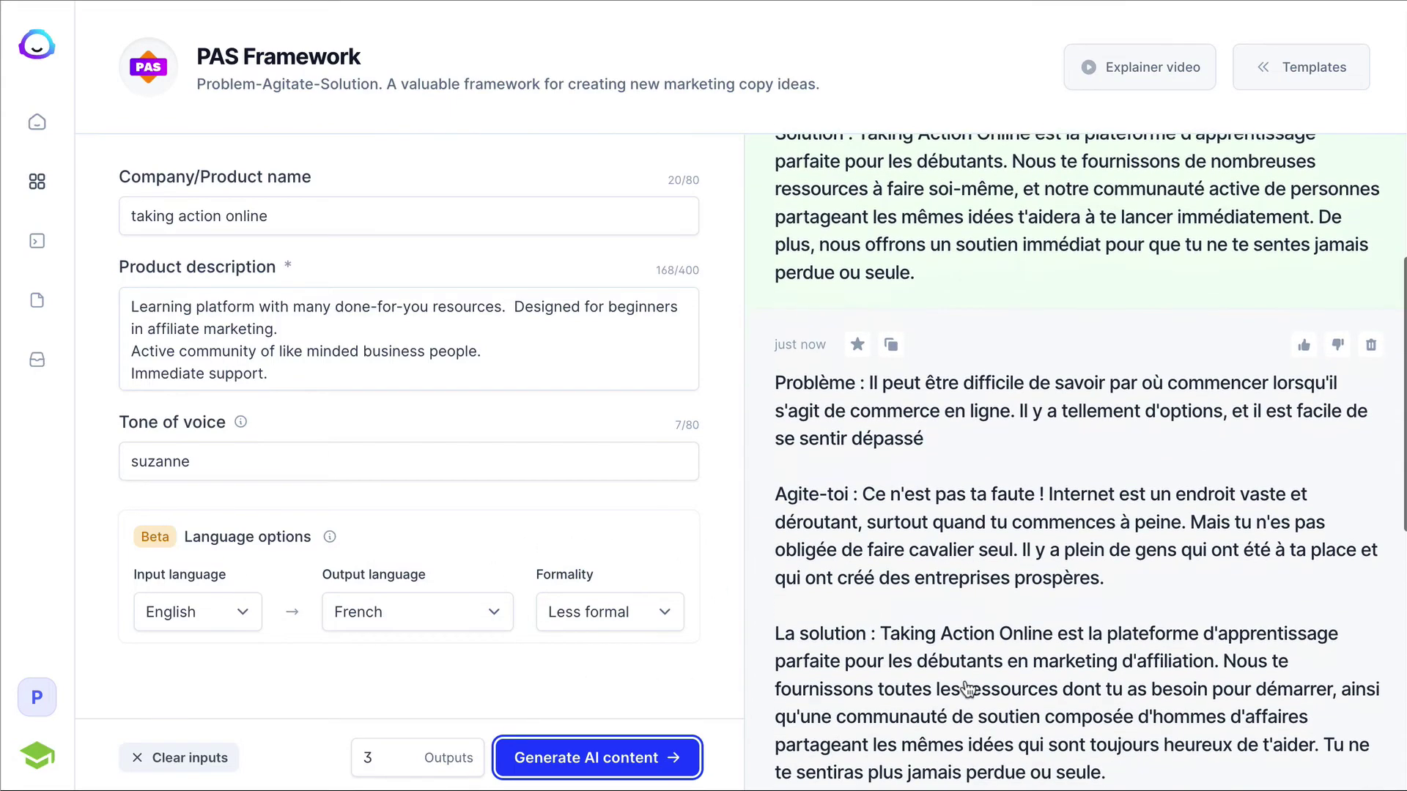
pyautogui.scroll(-4, 967, 689)
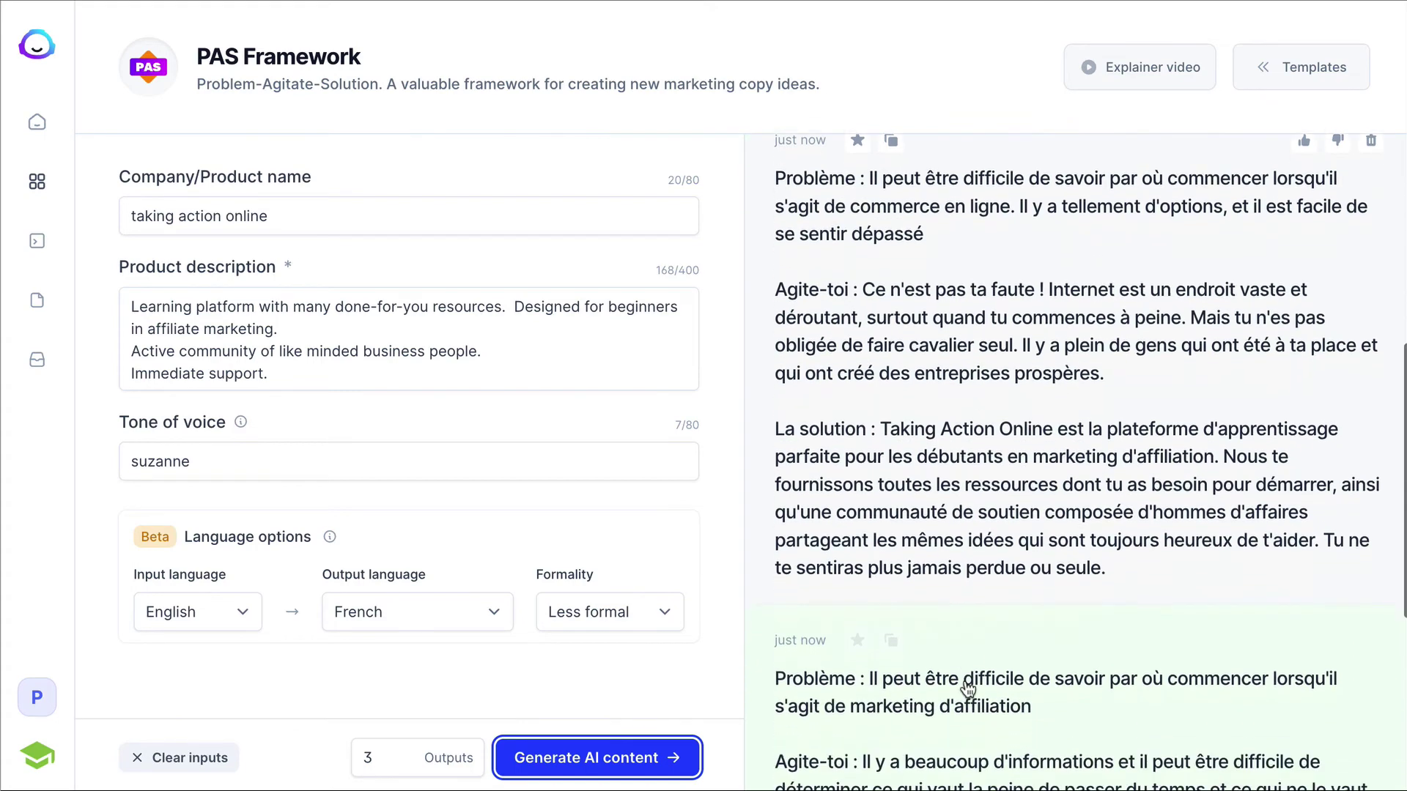
pyautogui.scroll(-2, 967, 689)
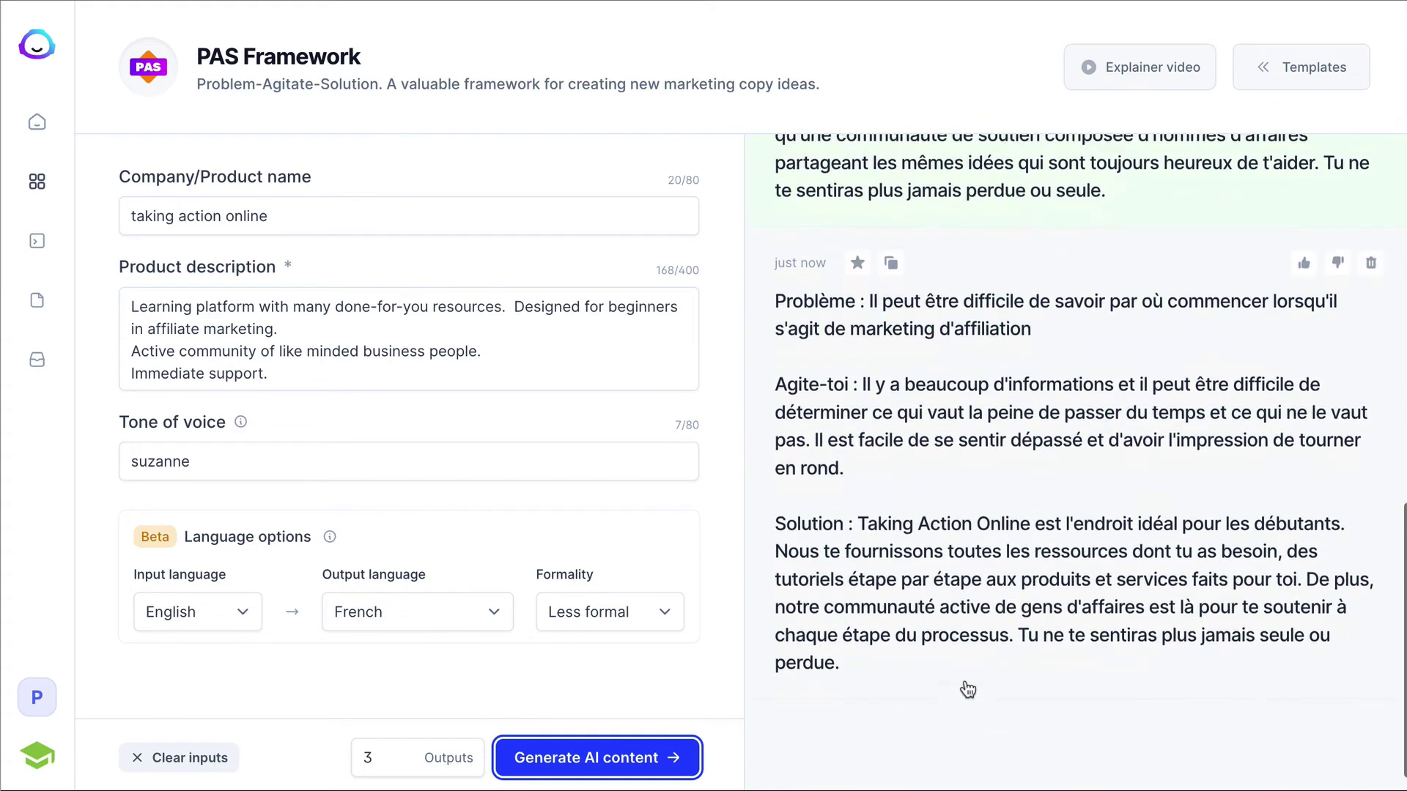
pyautogui.scroll(7, 967, 689)
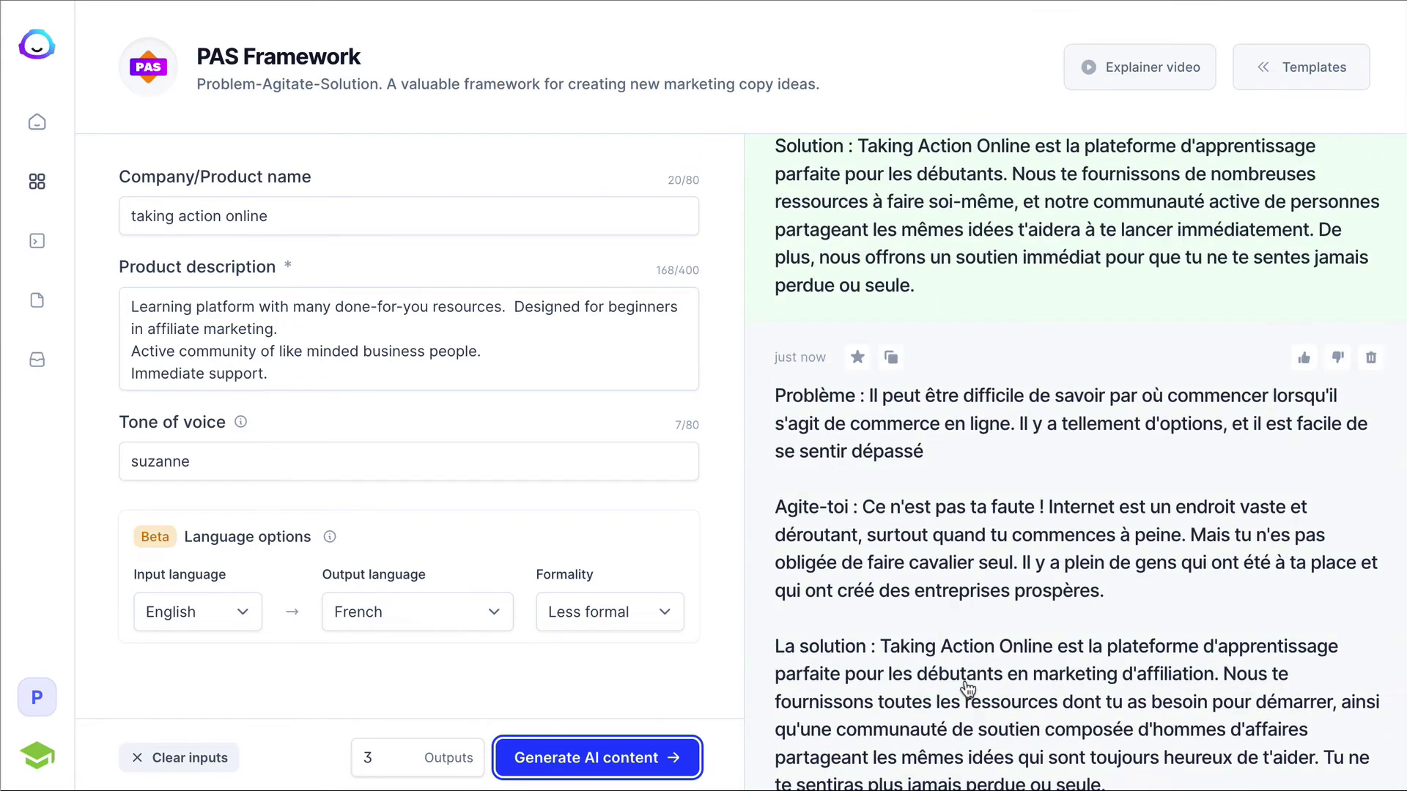
pyautogui.scroll(4, 968, 689)
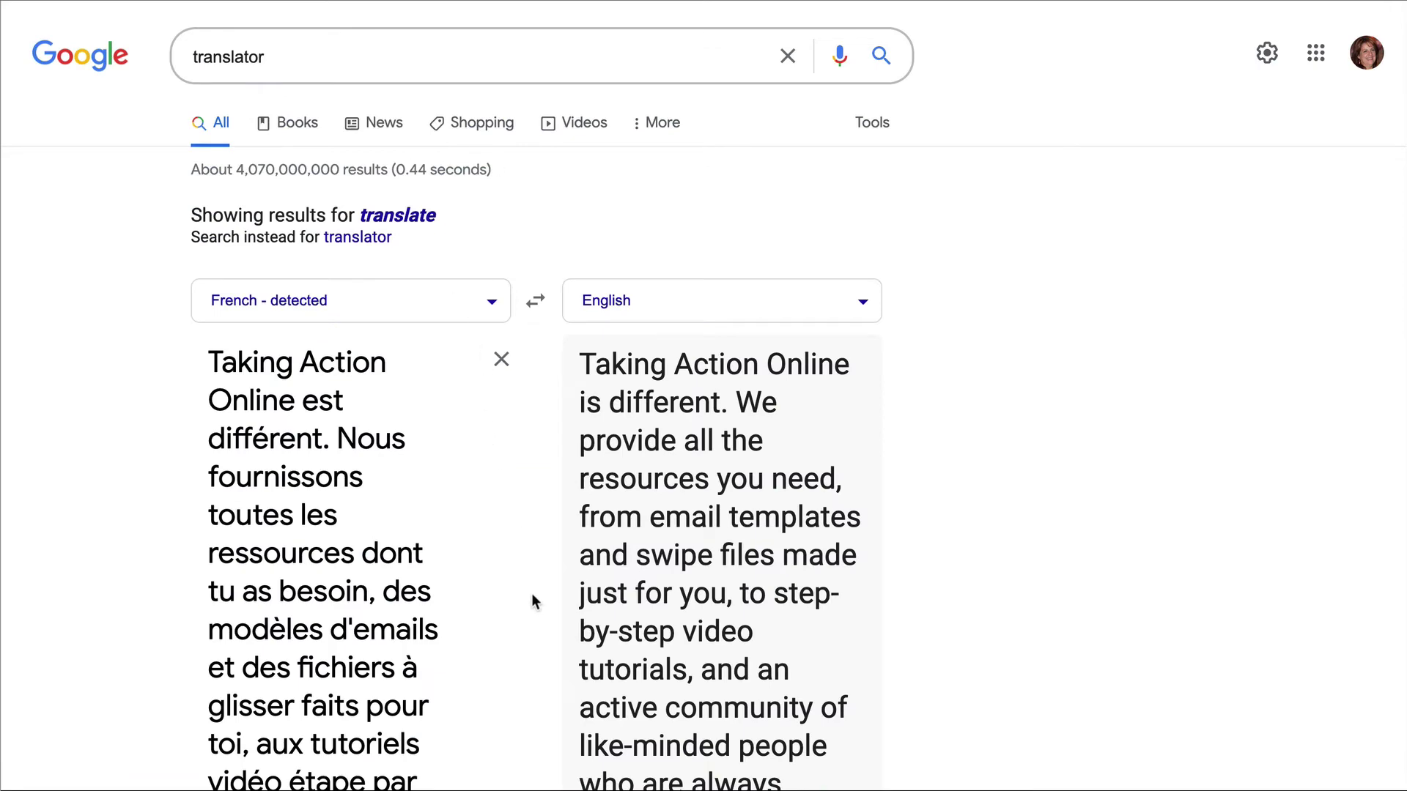
# Step: Switch to the Google translator page and read the English translation of the French Taking Action Online copy
pyautogui.scroll(-1, 532, 595)
pyautogui.scroll(-5, 532, 599)
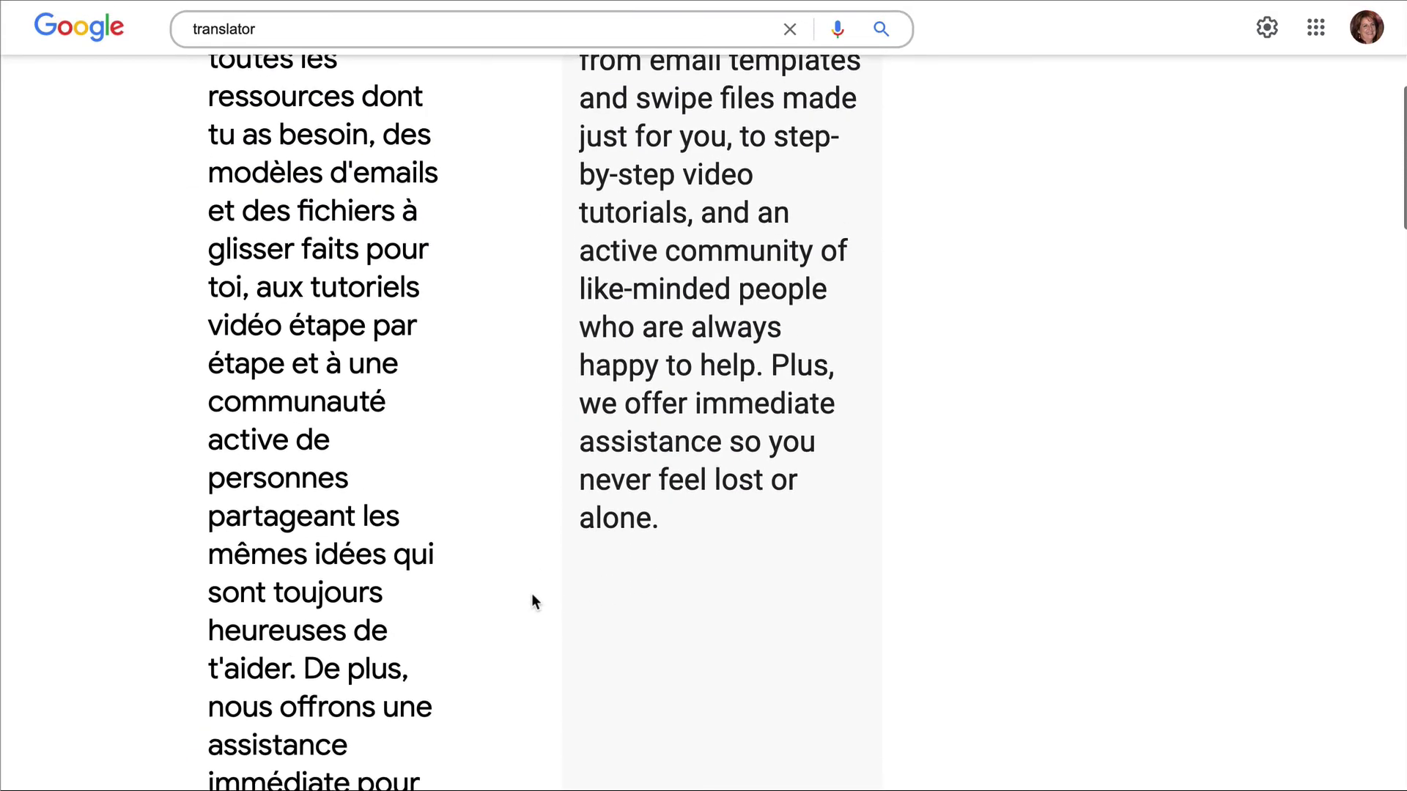
pyautogui.scroll(3, 532, 598)
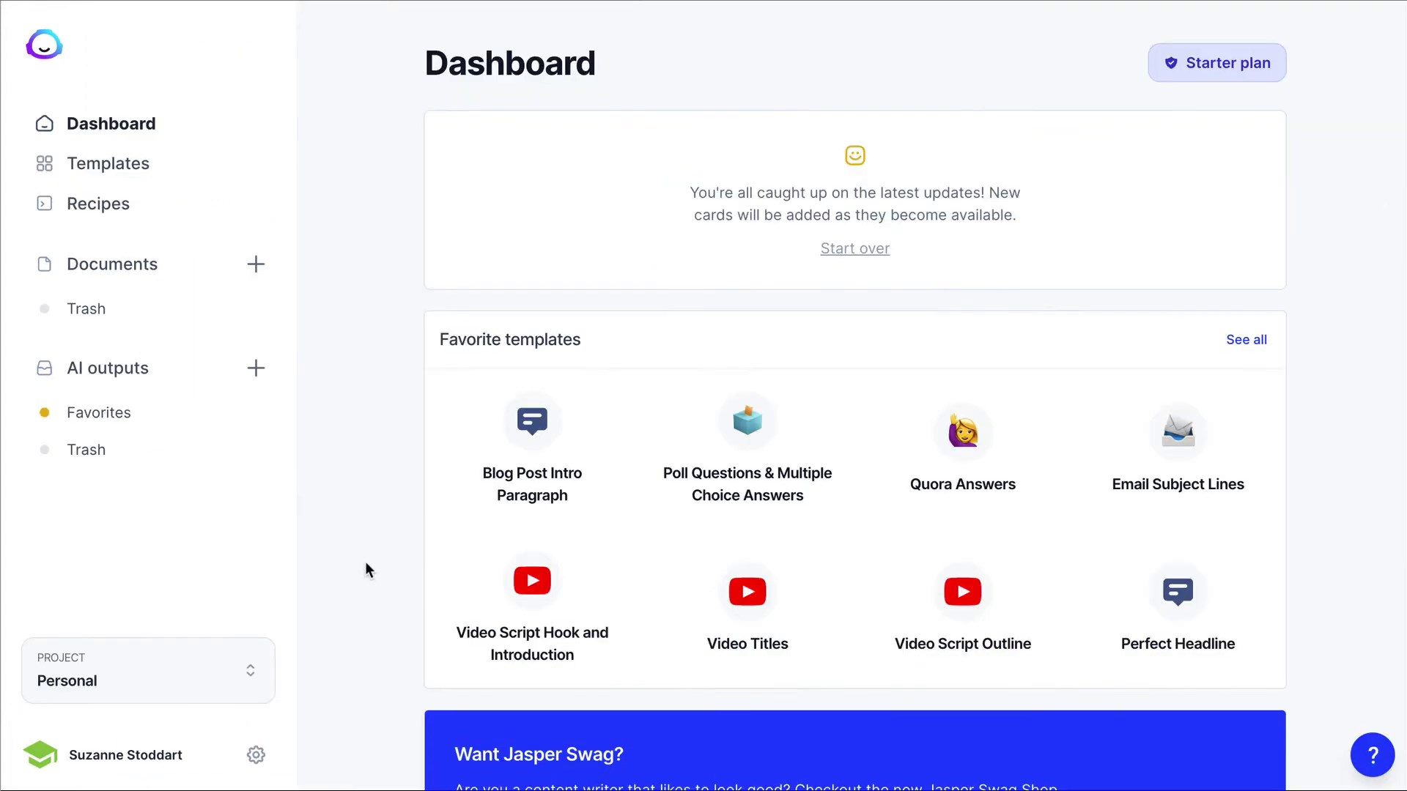
pyautogui.scroll(-2, 366, 563)
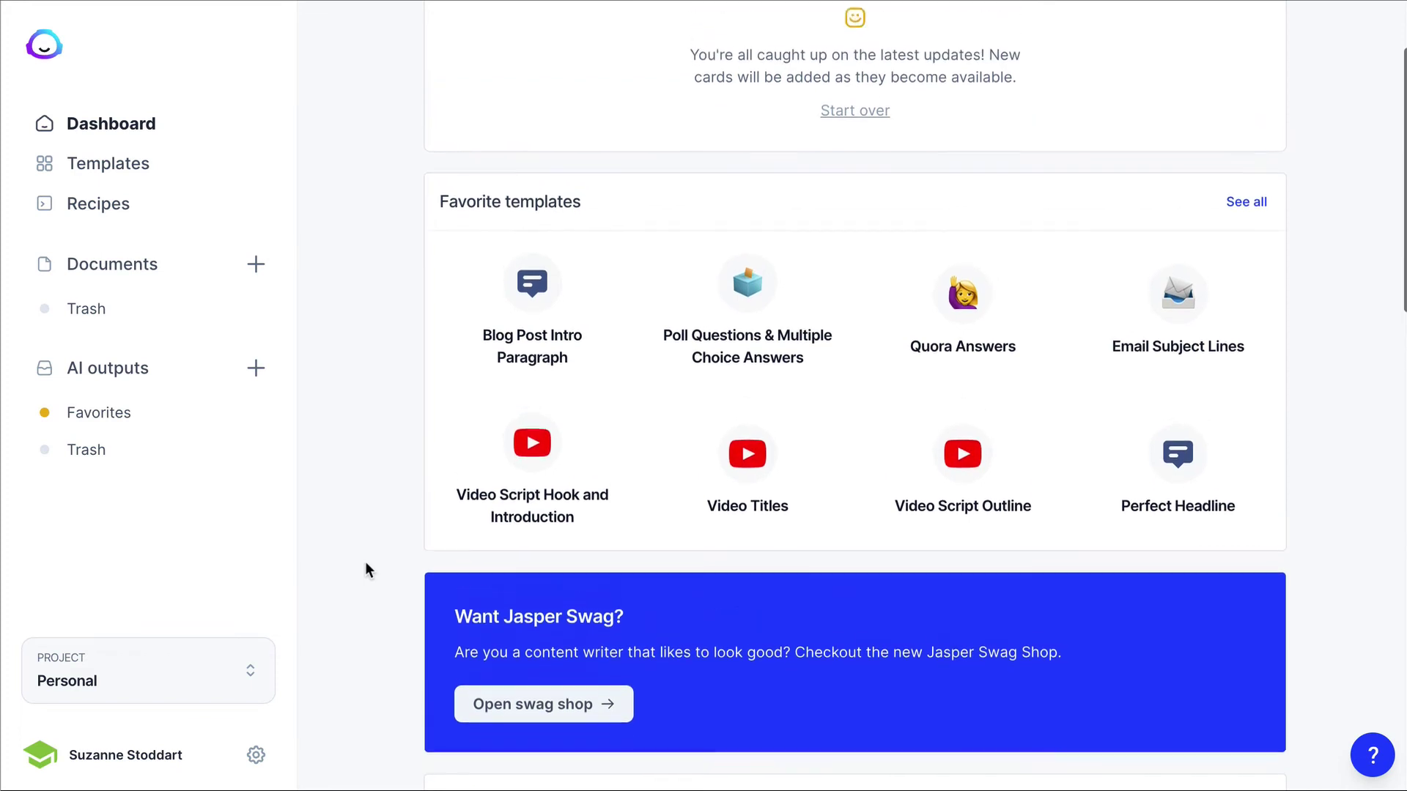
pyautogui.scroll(1, 366, 563)
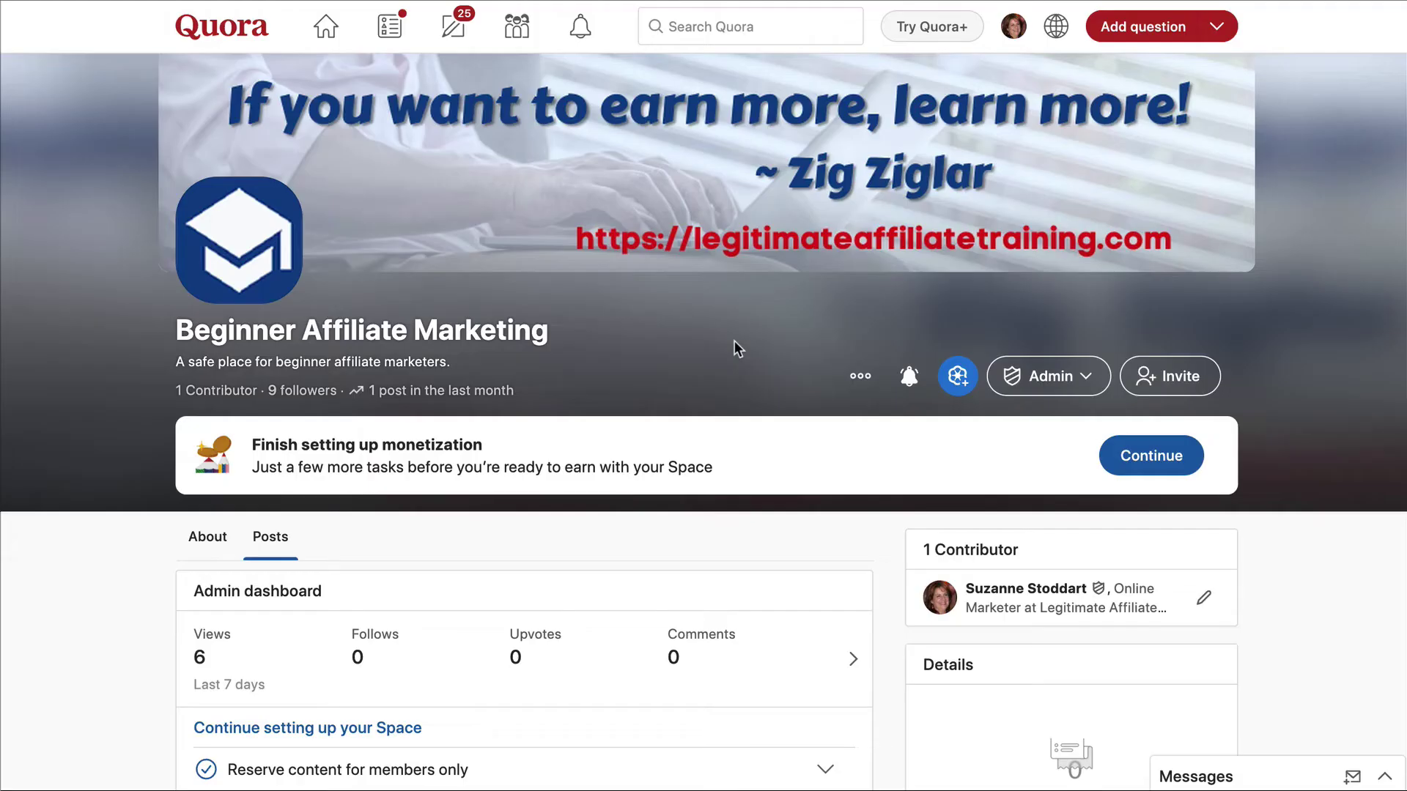
# Step: Switch to the Beginner Affiliate Marketing space on Quora, expand the post "How Long Does It Take To Make Money Online?" and read it to the end
pyautogui.scroll(-6, 734, 342)
pyautogui.scroll(-7, 735, 342)
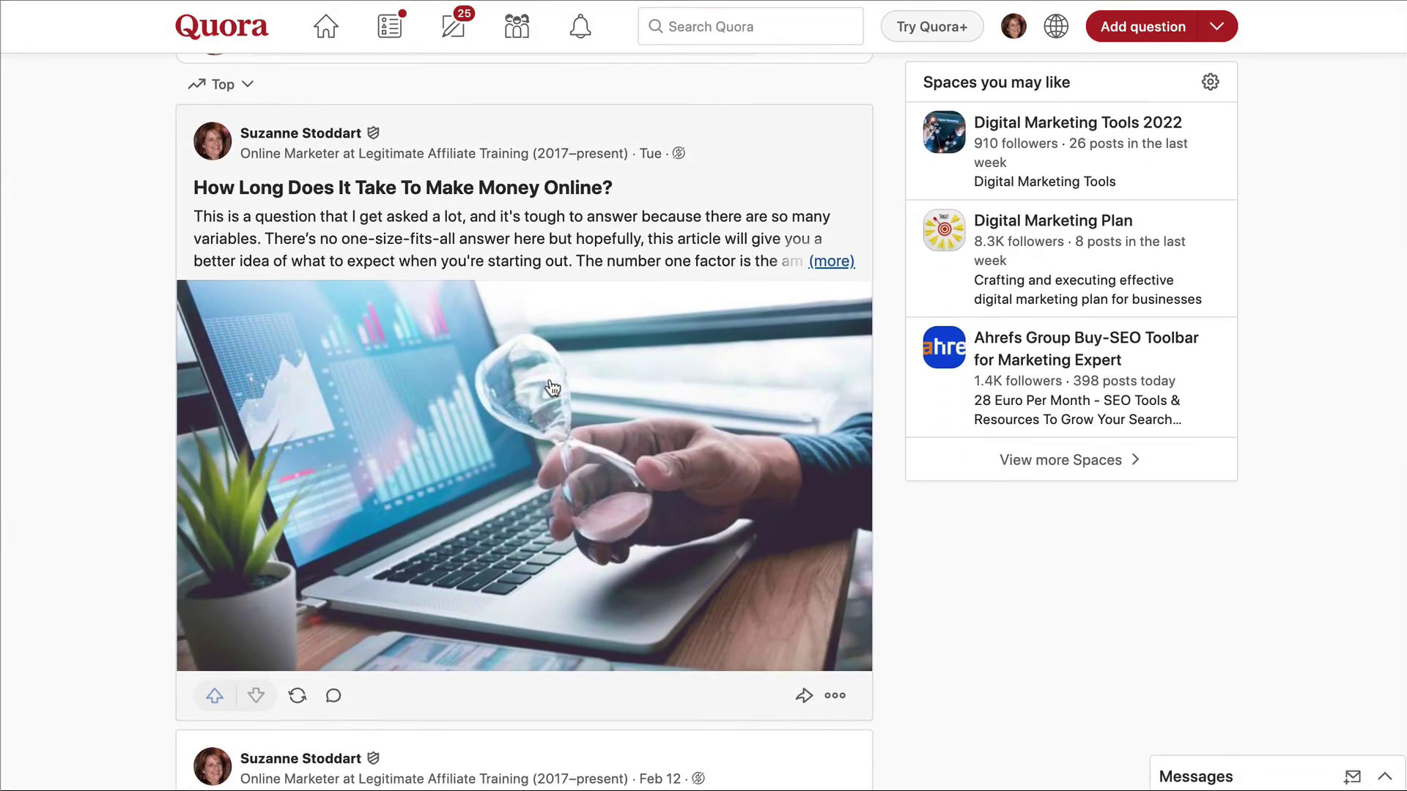
pyautogui.click(552, 389)
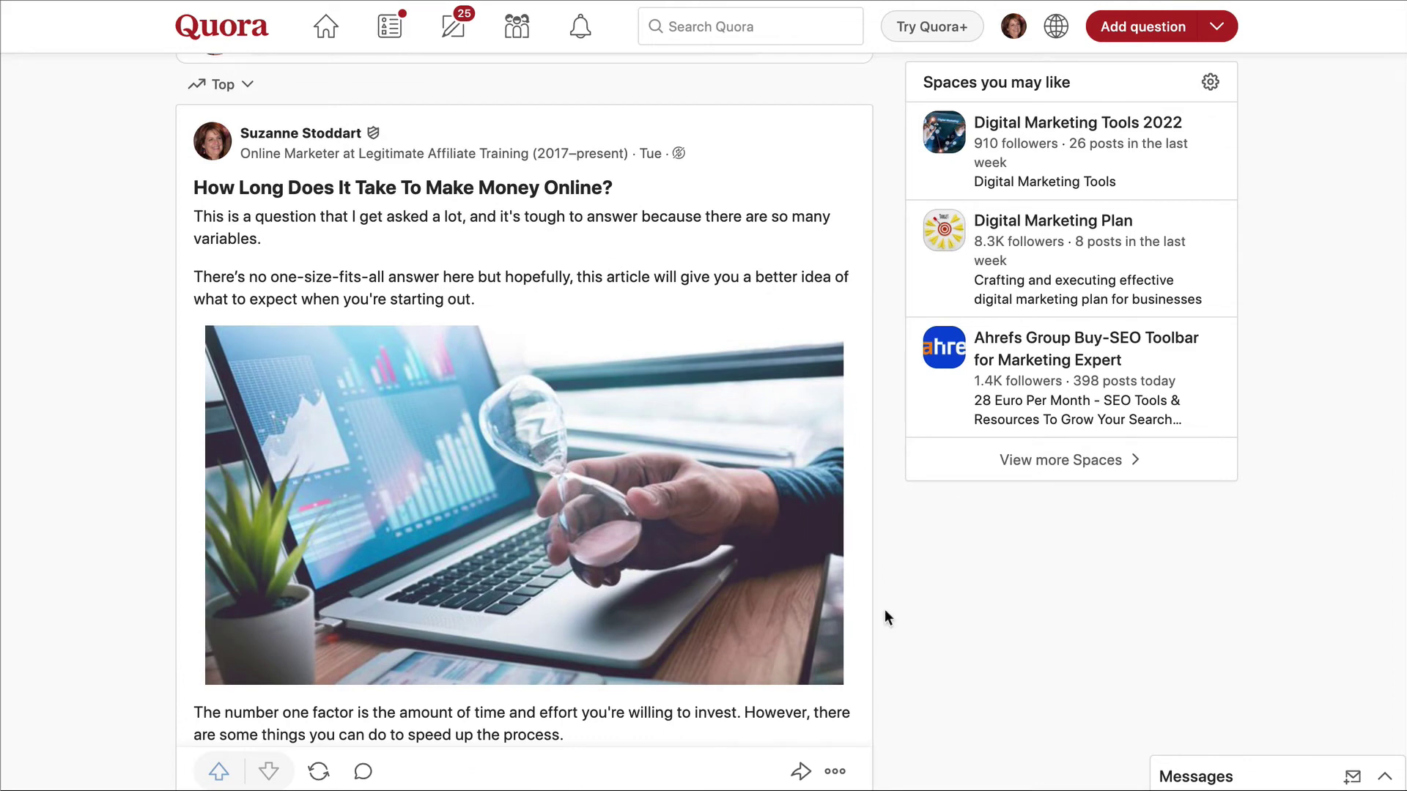
pyautogui.scroll(-6, 886, 610)
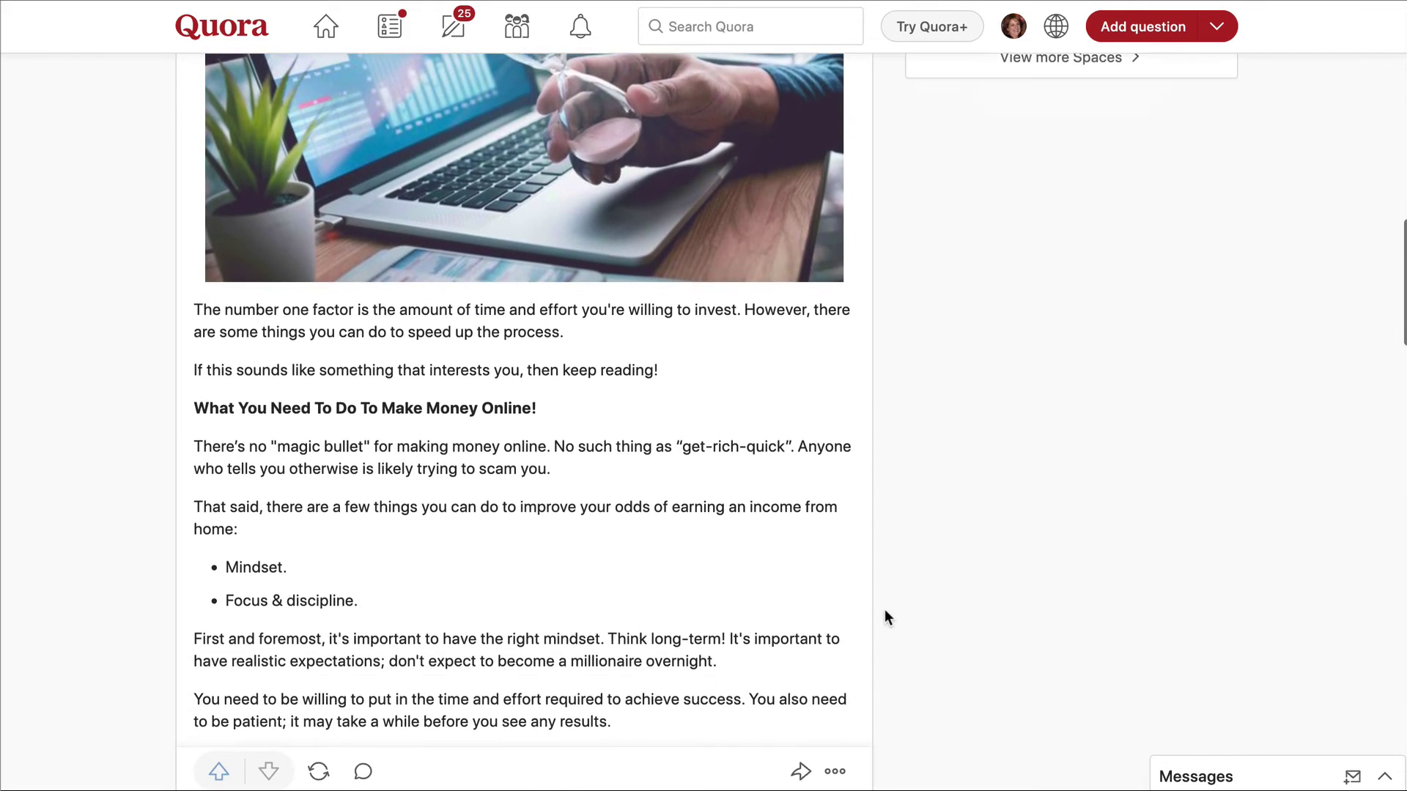
pyautogui.scroll(-2, 886, 609)
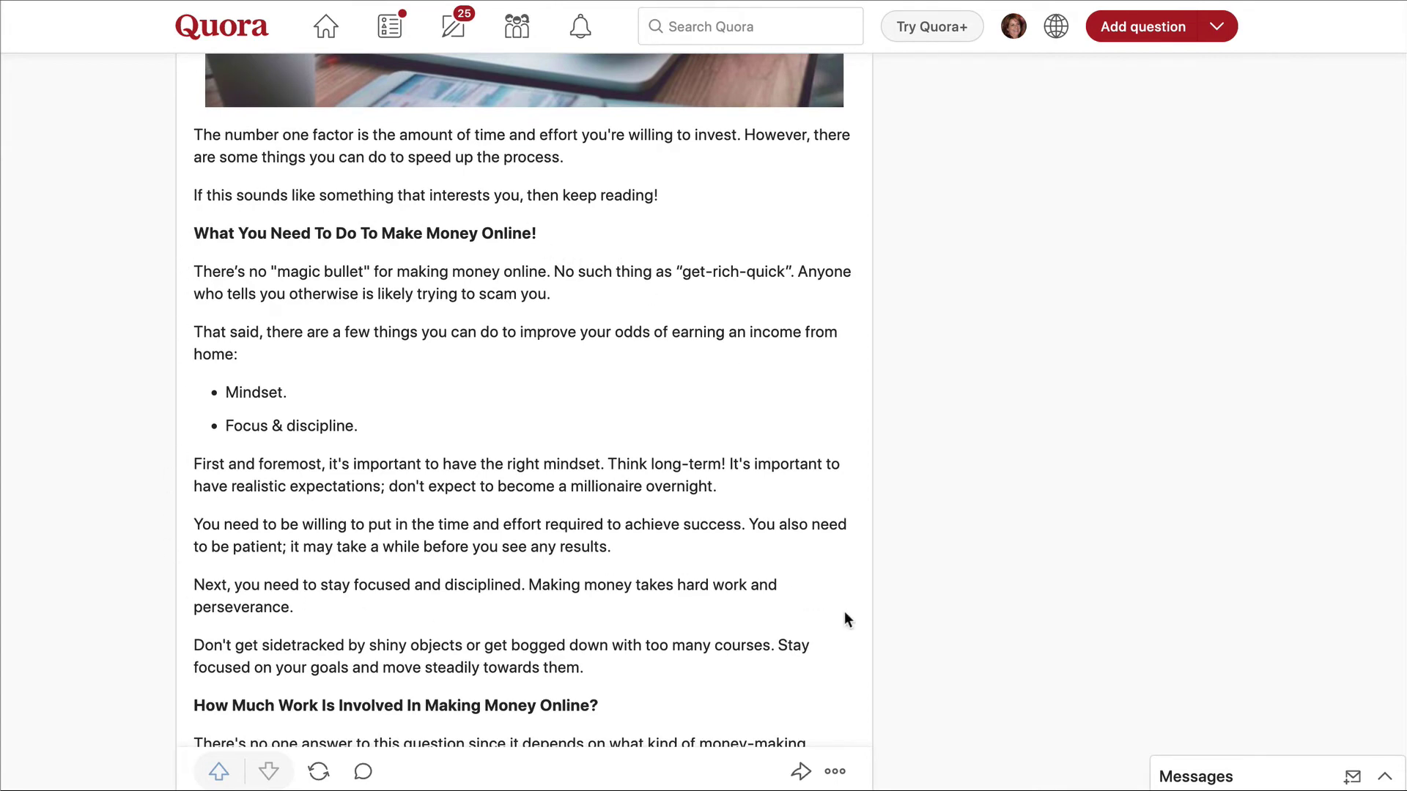
pyautogui.scroll(-7, 845, 614)
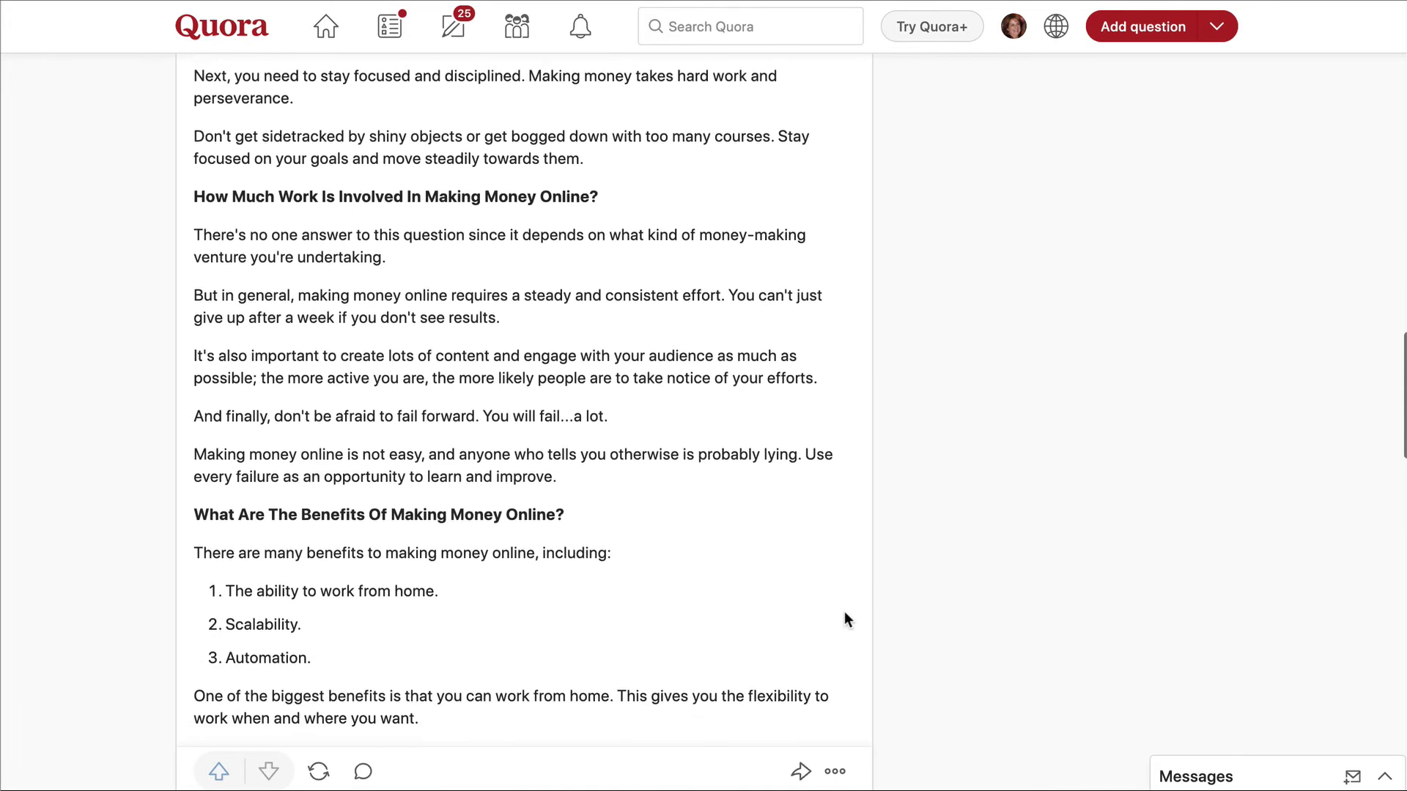
pyautogui.scroll(-2, 844, 619)
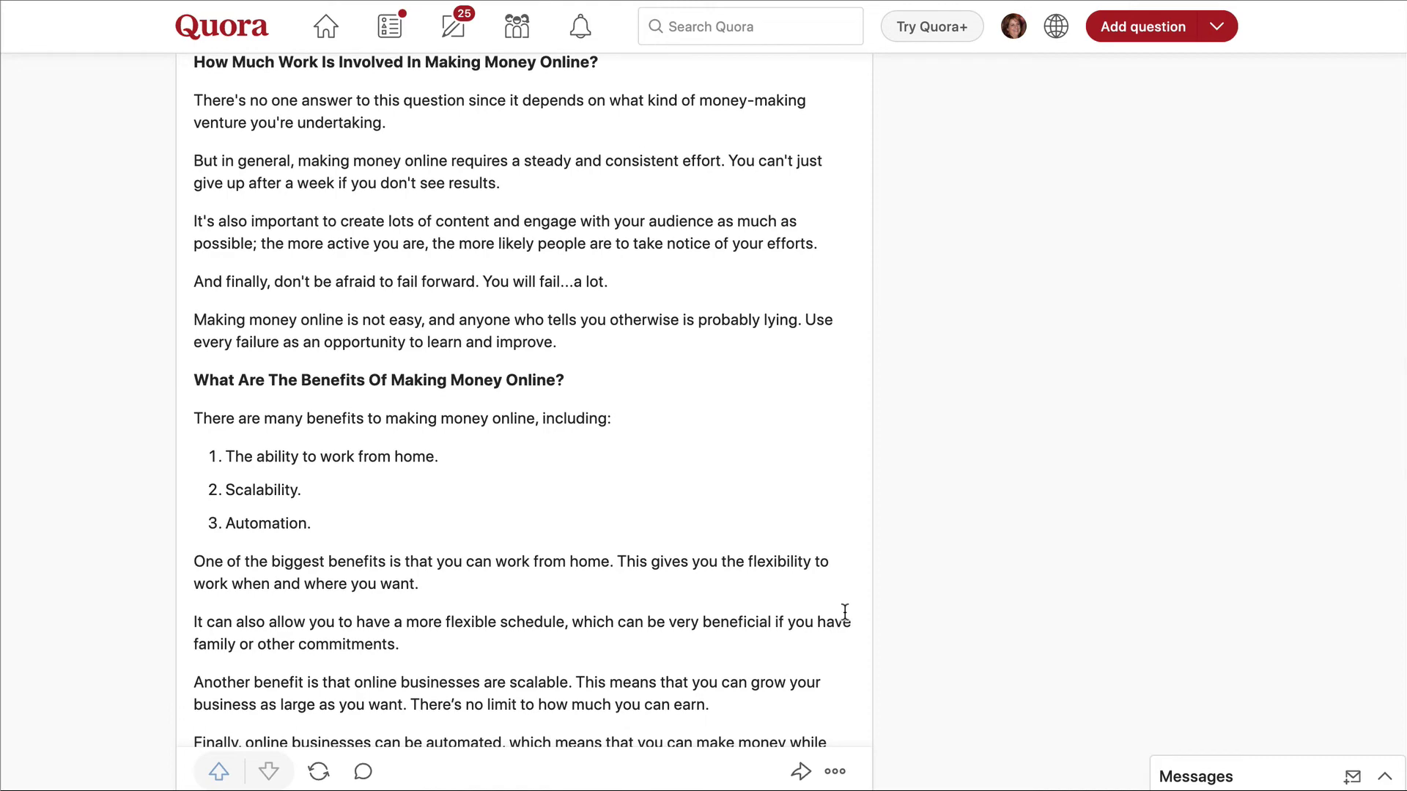
pyautogui.scroll(-8, 845, 612)
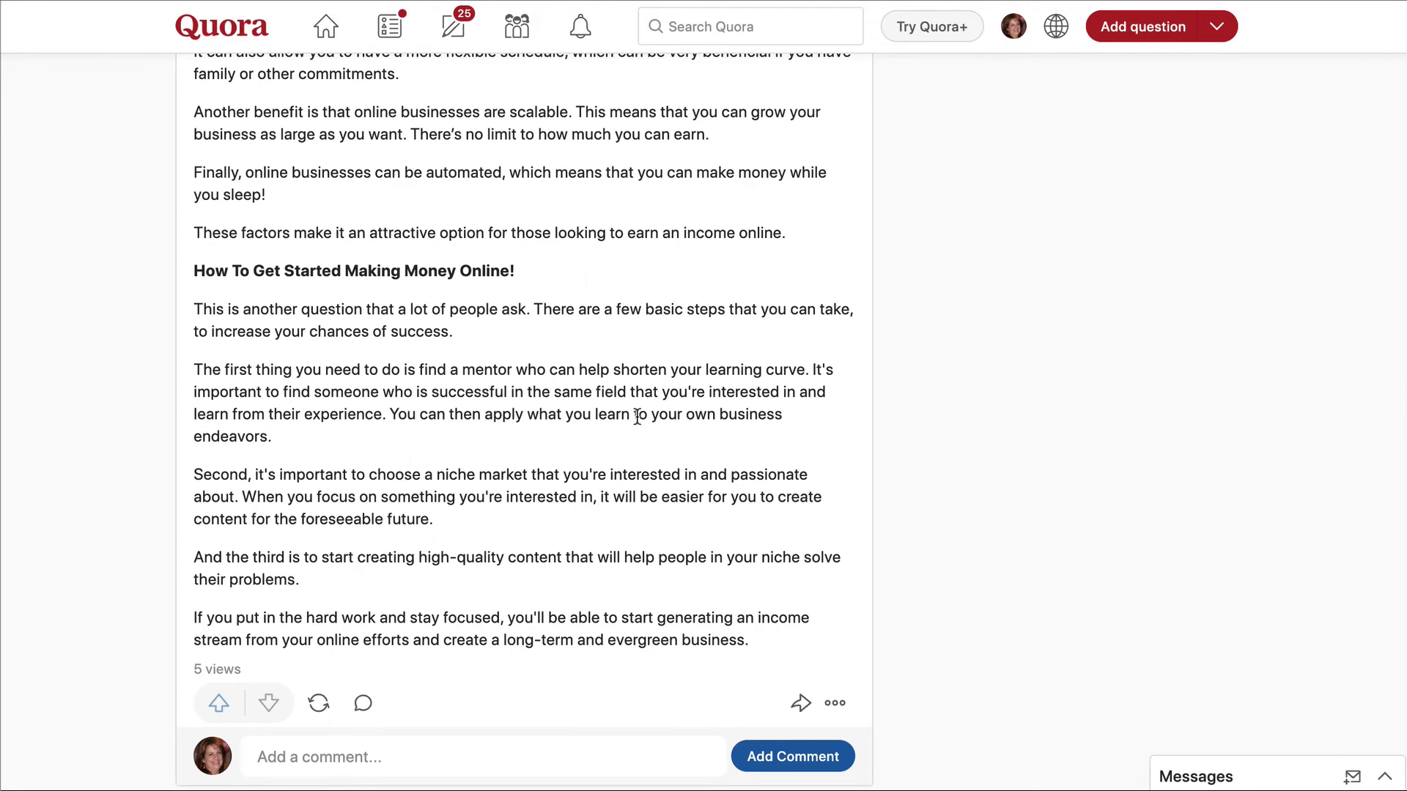
# Step: Review the Quora post's sections again, from "What You Need To Do To Make Money Online!" to "How To Get Started Making Money Online!"
pyautogui.scroll(4, 636, 424)
pyautogui.scroll(10, 635, 423)
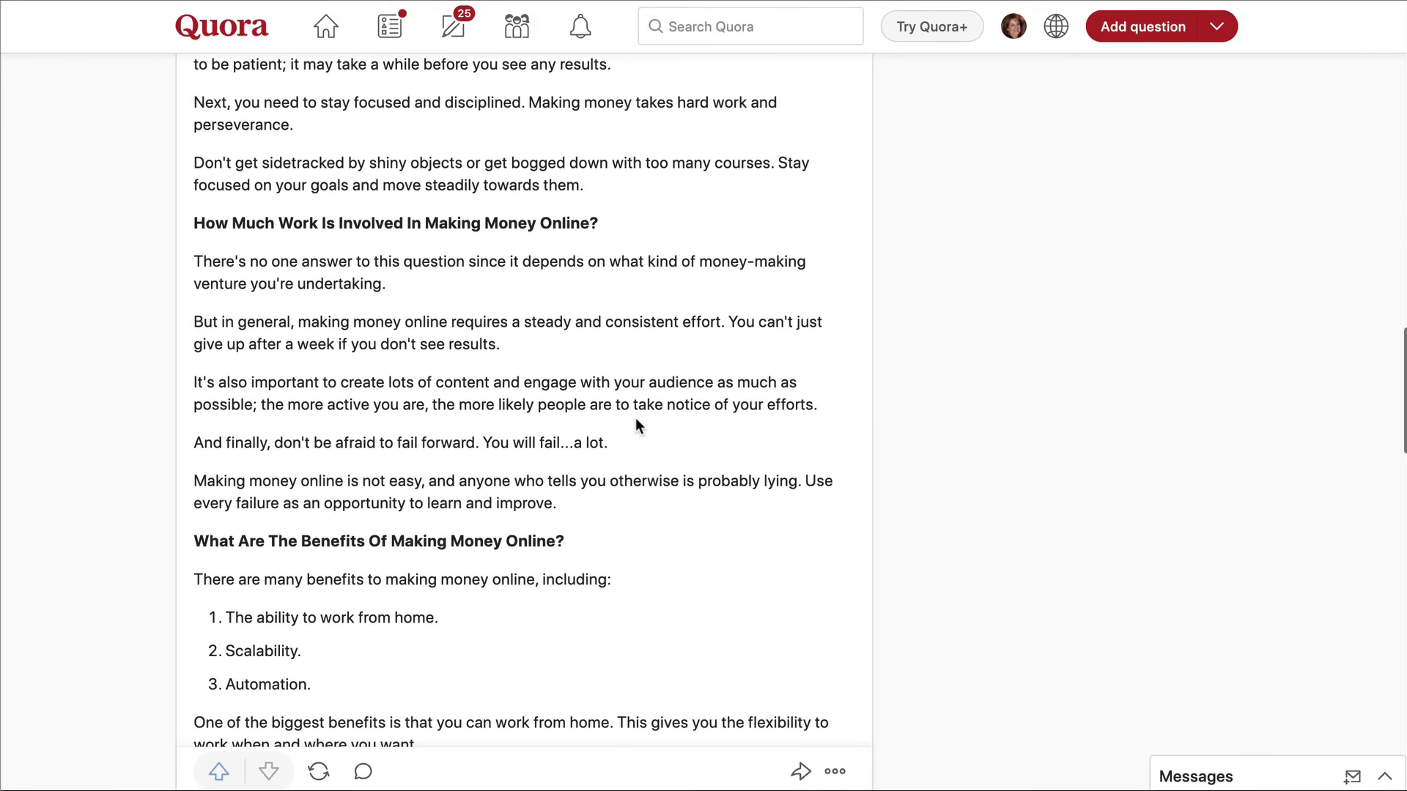
pyautogui.scroll(6, 636, 423)
pyautogui.scroll(-3, 636, 424)
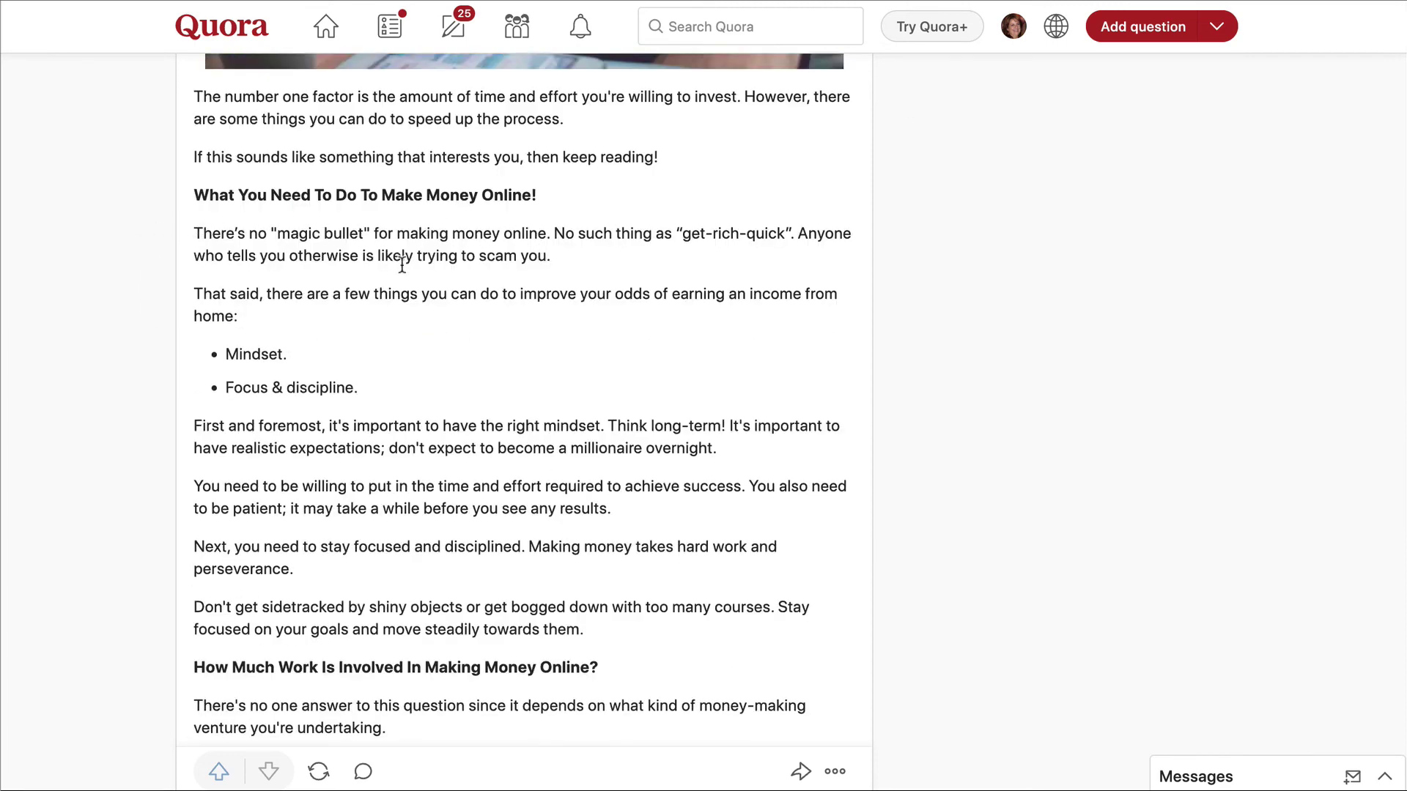
pyautogui.scroll(-10, 313, 455)
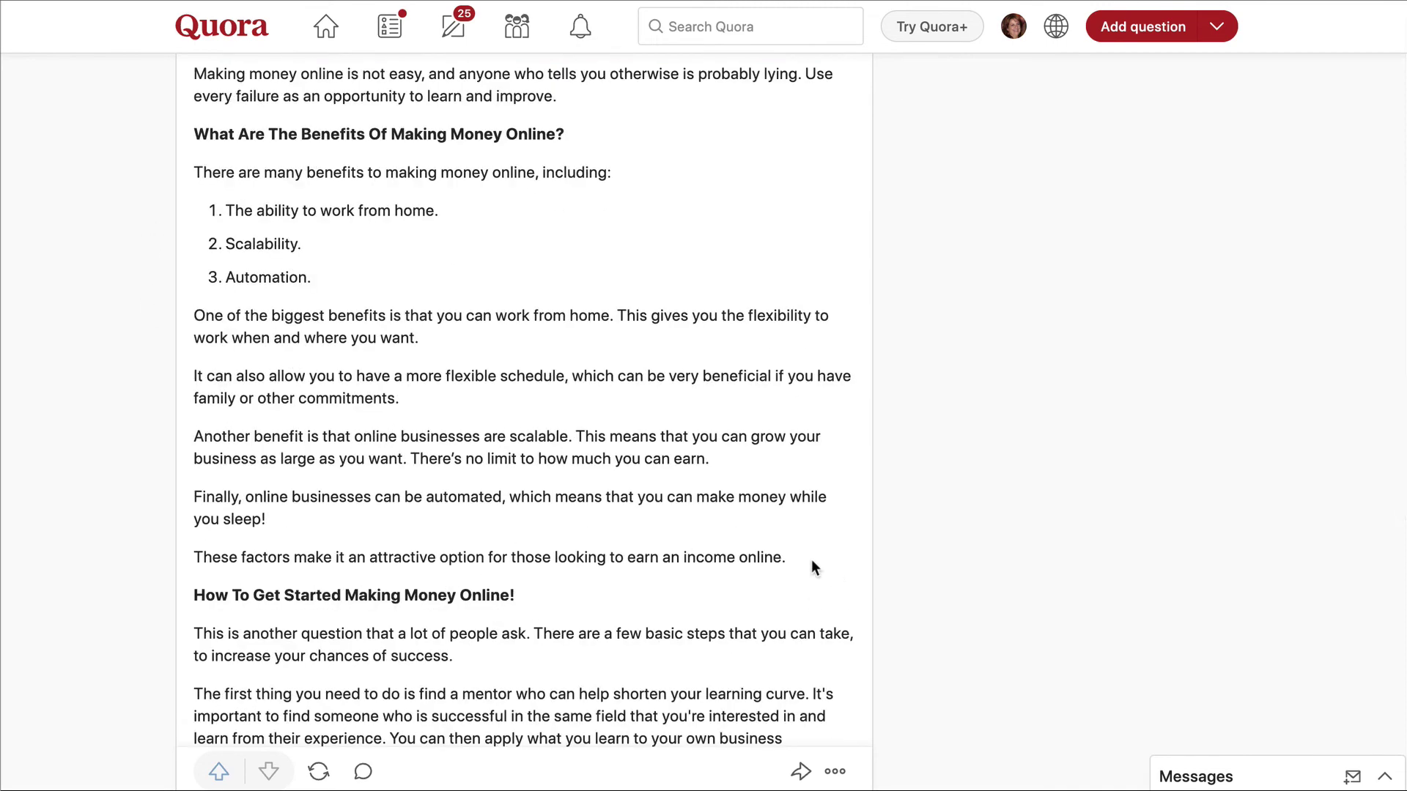
# Step: Switch to the SmallSEOTools Plagiarism Checker and find the results for the checked article text
pyautogui.hotkey('ctrl', 'Tab')
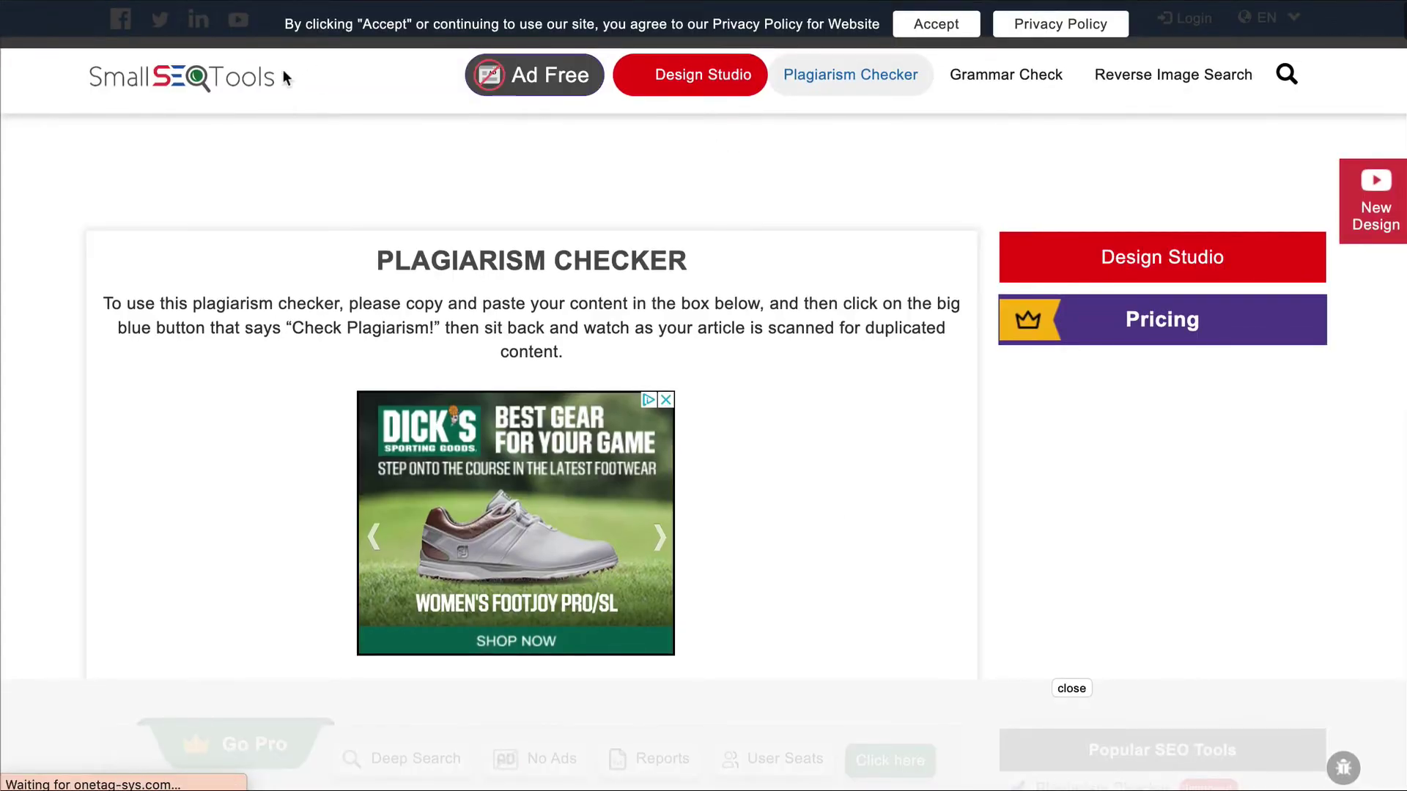
pyautogui.scroll(-6, 248, 449)
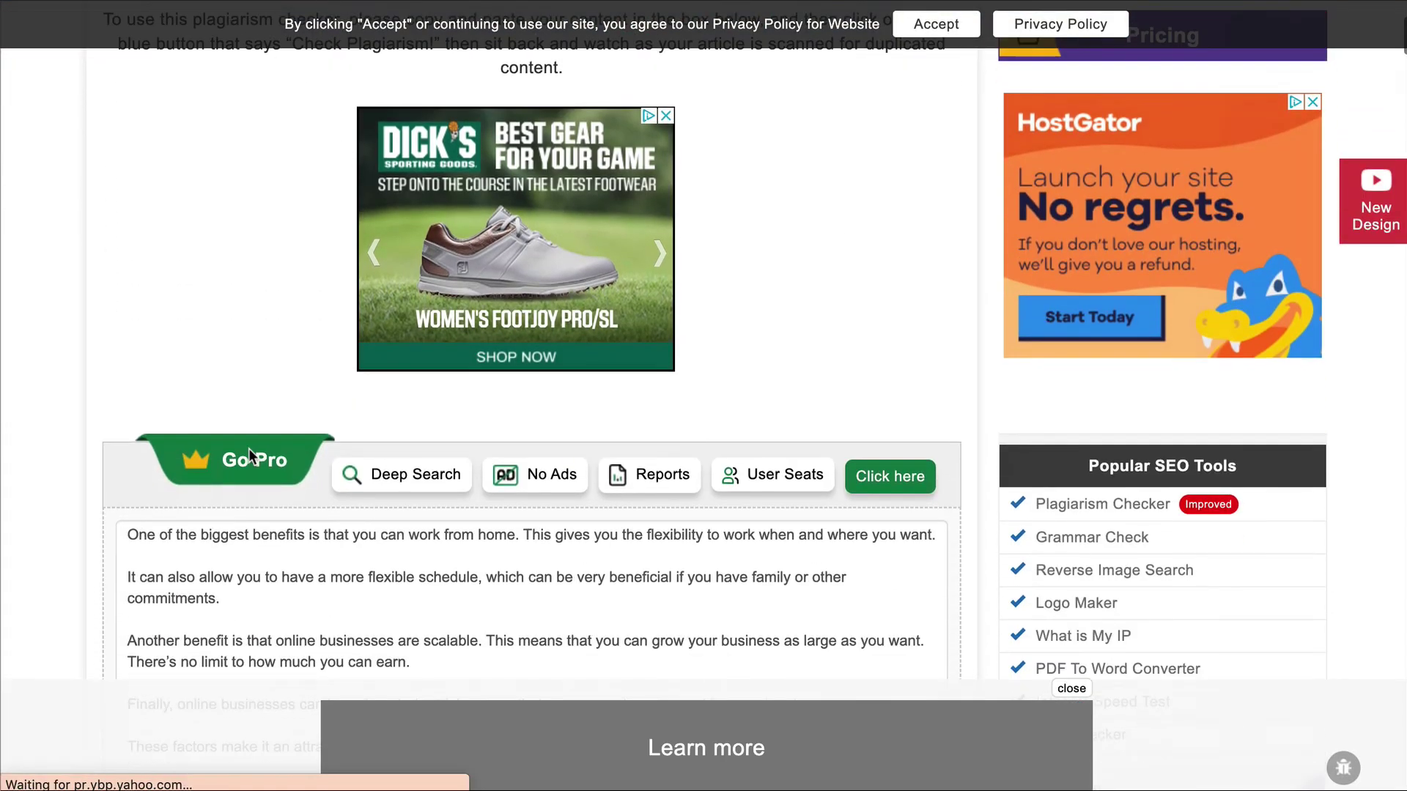
pyautogui.scroll(-3, 250, 455)
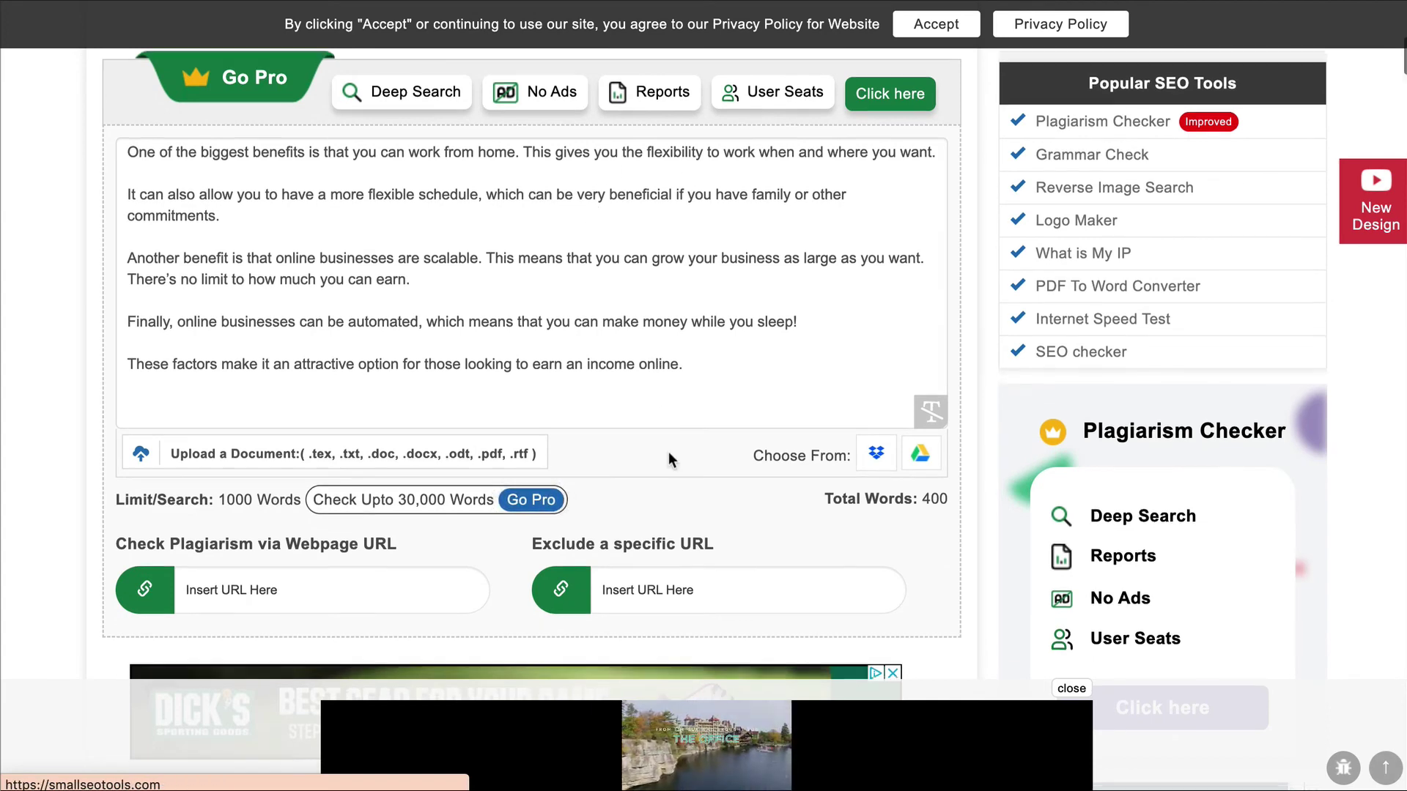
pyautogui.scroll(-5, 669, 452)
pyautogui.scroll(-10, 669, 452)
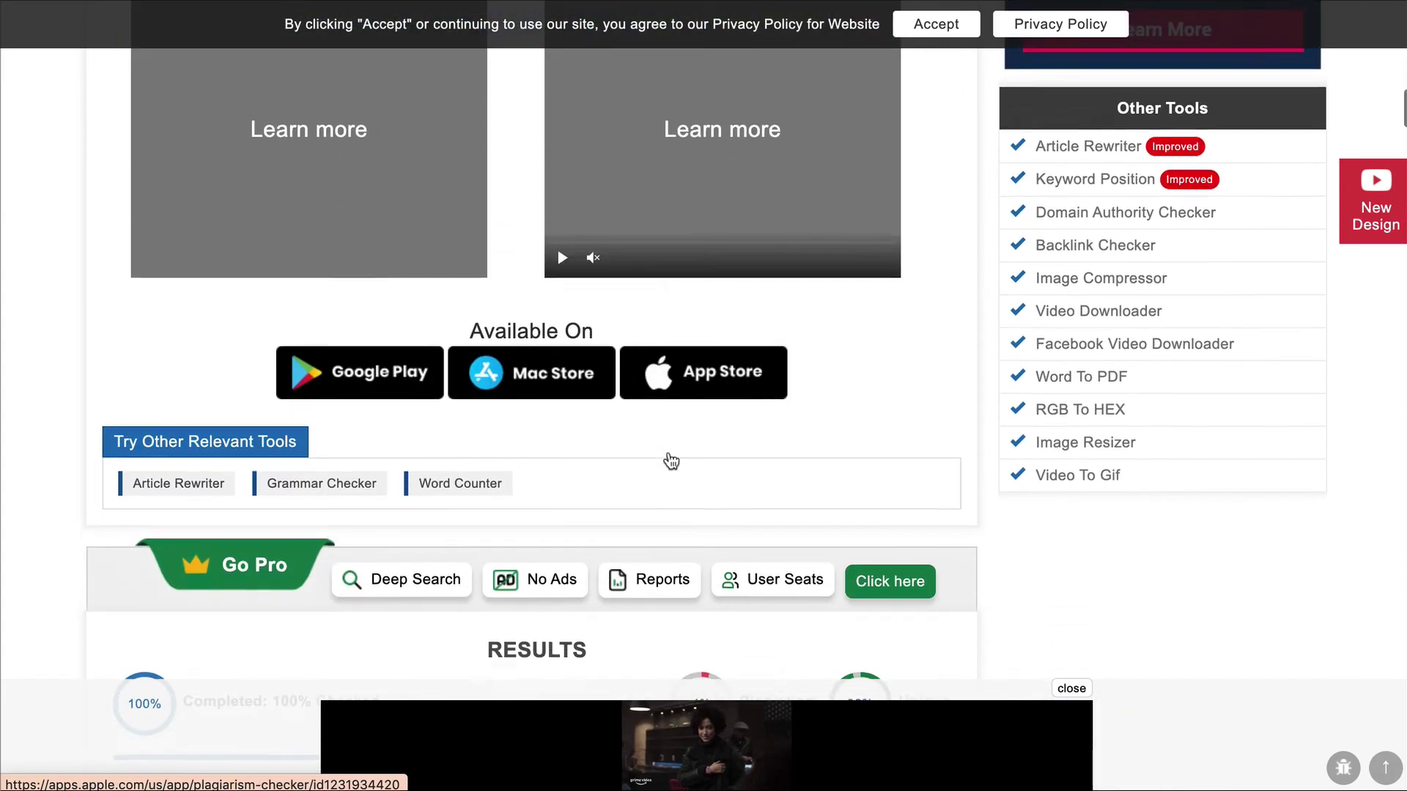
pyautogui.scroll(-5, 668, 453)
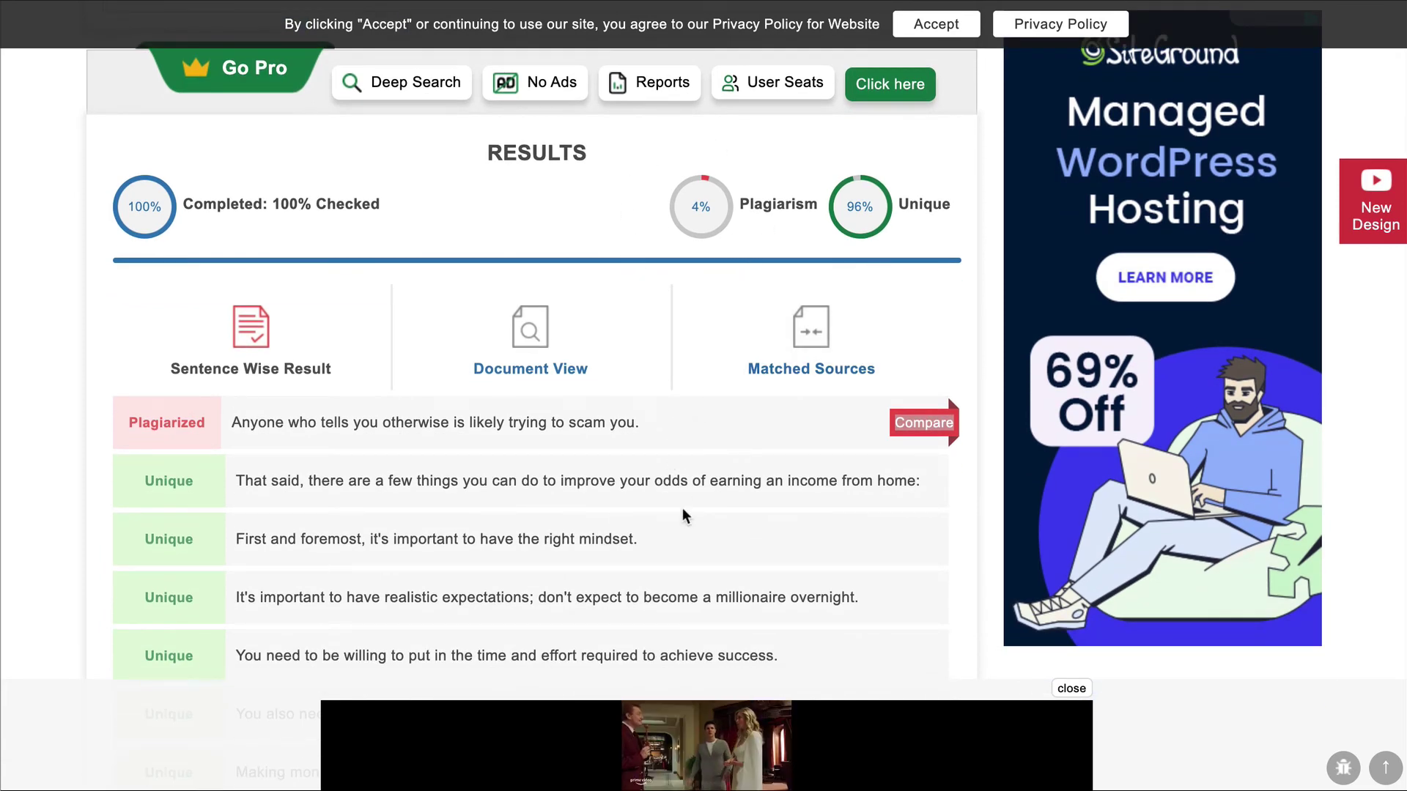
# Step: Examine the sentence-wise plagiarism results, including the comparison option for the sentence "Anyone who tells you otherwise is likely trying to scam you."
pyautogui.scroll(-3, 683, 513)
pyautogui.scroll(-10, 683, 513)
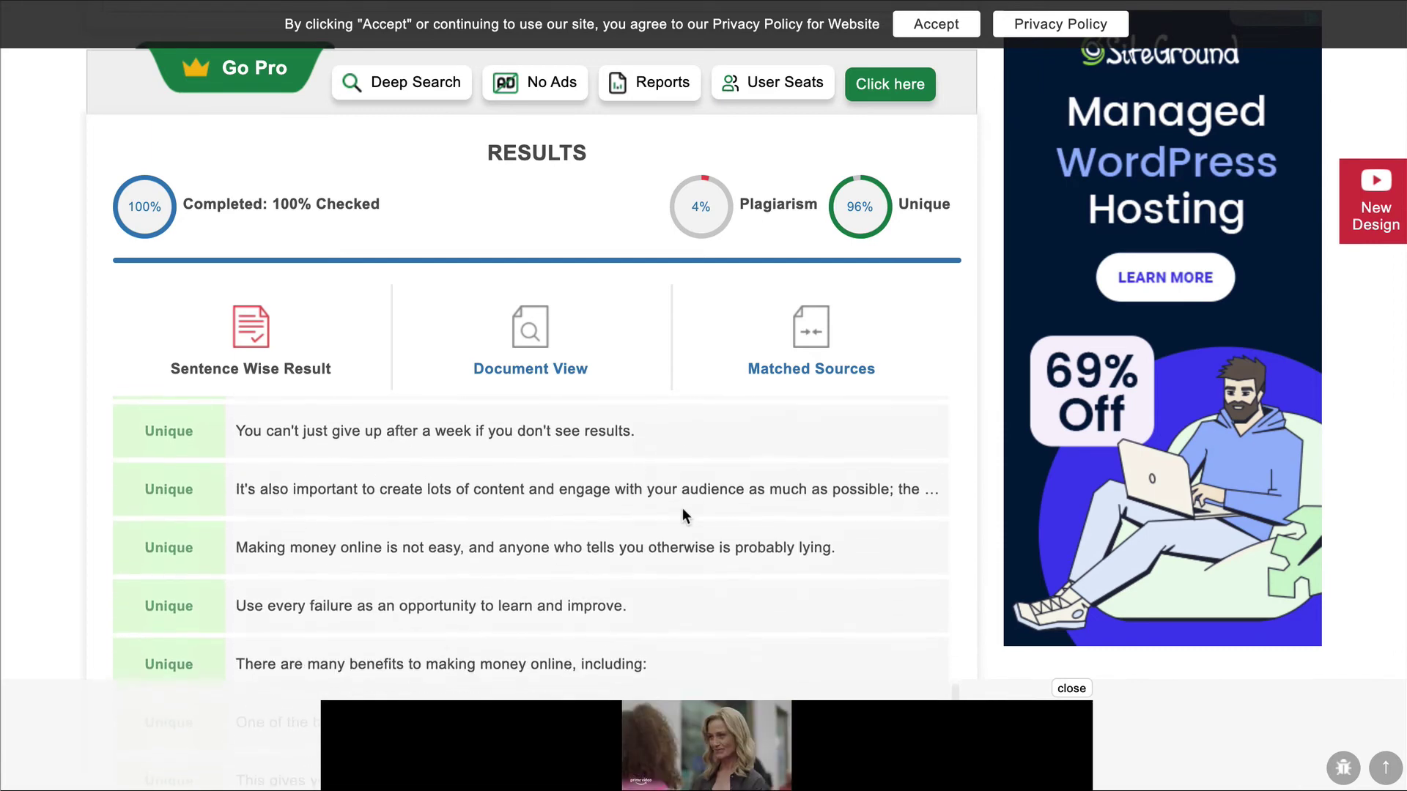
pyautogui.scroll(-5, 683, 517)
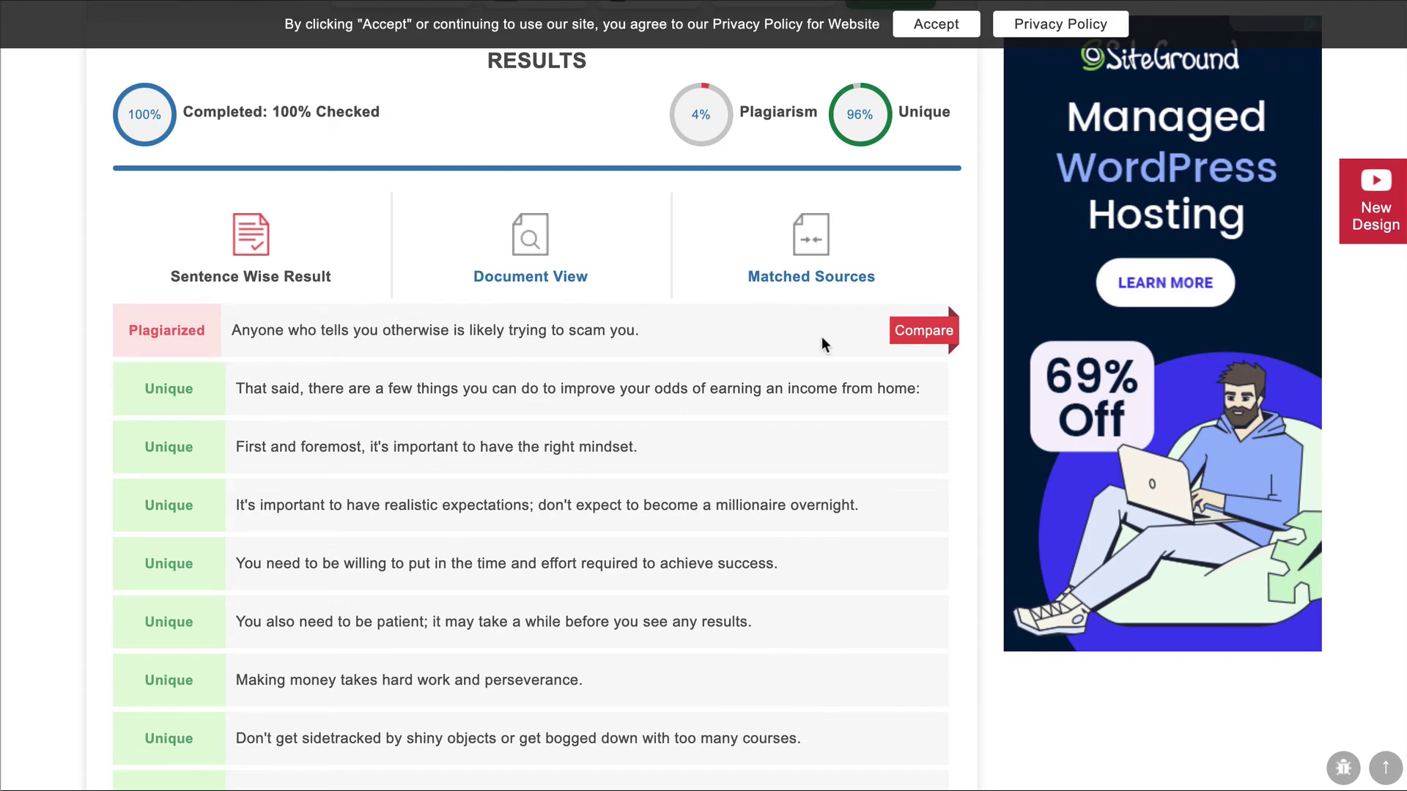
pyautogui.click(918, 330)
pyautogui.scroll(-1, 670, 469)
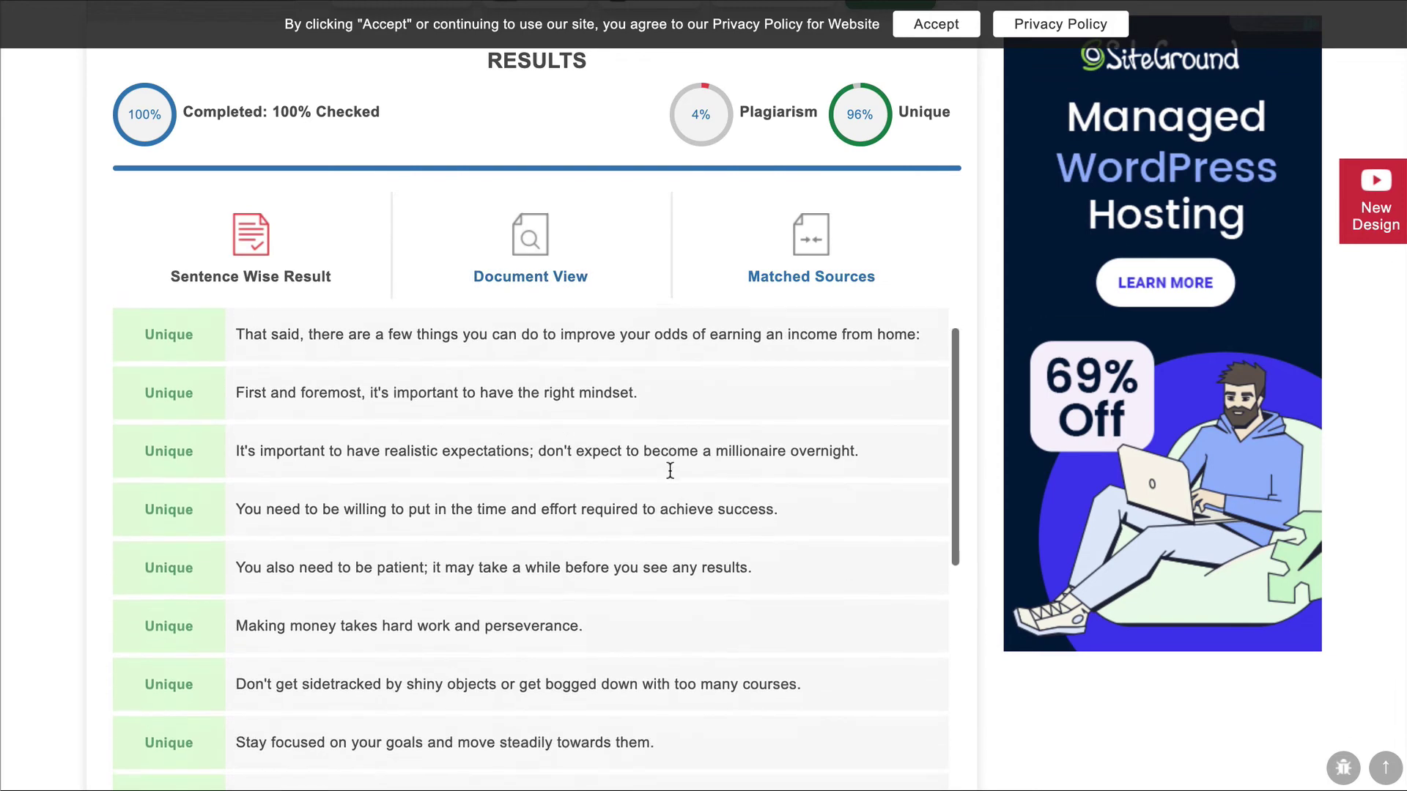
pyautogui.scroll(-7, 670, 469)
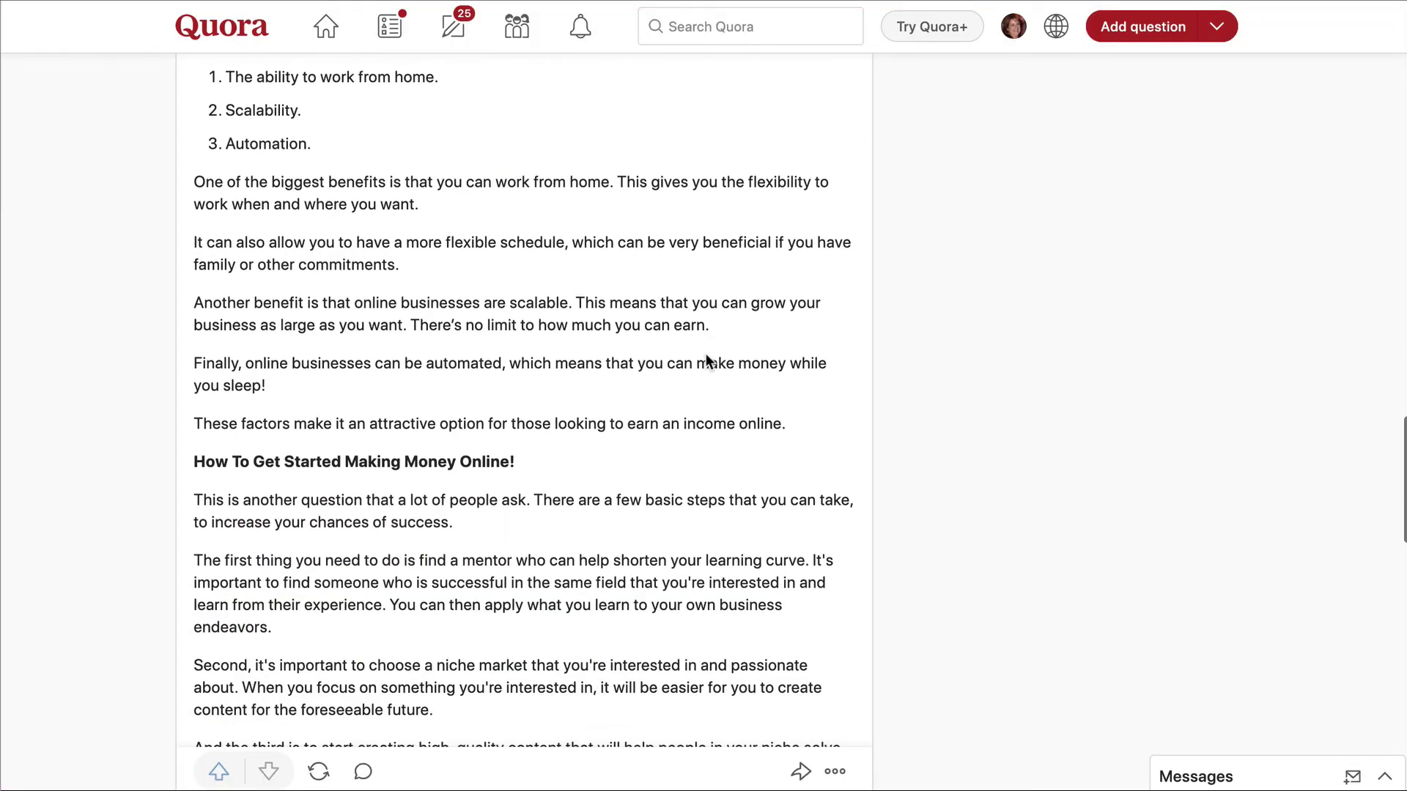
# Step: Return to the Quora post on making money online and look it over from its closing paragraphs back to its title
pyautogui.scroll(-6, 709, 362)
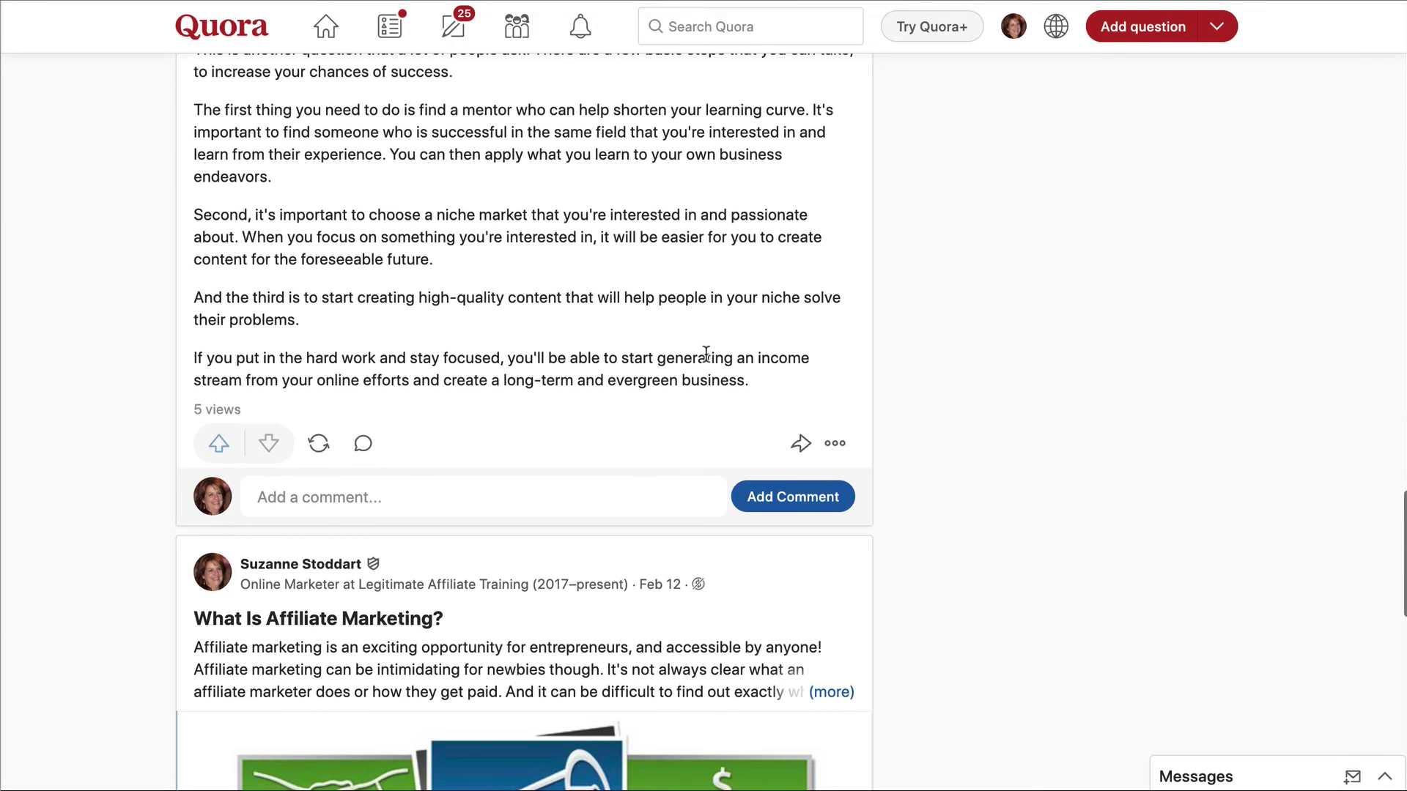
pyautogui.scroll(10, 706, 354)
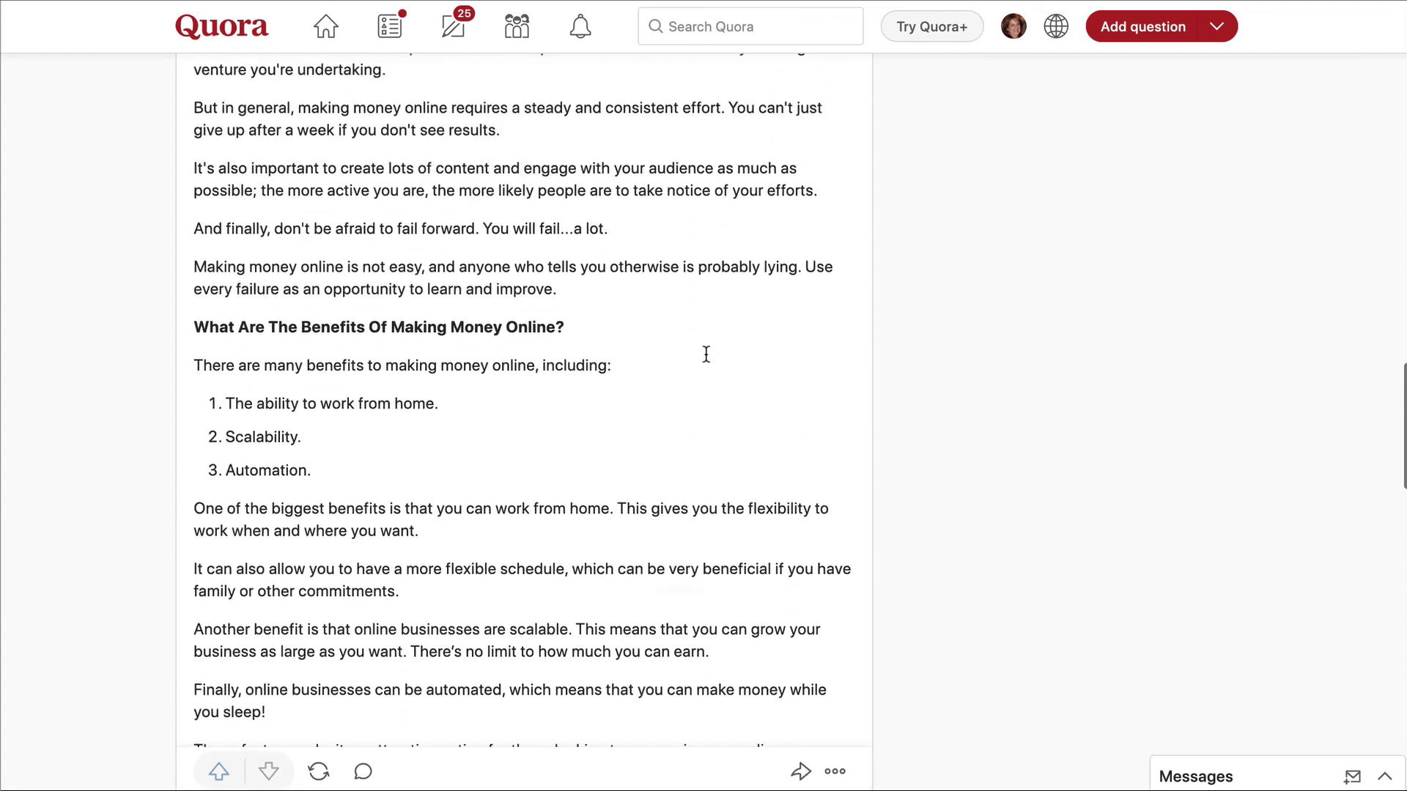
pyautogui.scroll(10, 706, 354)
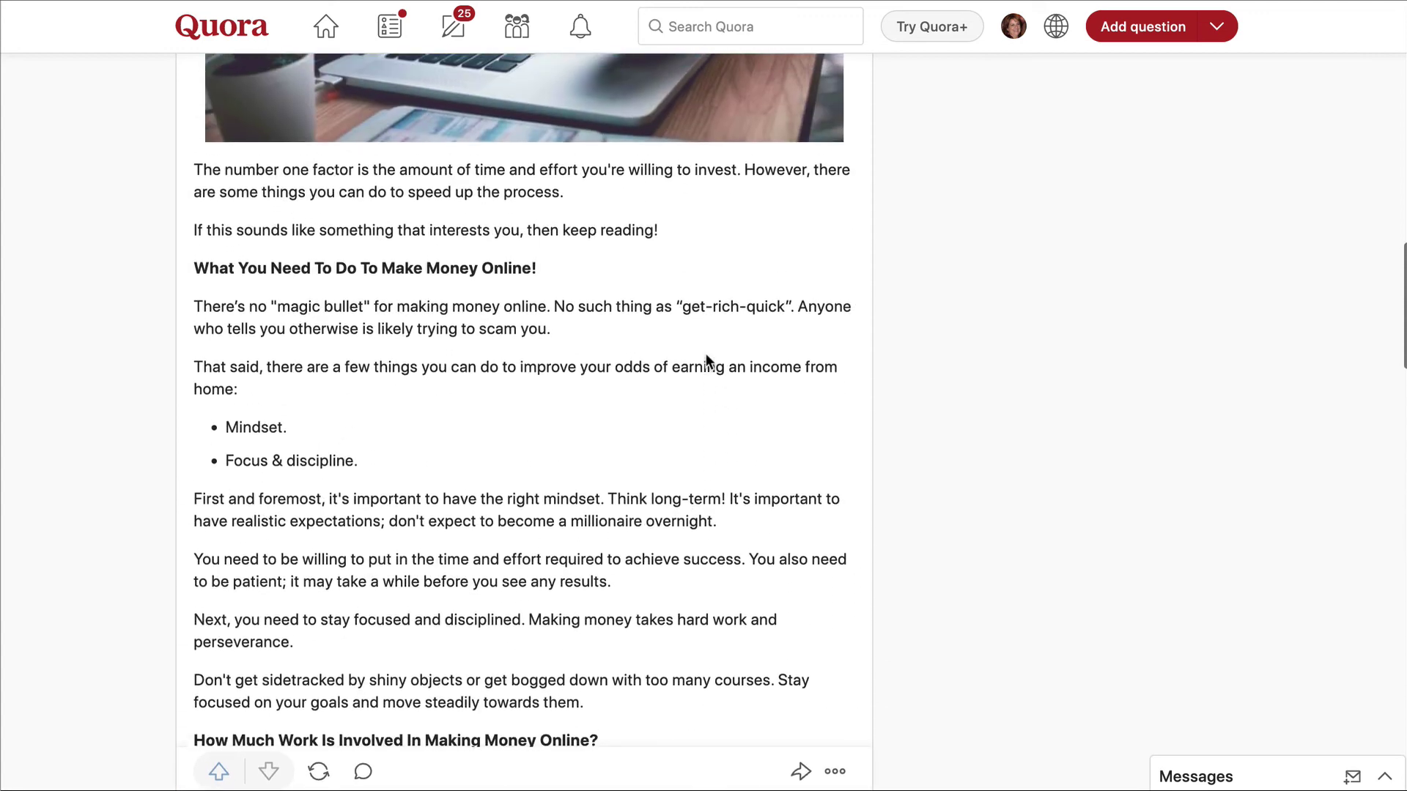
pyautogui.scroll(8, 706, 353)
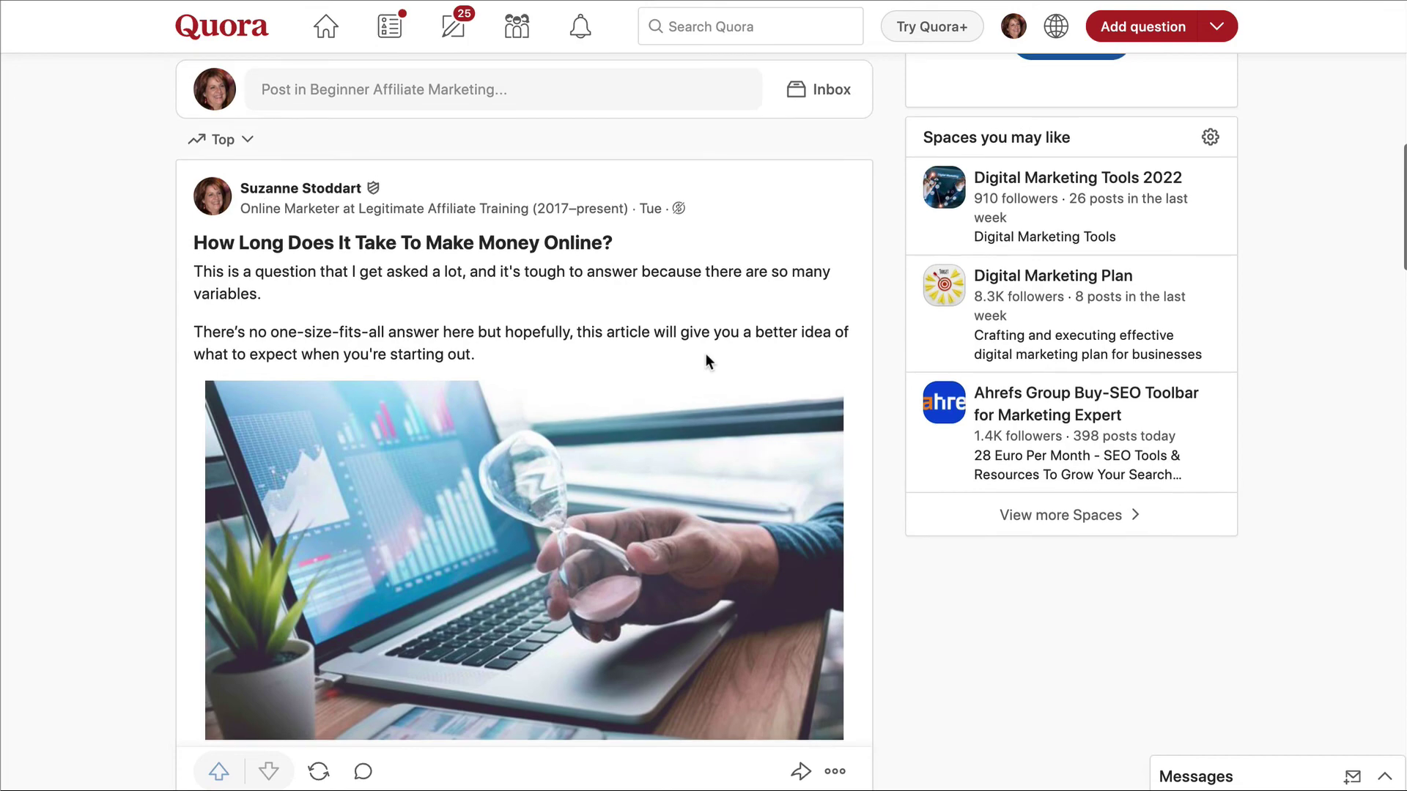